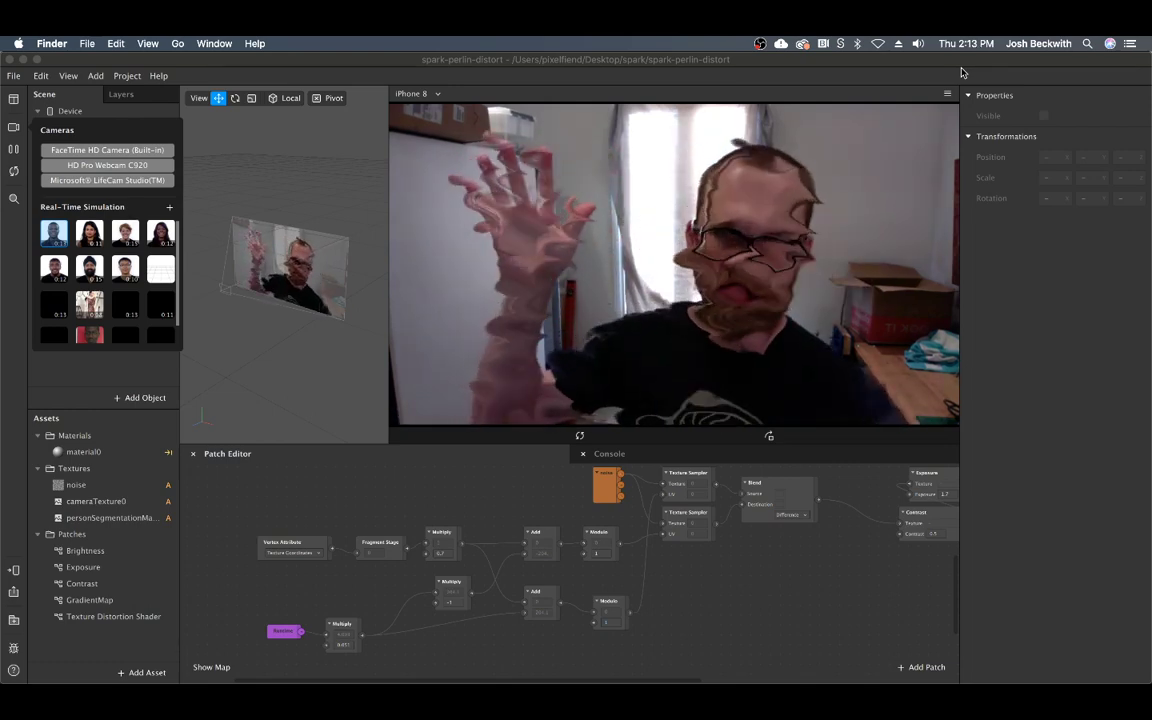
# Step: Examine the Perlin distortion patch graph and the noise texture's properties and preview
pyautogui.hscroll(-2, 558, 563)
pyautogui.hscroll(1, 600, 542)
pyautogui.hscroll(5, 620, 530)
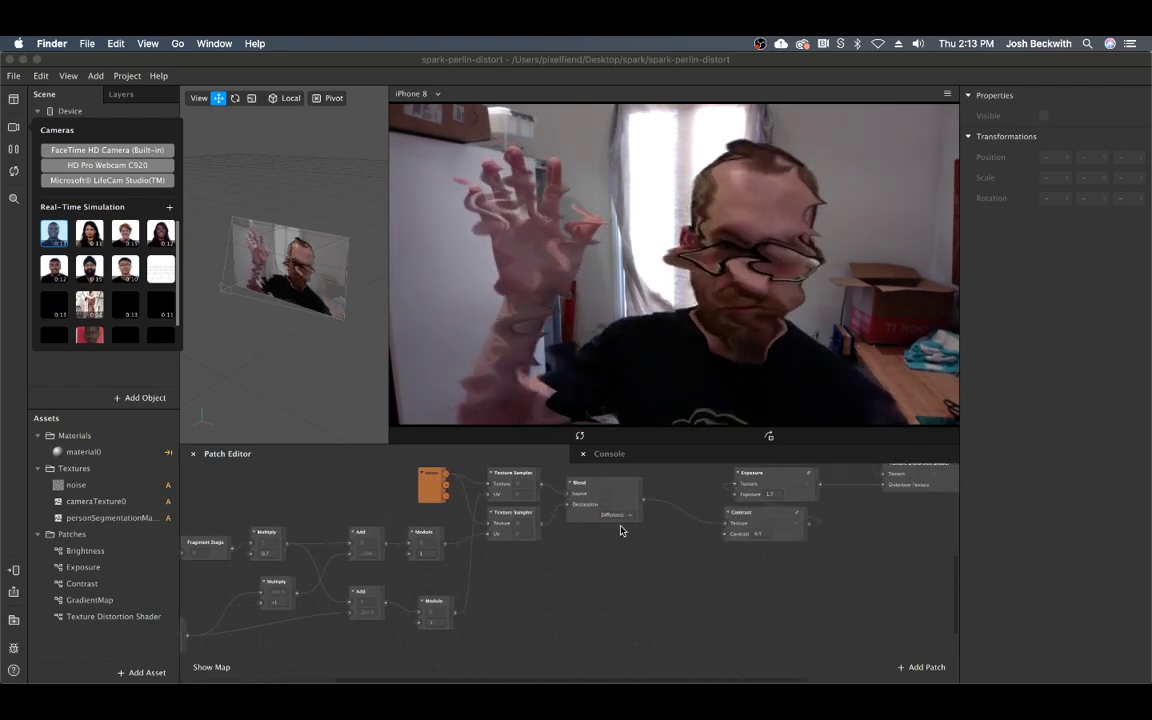
pyautogui.scroll(3, 620, 530)
pyautogui.scroll(-3, 620, 530)
pyautogui.click(609, 524)
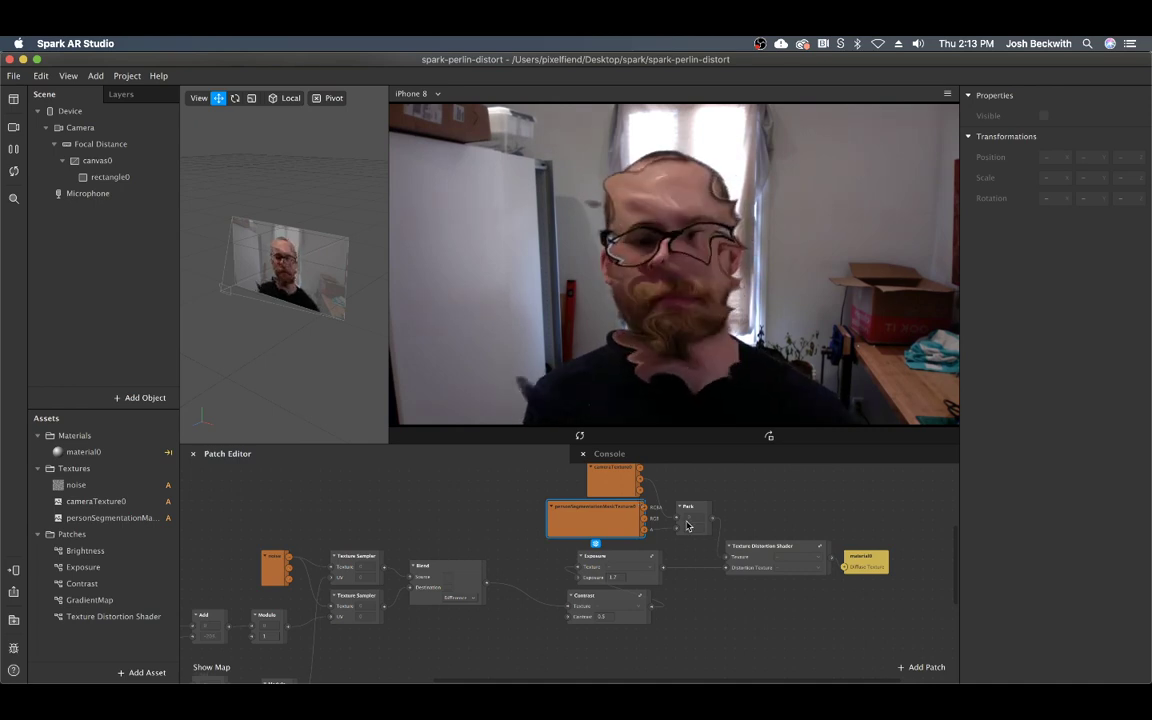
pyautogui.hscroll(-10, 650, 588)
pyautogui.click(76, 484)
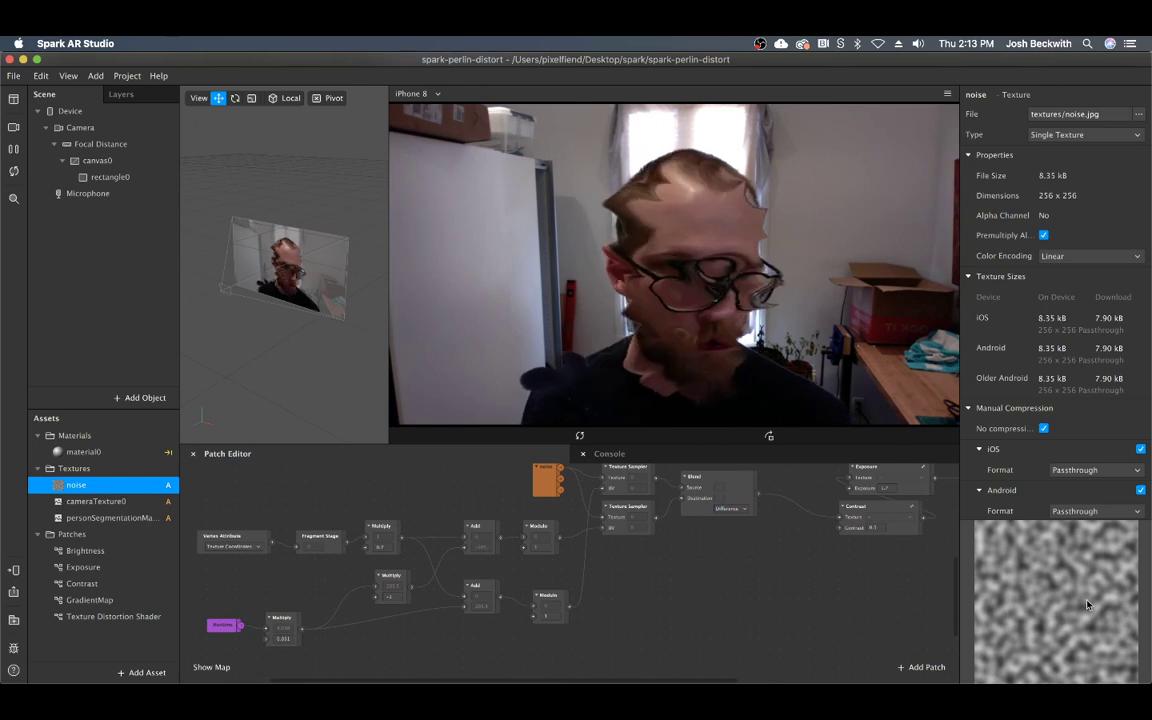
pyautogui.scroll(3, 800, 580)
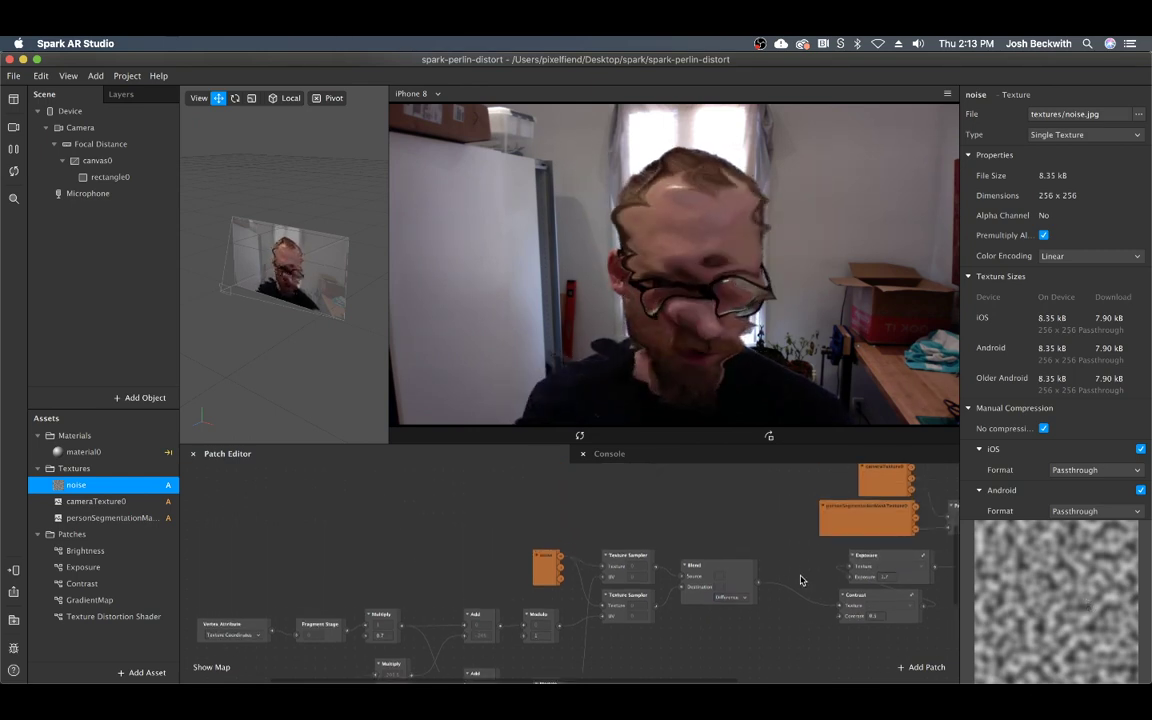
# Step: Switch to Firefox and review the Perlin Noise Maker page's description of tileable noise textures and its generator settings
pyautogui.moveTo(321, 660)
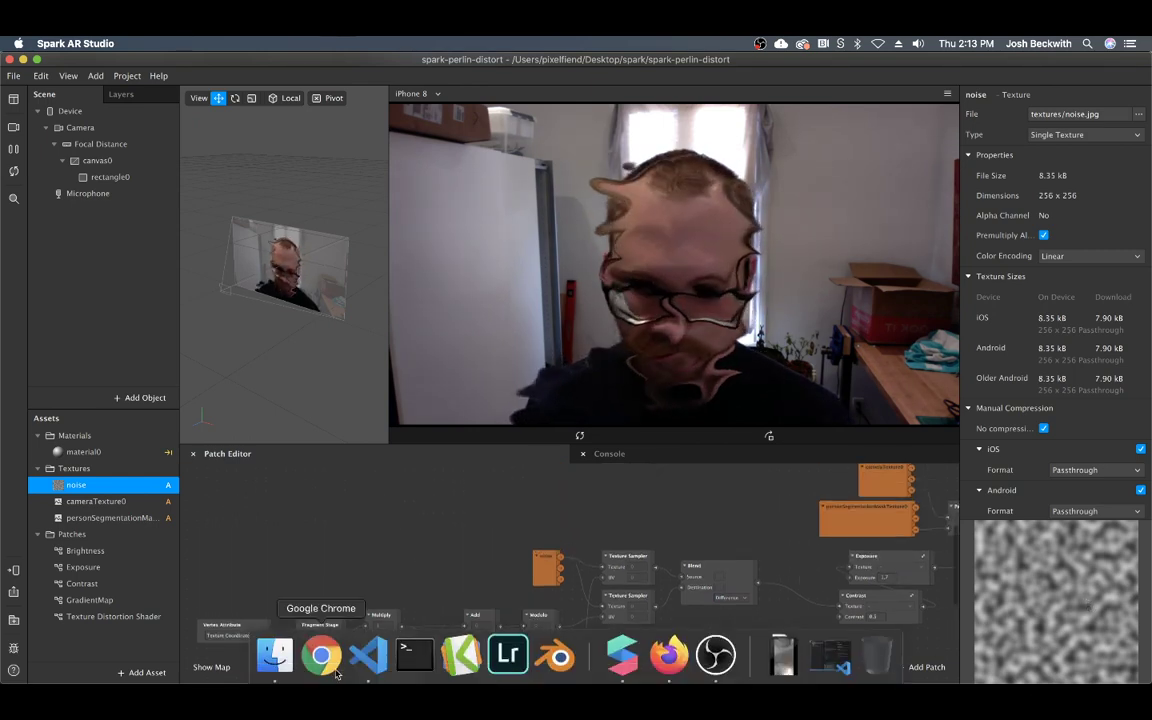
pyautogui.click(667, 658)
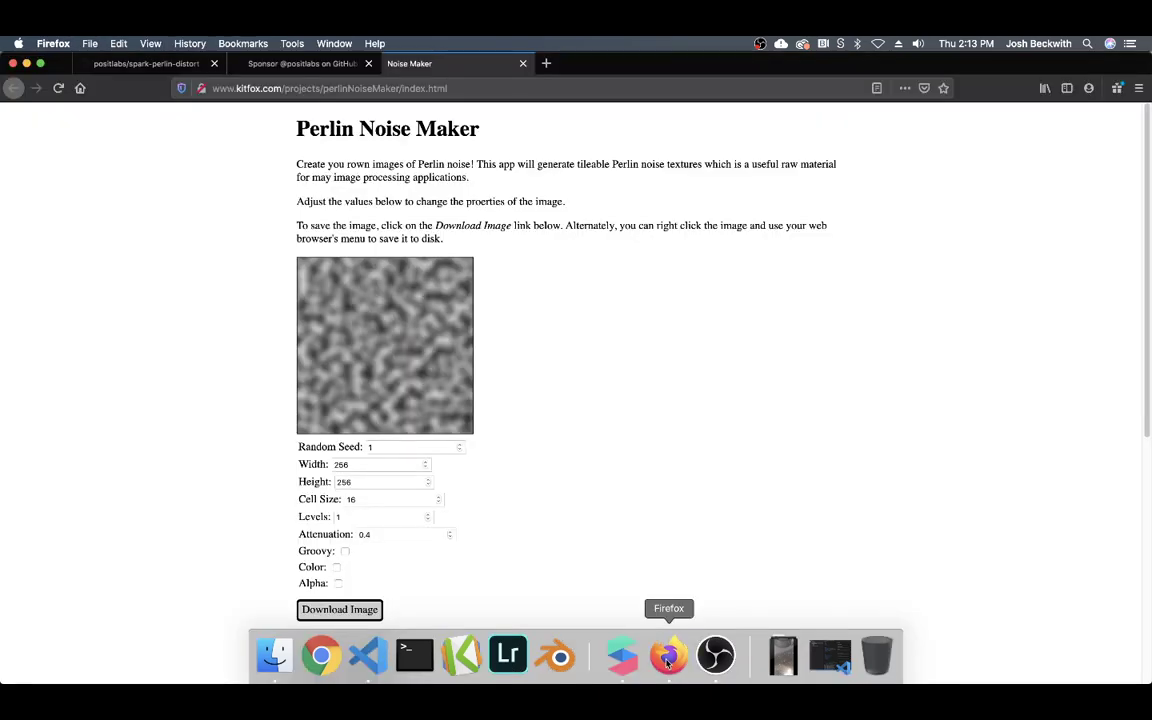
pyautogui.doubleClick(419, 88)
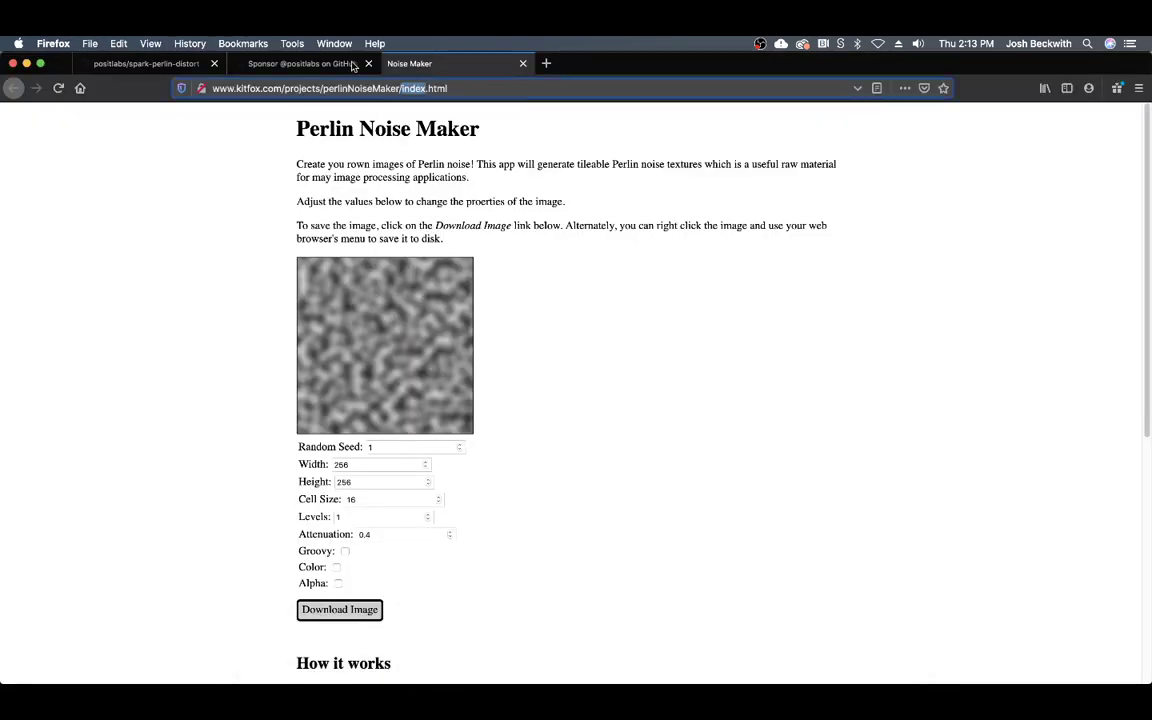
pyautogui.click(418, 256)
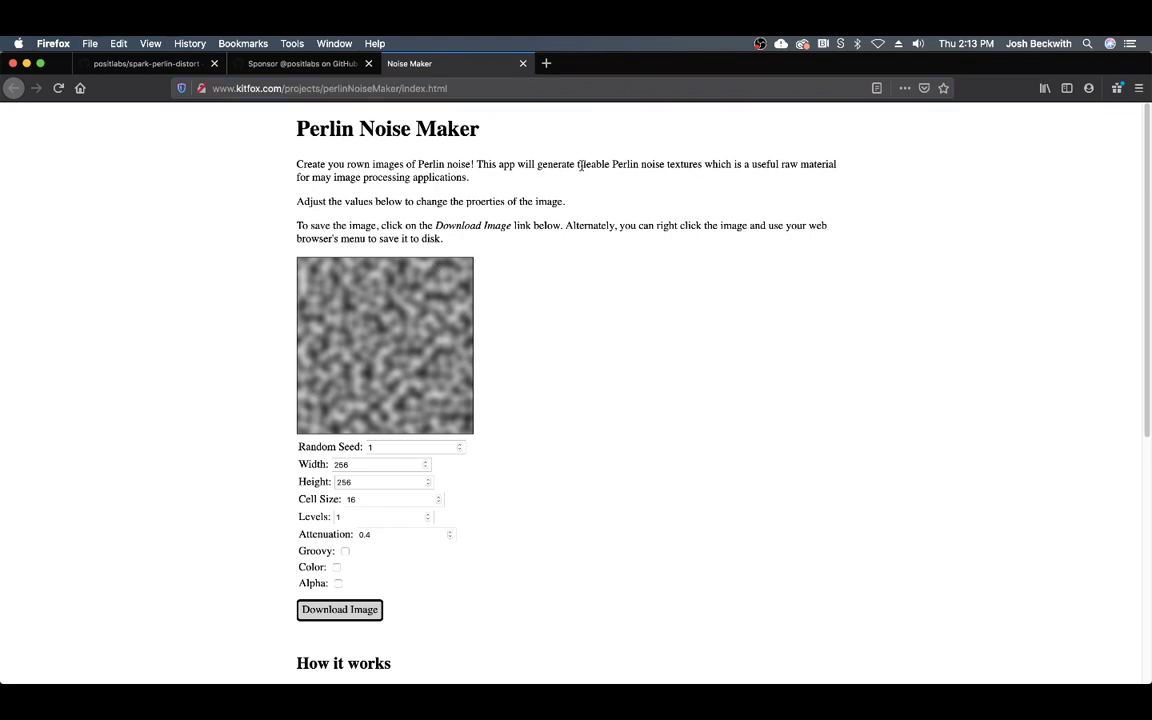
pyautogui.moveTo(577, 165); pyautogui.dragTo(607, 167)
pyautogui.click(603, 167)
# Step: Close the Noise Maker and GitHub Sponsors pages, leaving the spark-perlin-distort repository open
pyautogui.click(523, 64)
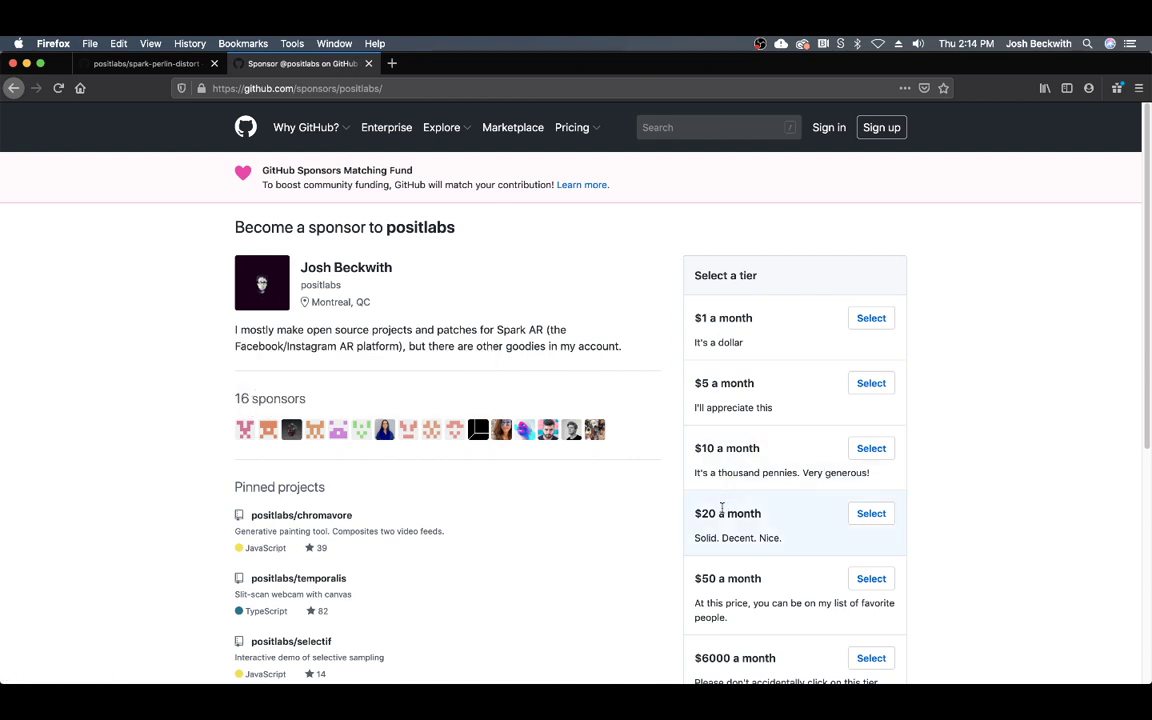
pyautogui.scroll(-1, 537, 592)
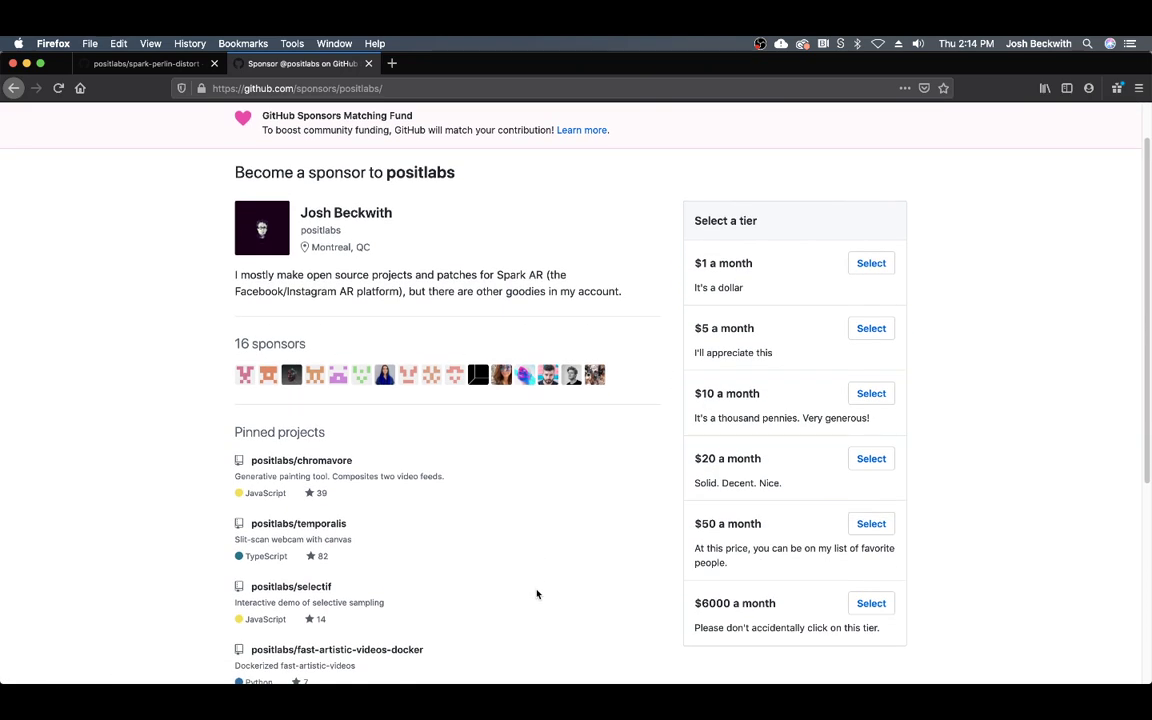
pyautogui.scroll(1, 537, 594)
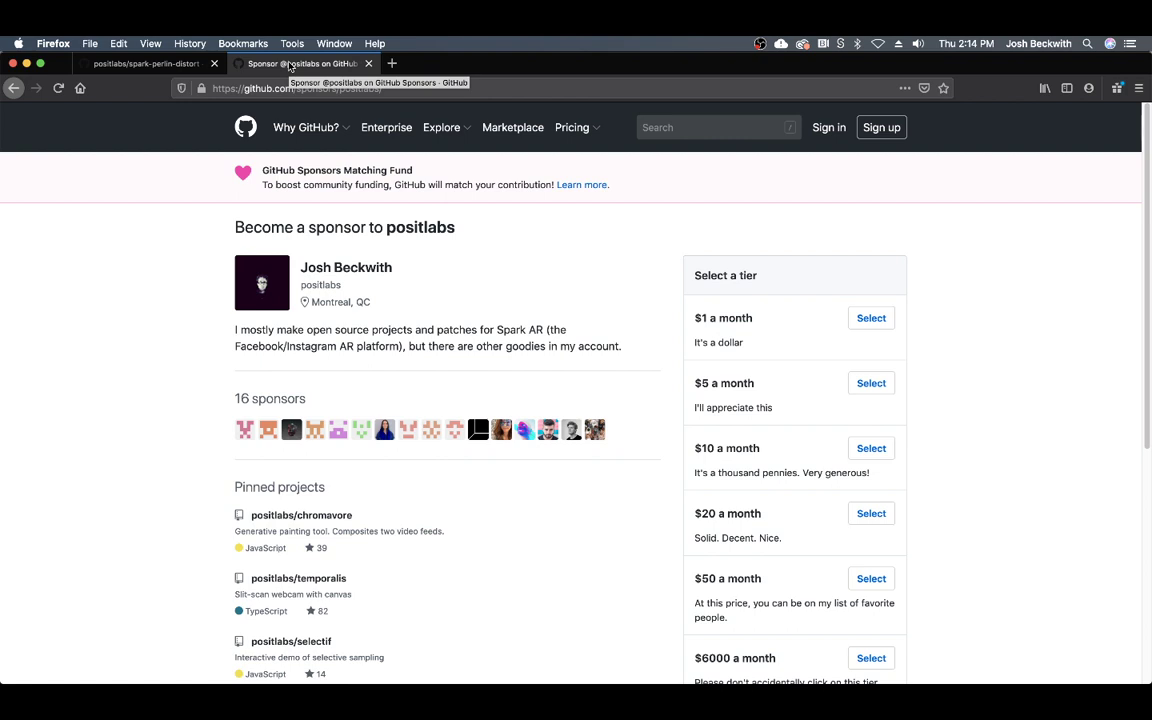
pyautogui.click(368, 65)
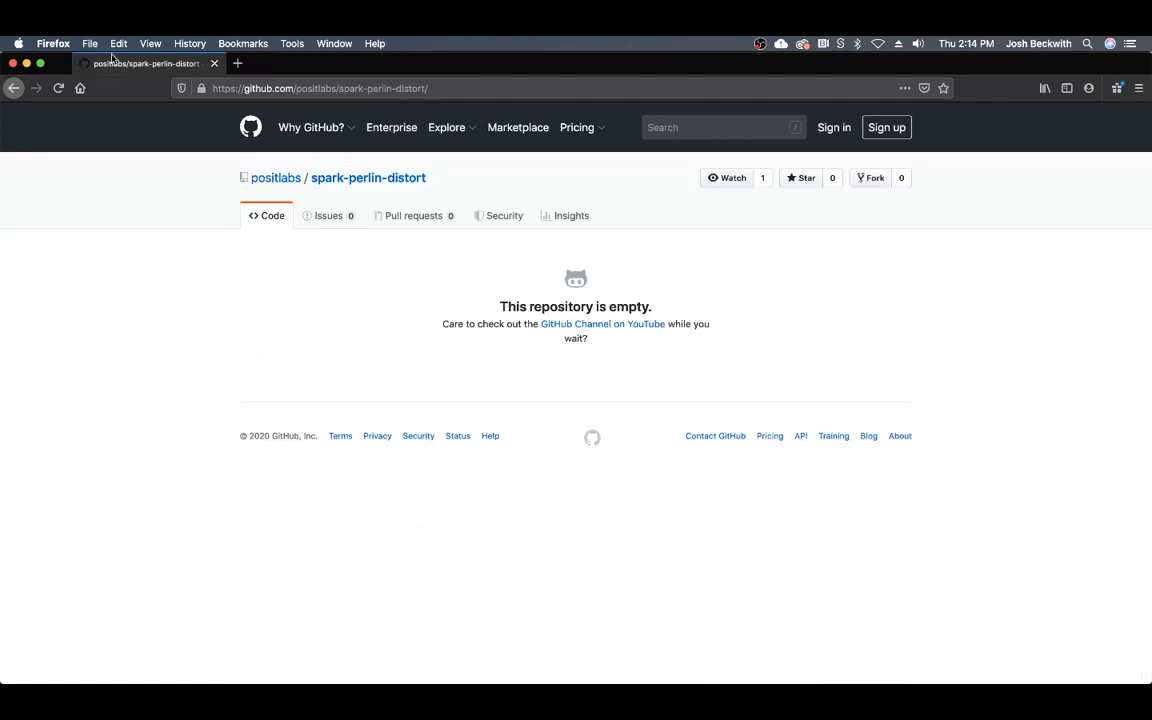
pyautogui.moveTo(669, 378); pyautogui.dragTo(515, 209)
pyautogui.click(301, 272)
# Step: Switch back to Spark AR Studio and enlarge the Patch Editor by shrinking the viewport and preview above it
pyautogui.moveTo(460, 680)
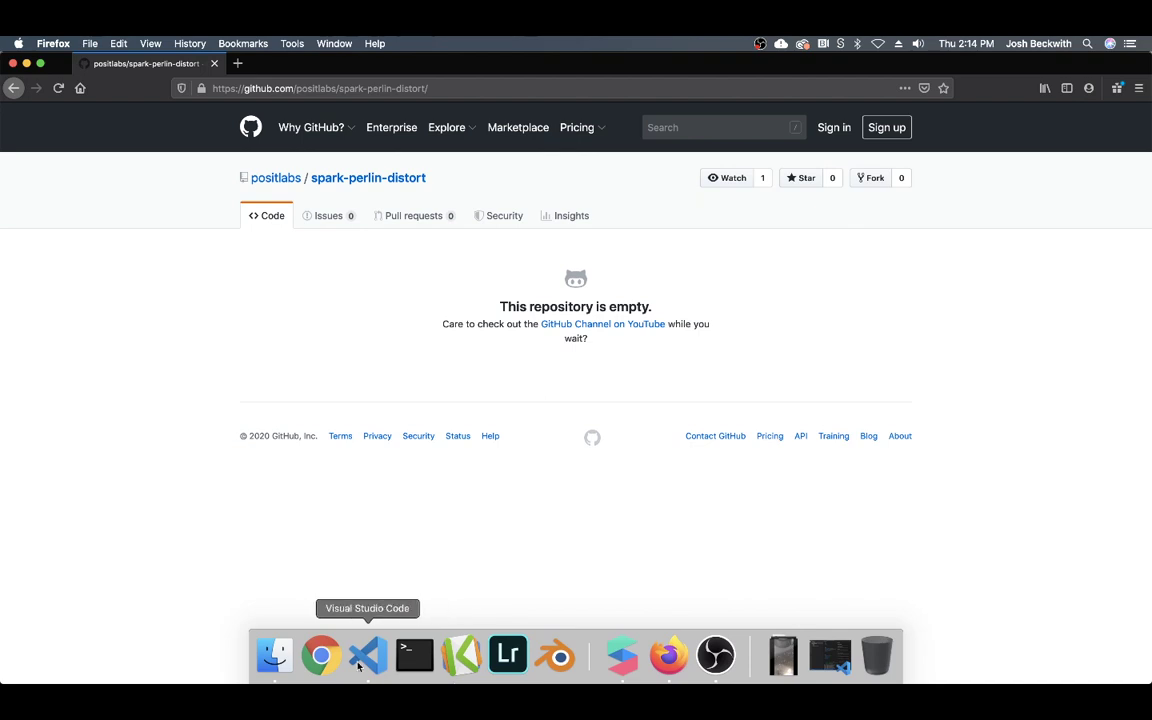
pyautogui.click(622, 656)
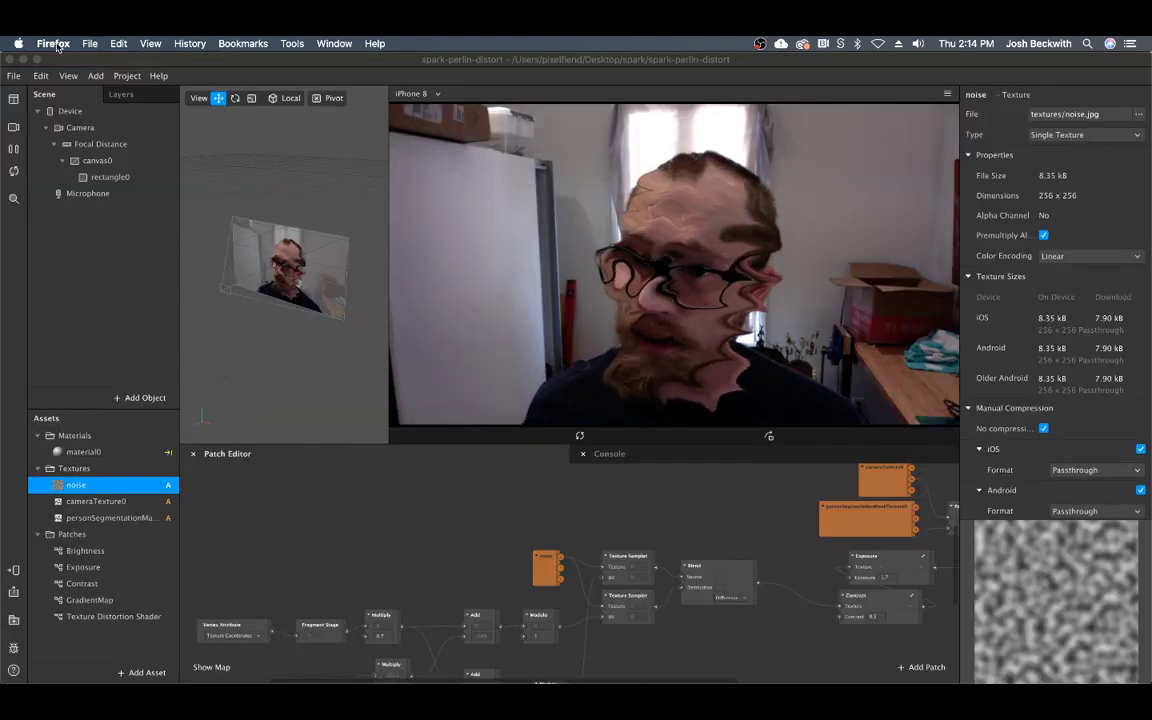
pyautogui.click(89, 43)
pyautogui.click(72, 171)
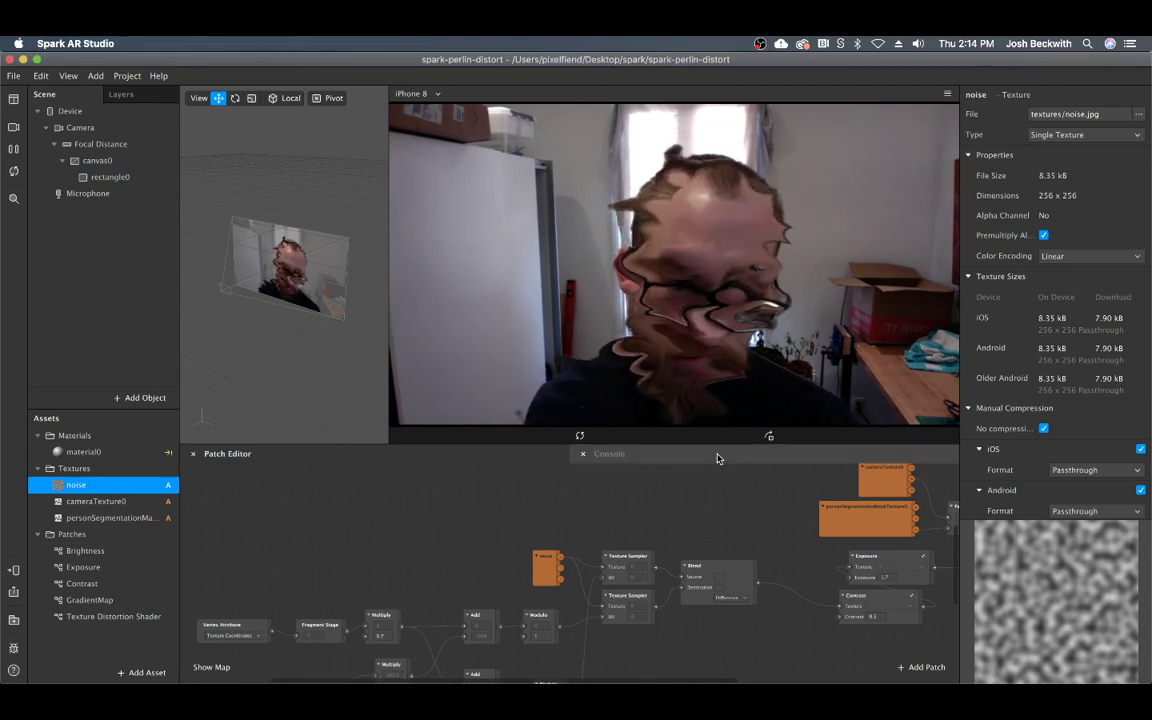
pyautogui.moveTo(717, 443); pyautogui.dragTo(755, 268)
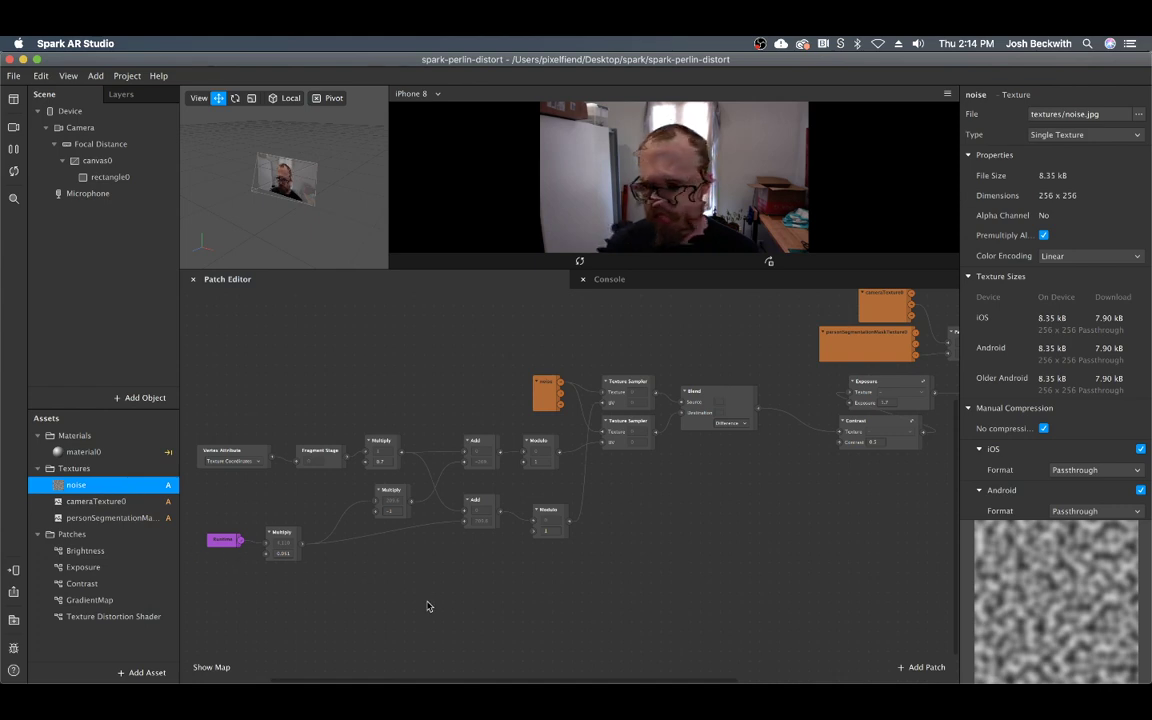
# Step: Examine the texture coordinate chain from Vertex Attribute through the Multiply, Add and Modulo patches
pyautogui.moveTo(268, 333); pyautogui.dragTo(781, 609)
pyautogui.click(708, 598)
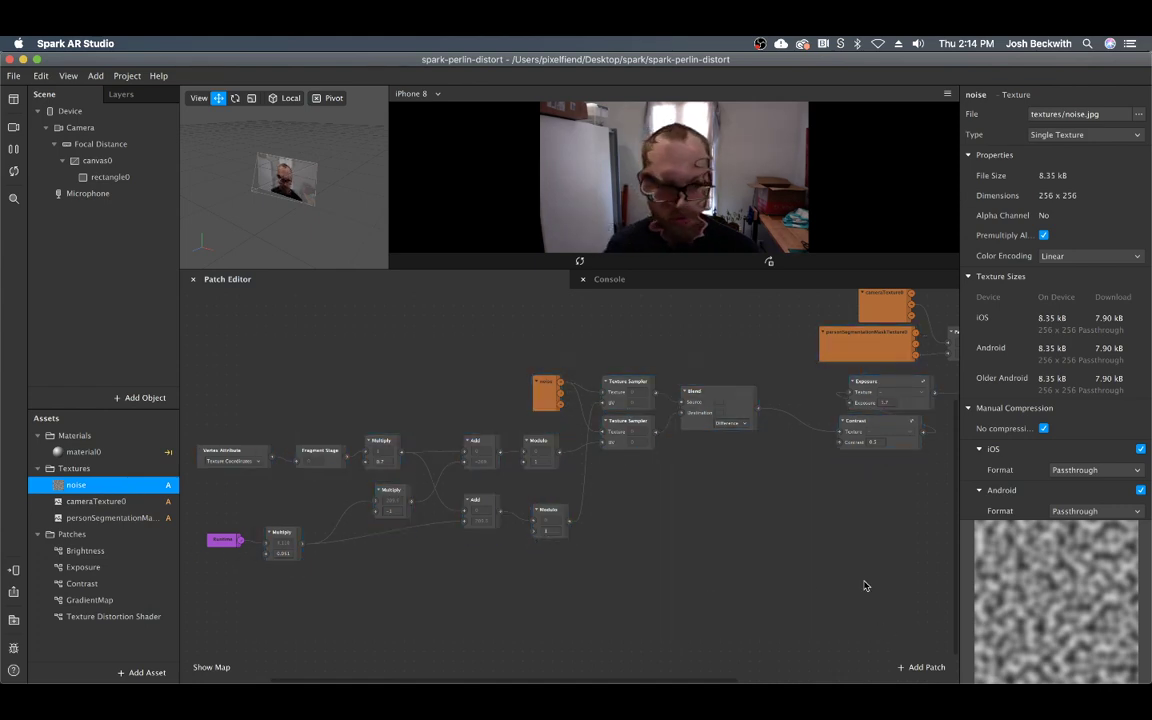
pyautogui.hscroll(5, 866, 586)
pyautogui.hscroll(-4, 866, 586)
pyautogui.hscroll(-5, 864, 586)
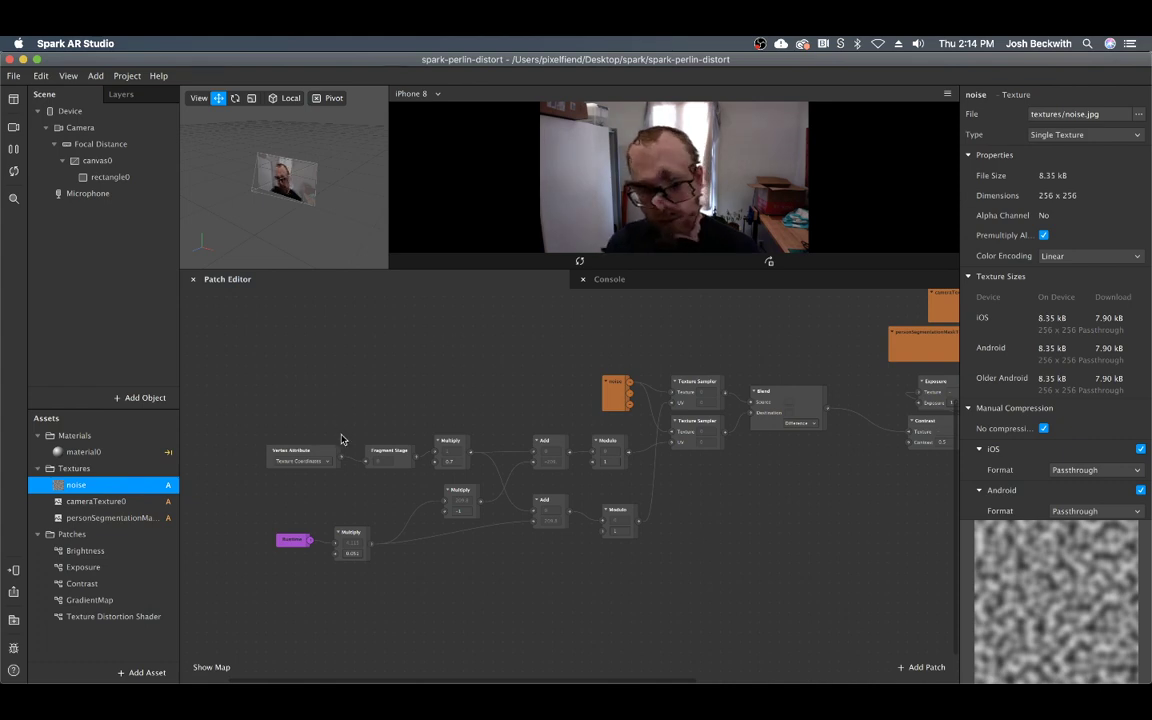
pyautogui.moveTo(316, 441)
pyautogui.mouseDown()
pyautogui.moveTo(319, 408)
pyautogui.moveTo(316, 432)
pyautogui.mouseUp()
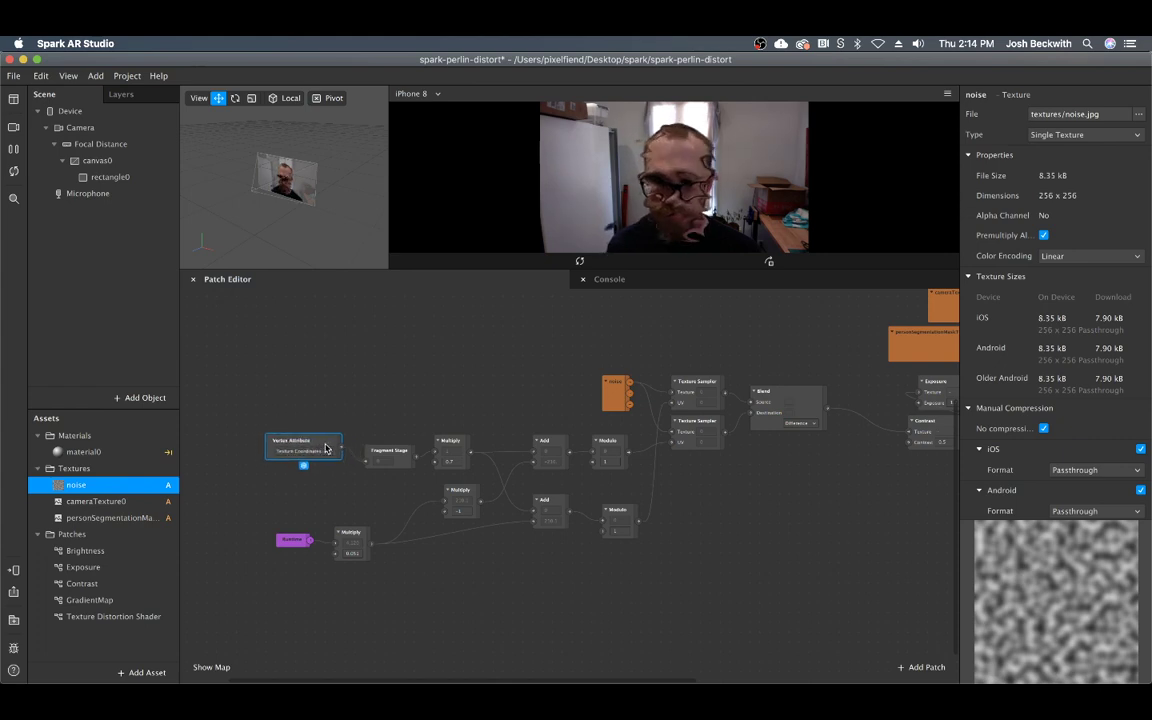
pyautogui.click(553, 443)
pyautogui.click(607, 441)
pyautogui.click(450, 442)
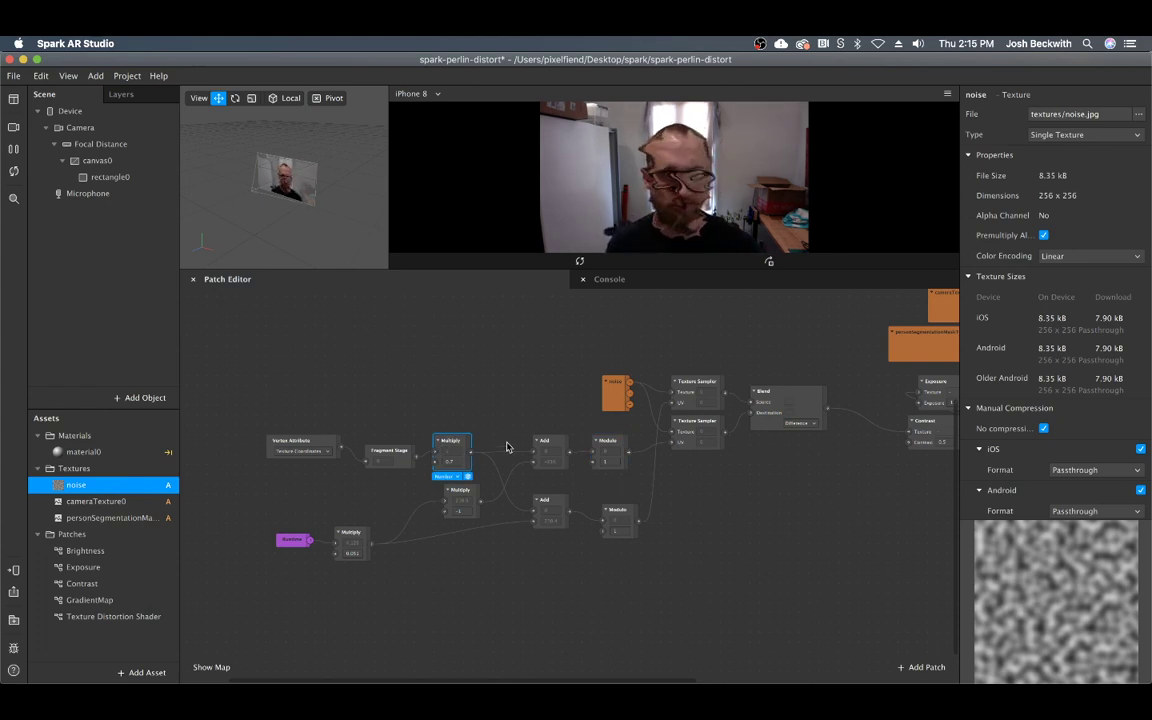
# Step: Examine the Blend patch, the Contrast and Exposure patches, and the Texture Distortion Shader feeding material0
pyautogui.hscroll(5, 691, 550)
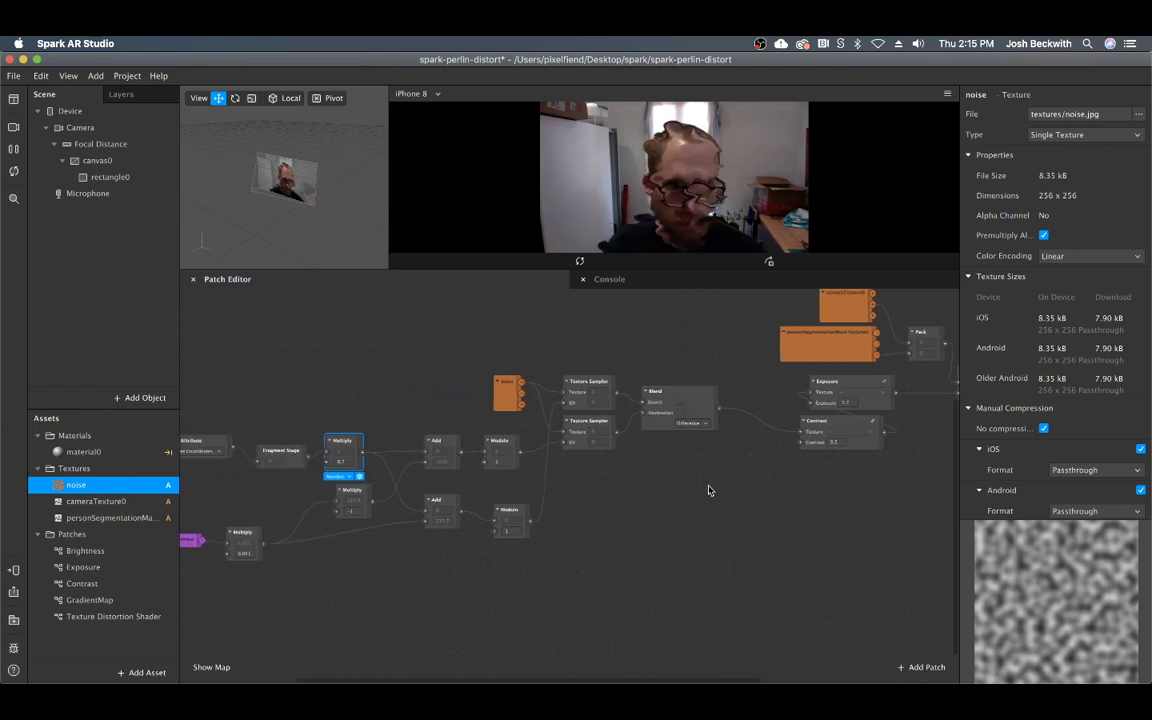
pyautogui.hscroll(12, 708, 490)
pyautogui.scroll(8, 708, 490)
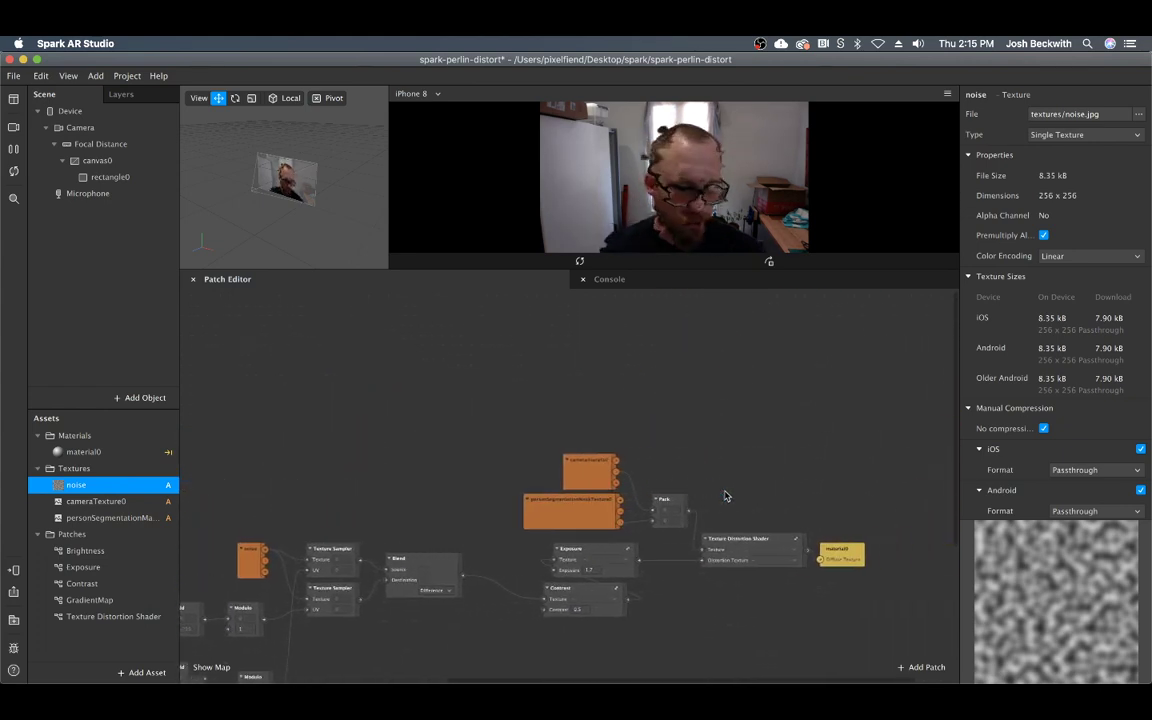
pyautogui.click(418, 588)
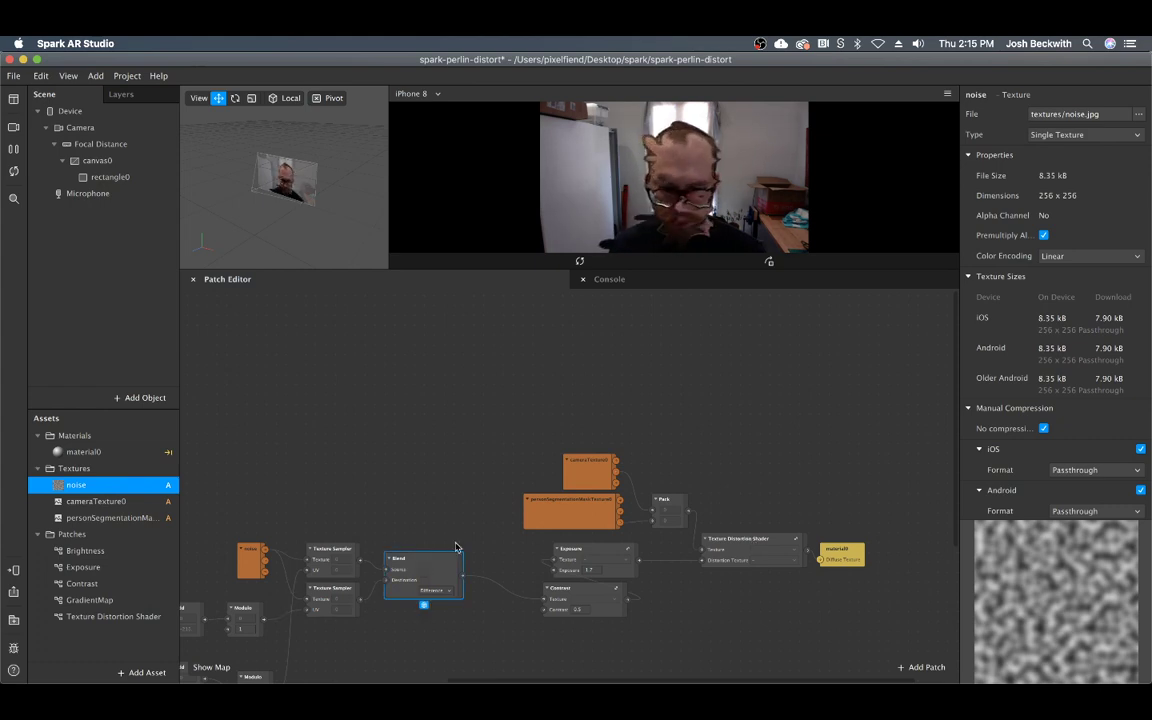
pyautogui.scroll(-5, 445, 590)
pyautogui.hscroll(3, 547, 514)
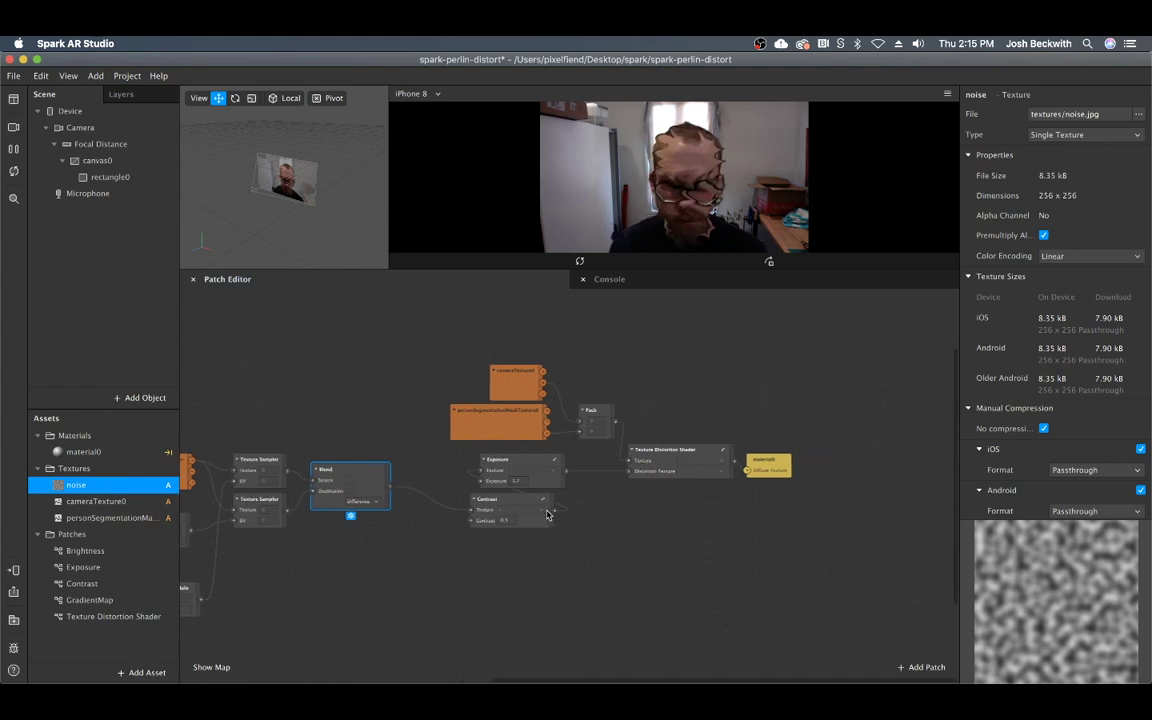
pyautogui.click(688, 455)
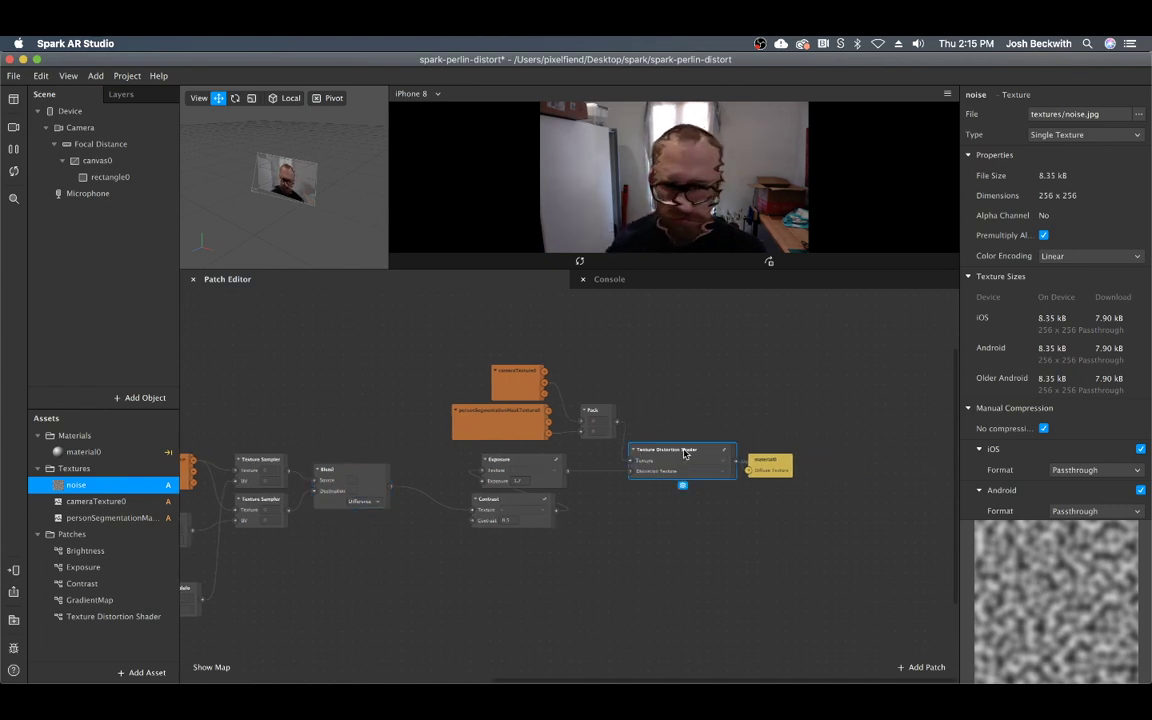
pyautogui.click(693, 419)
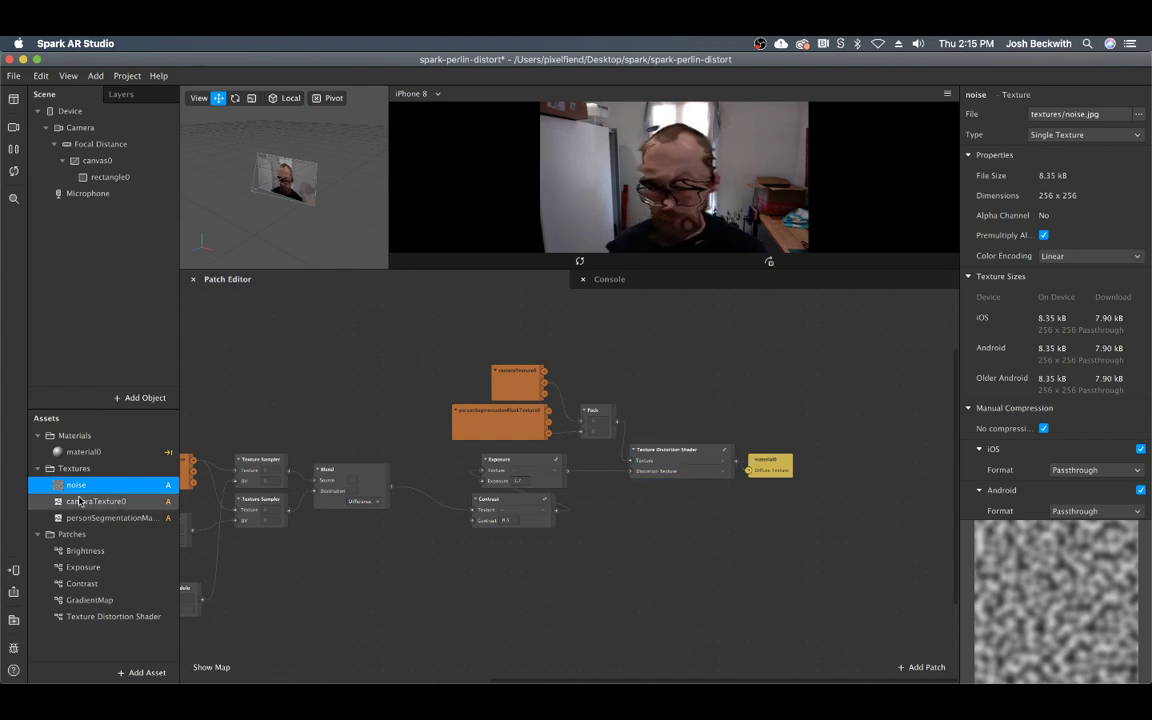
# Step: Look up the Texture Distortion patch asset in the AR Library's Shaders collection and return to the patch graph
pyautogui.click(13, 621)
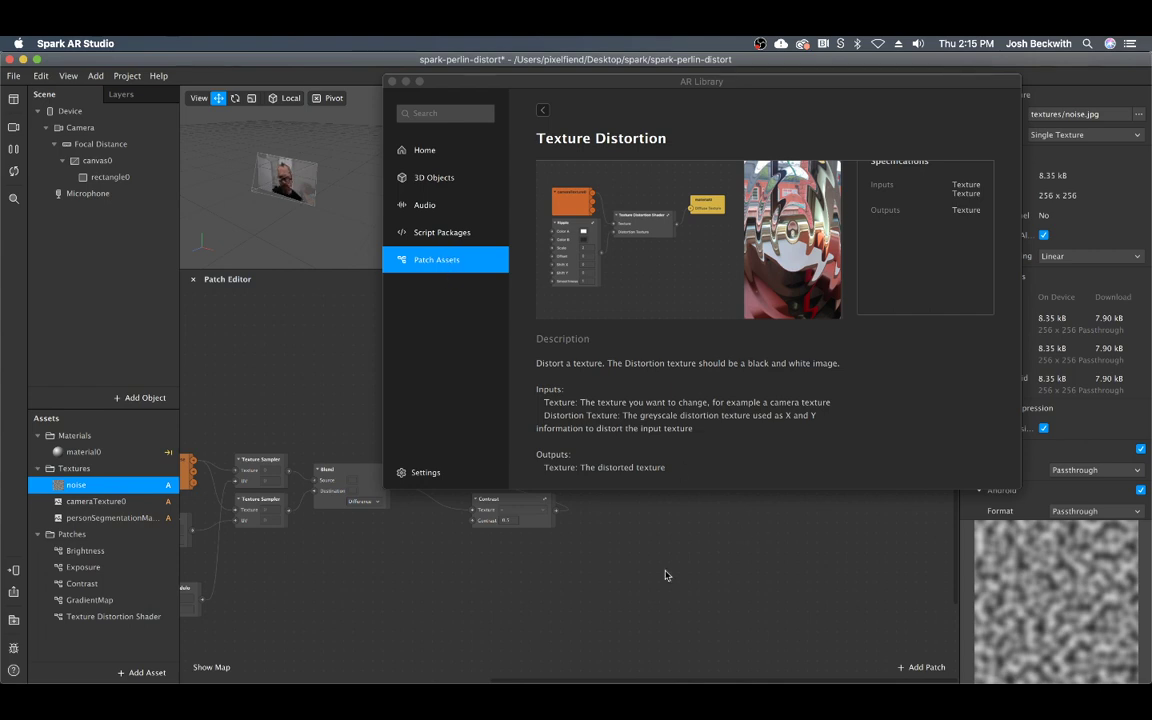
pyautogui.click(542, 109)
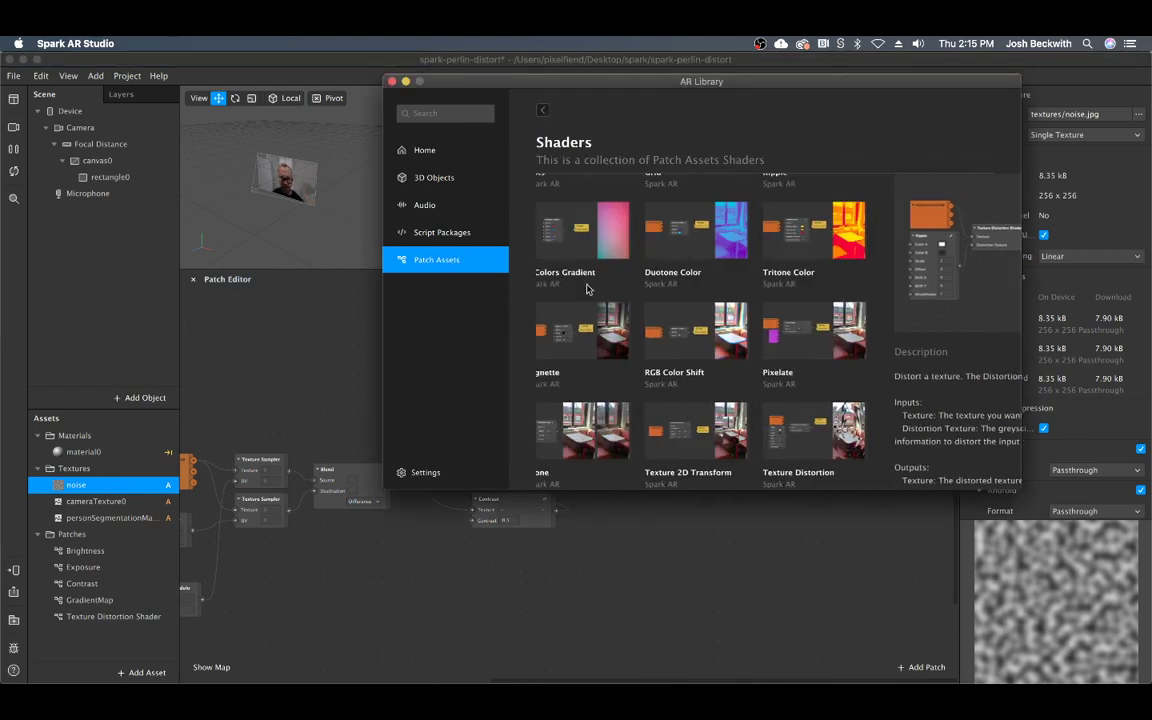
pyautogui.click(540, 108)
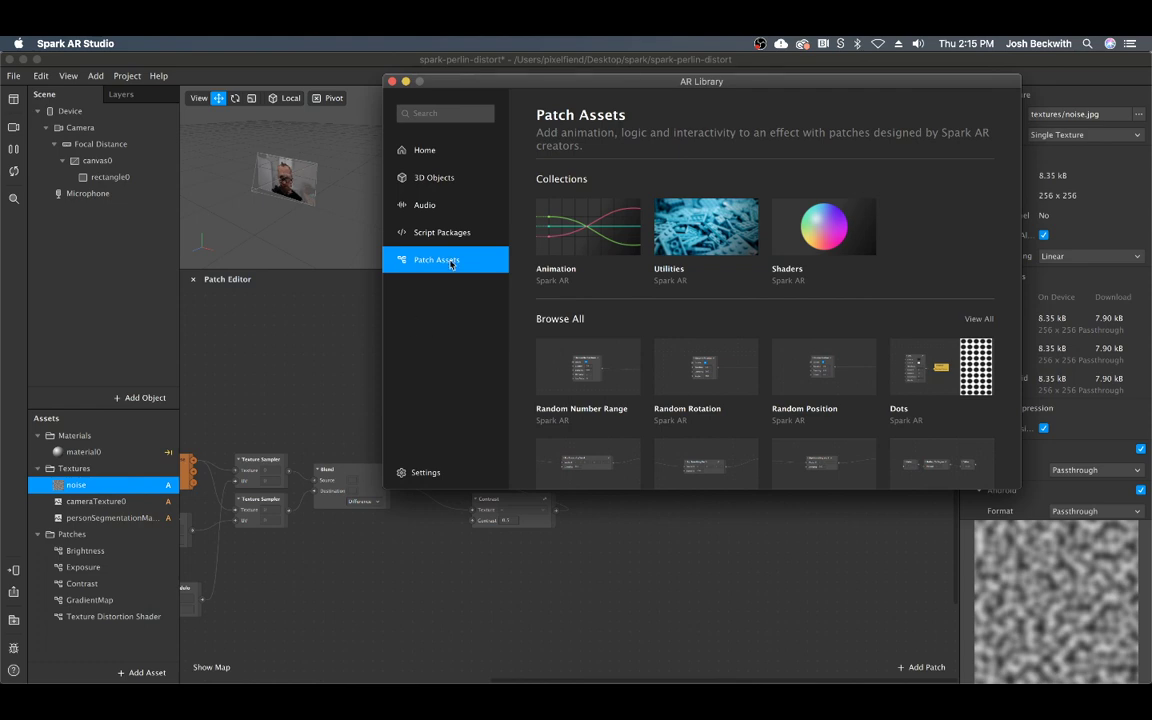
pyautogui.click(783, 241)
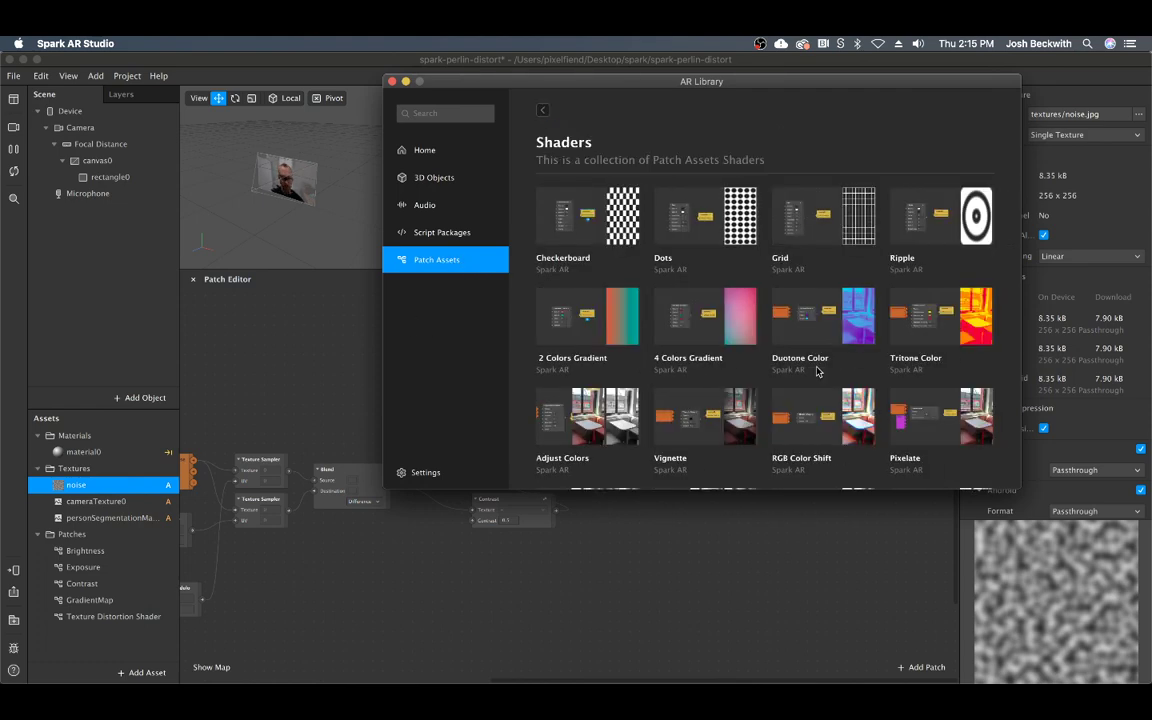
pyautogui.scroll(-3, 818, 368)
pyautogui.click(924, 441)
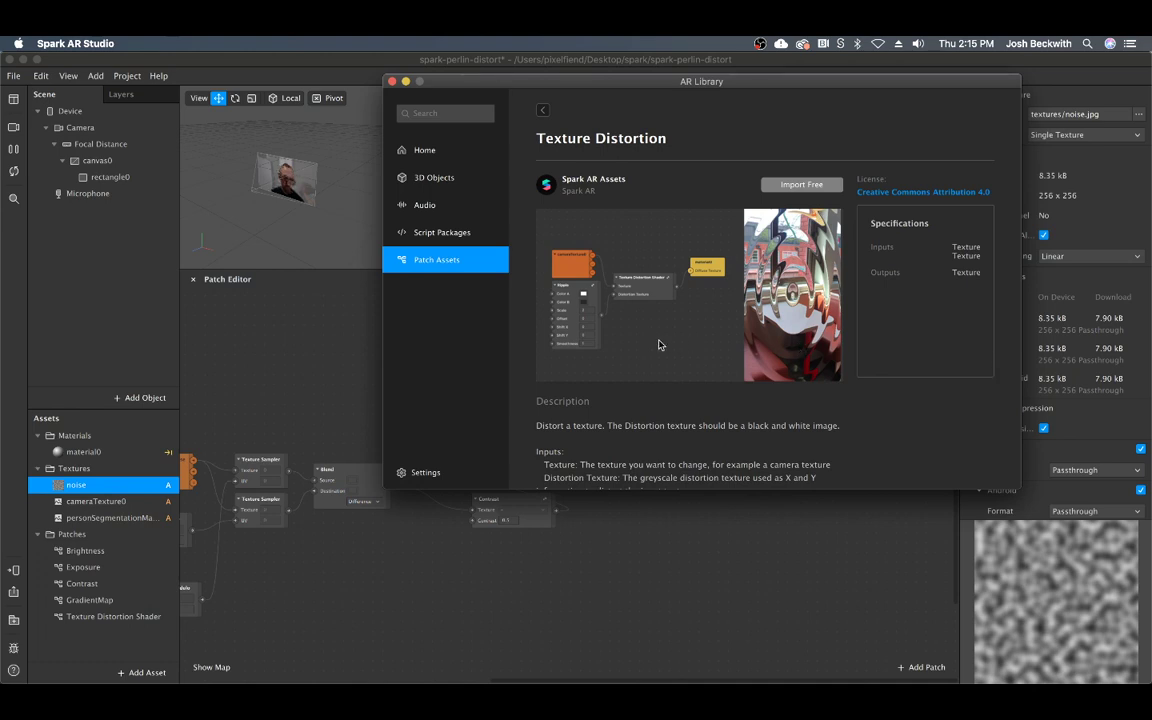
pyautogui.click(613, 520)
# Step: Move the material0 patch into the empty area above the cameraTexture0 patch
pyautogui.hscroll(-5, 687, 554)
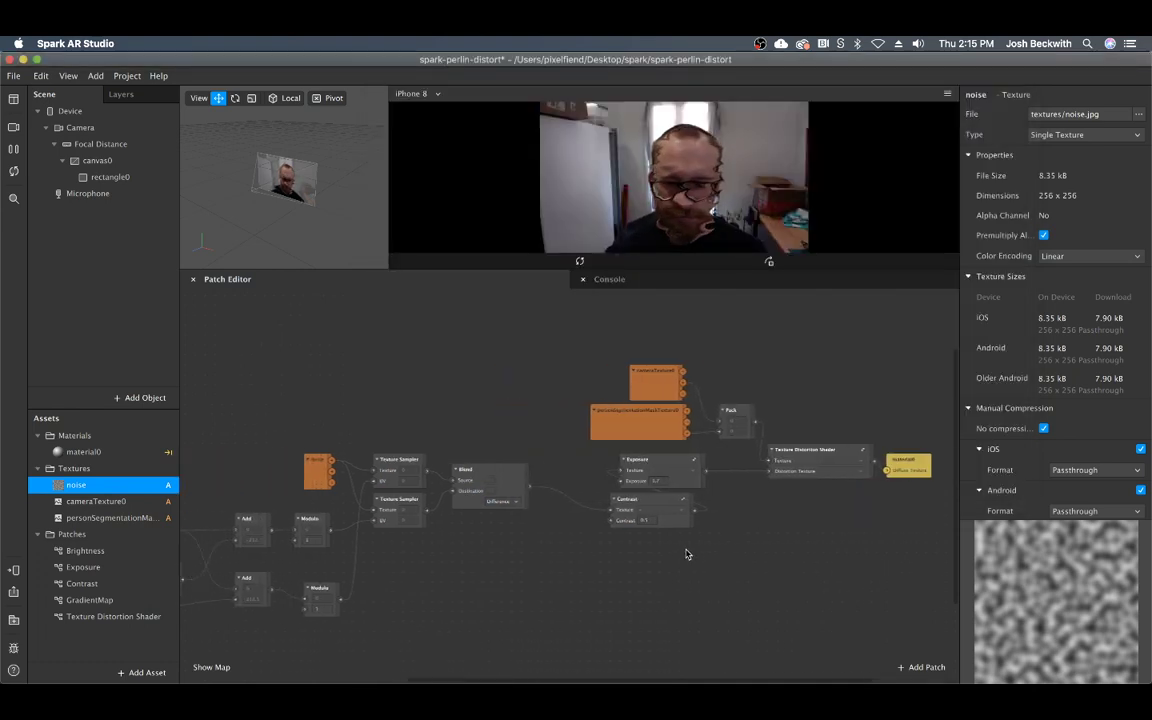
pyautogui.moveTo(936, 460); pyautogui.dragTo(823, 625)
pyautogui.hscroll(-6, 406, 508)
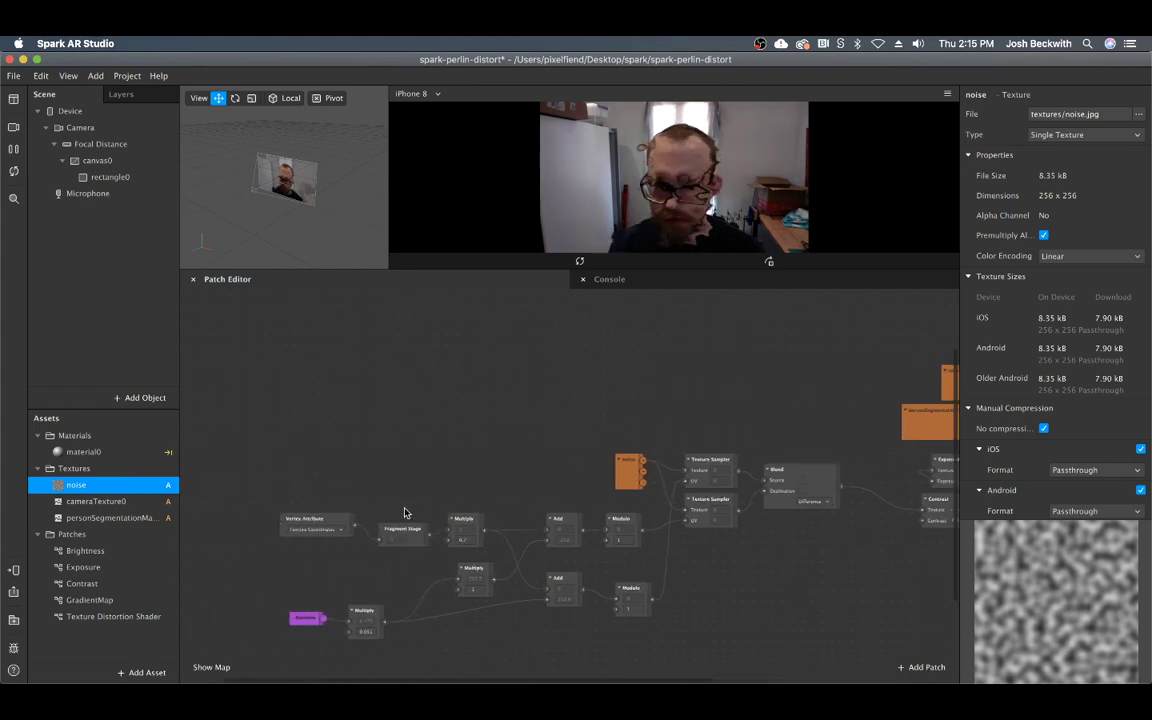
pyautogui.hscroll(2, 408, 508)
pyautogui.hscroll(5, 408, 507)
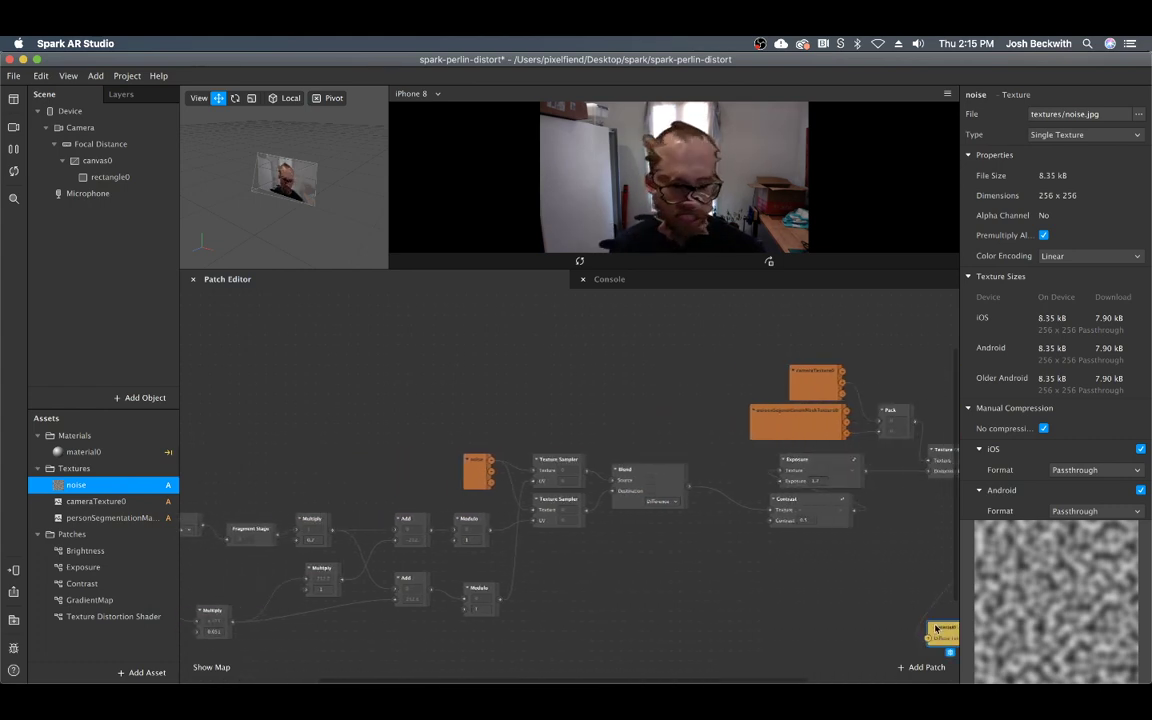
pyautogui.moveTo(942, 625); pyautogui.dragTo(779, 295)
pyautogui.scroll(8, 627, 422)
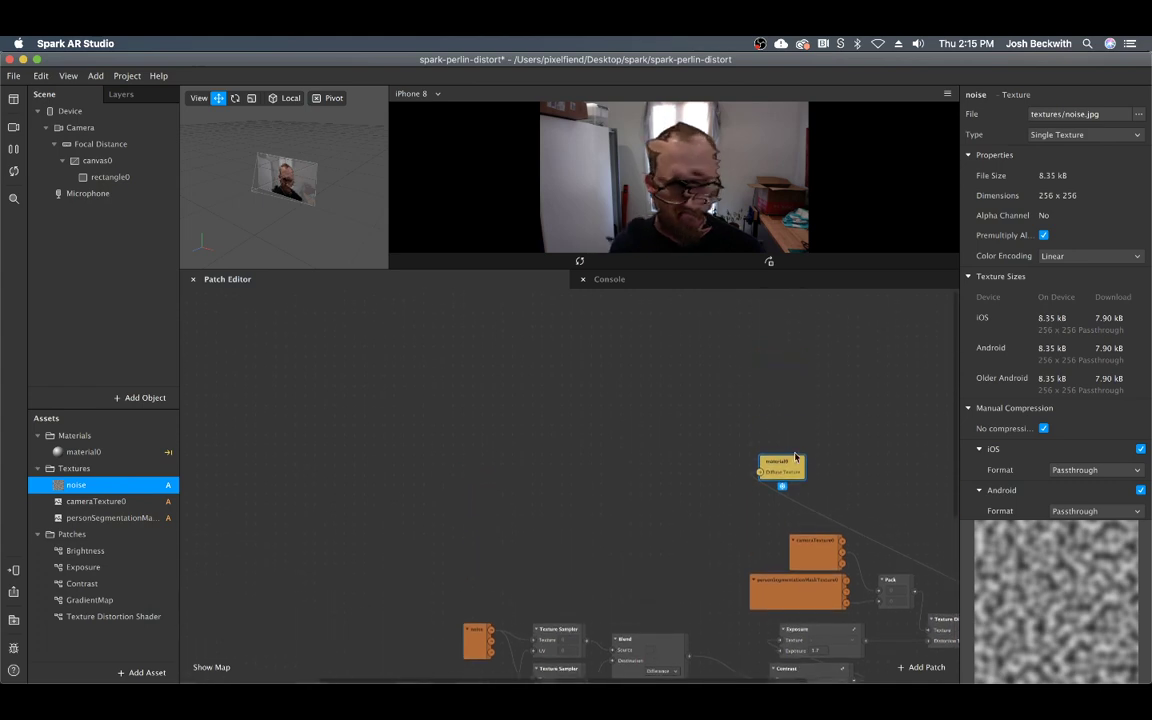
# Step: Move the noise patch beside material0, connect its RGBA output to material0's Diffuse Texture, and enlarge the preview area
pyautogui.moveTo(781, 473); pyautogui.dragTo(482, 393)
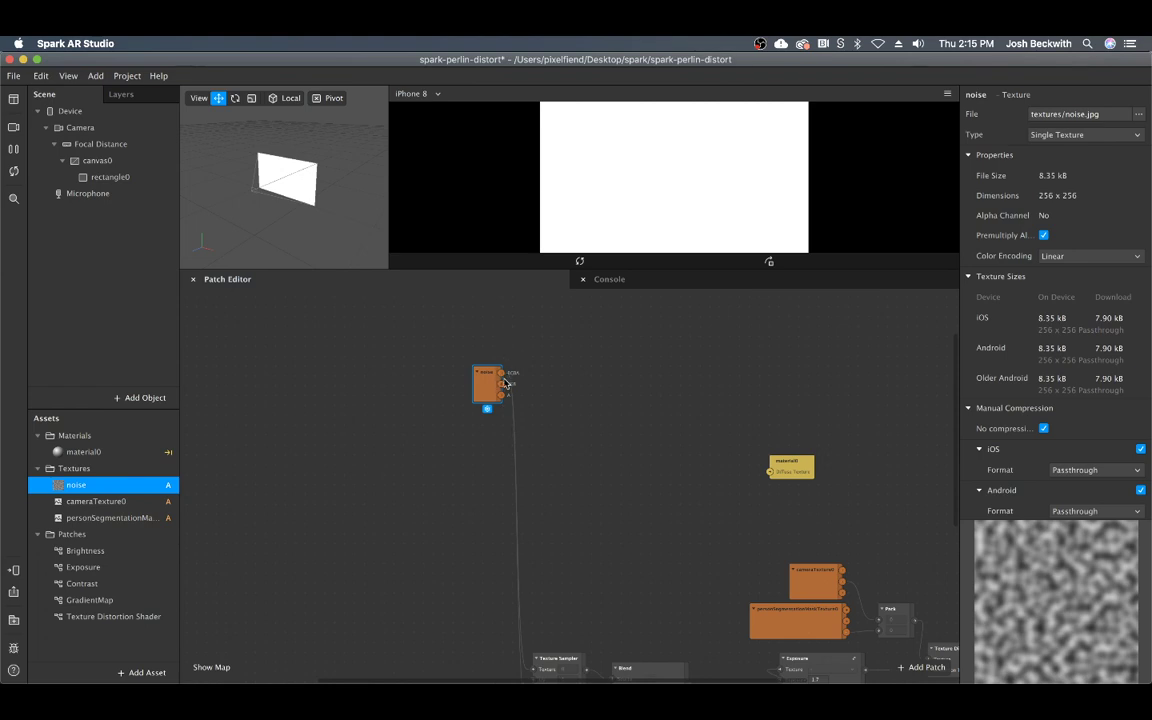
pyautogui.moveTo(502, 373); pyautogui.dragTo(660, 412)
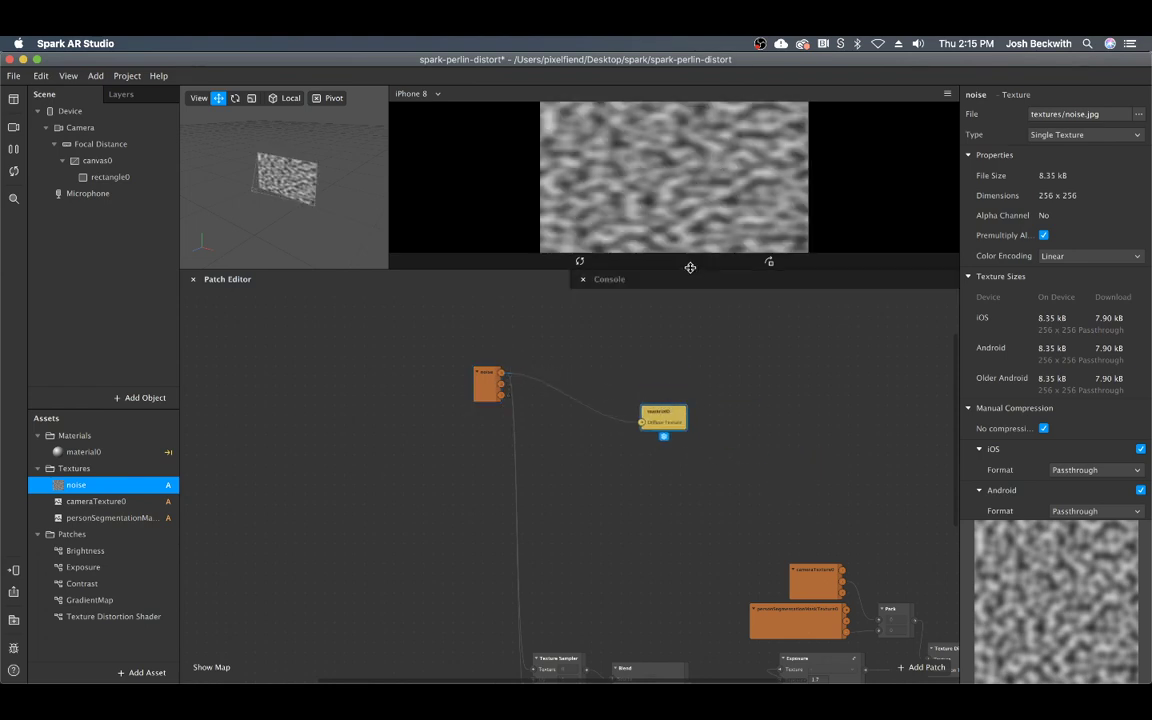
pyautogui.moveTo(689, 268); pyautogui.dragTo(704, 358)
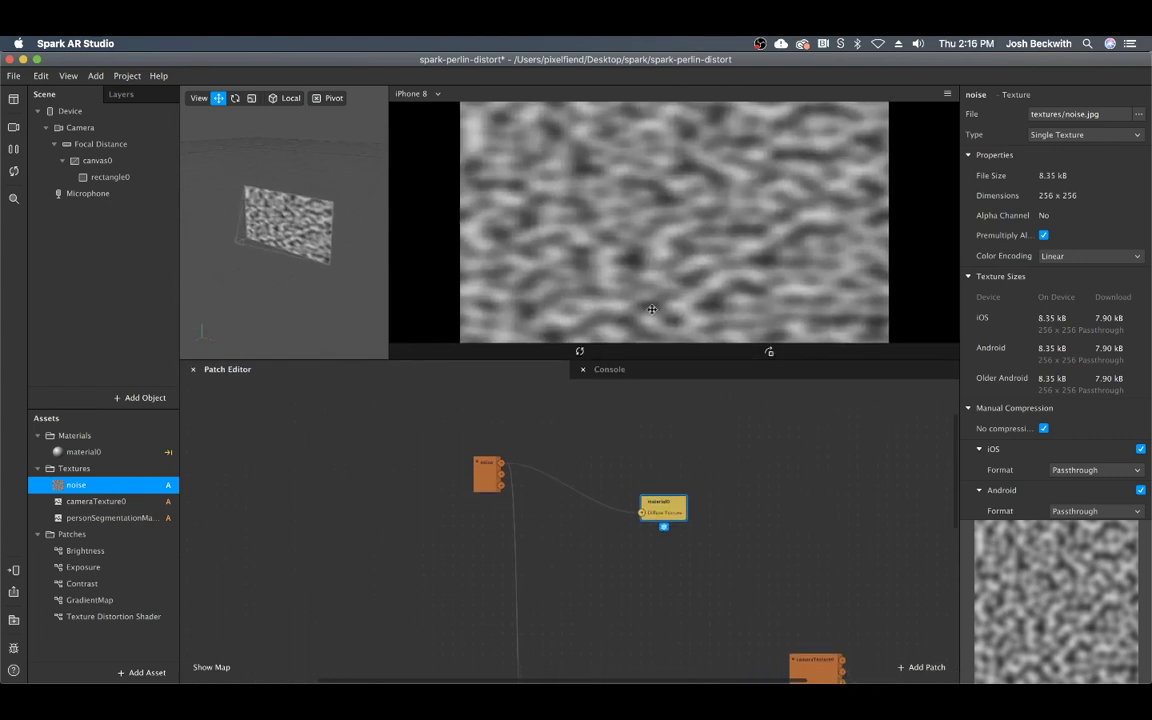
# Step: Move the noise patch farther from material0, add a Texture Sampler between them, and feed noise's RGBA output into its Texture input
pyautogui.moveTo(477, 480); pyautogui.dragTo(386, 500)
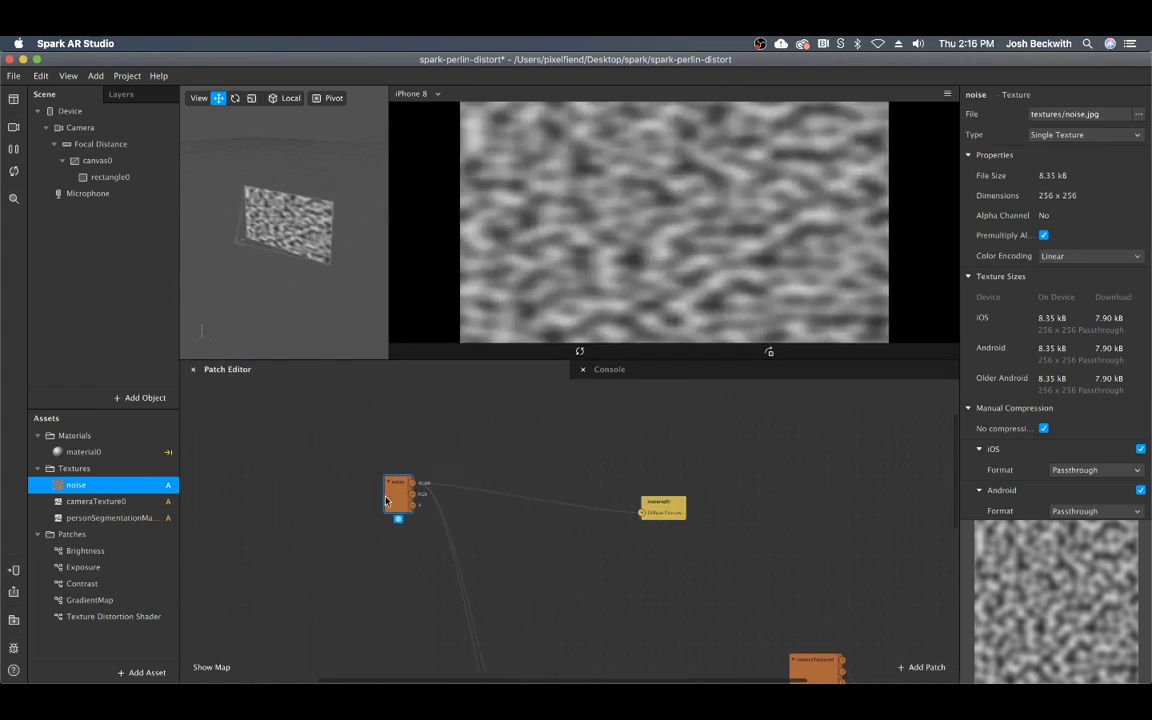
pyautogui.click(575, 431)
pyautogui.moveTo(407, 488); pyautogui.dragTo(348, 478)
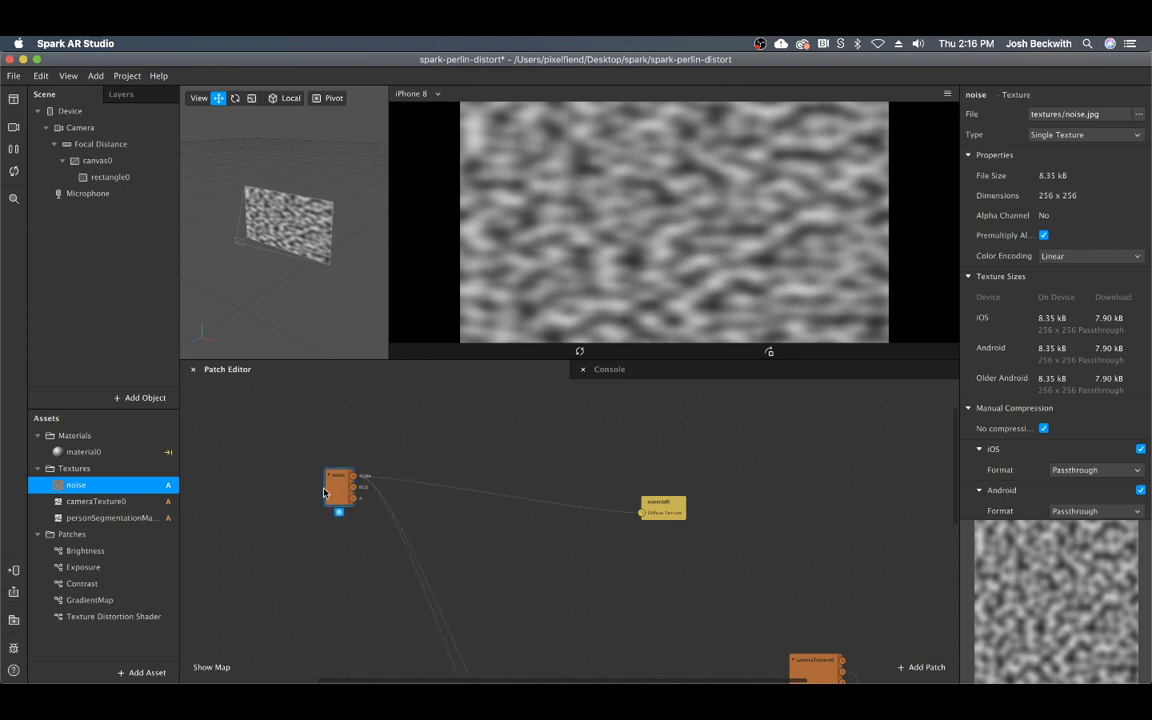
pyautogui.doubleClick(510, 453)
pyautogui.write('tex')
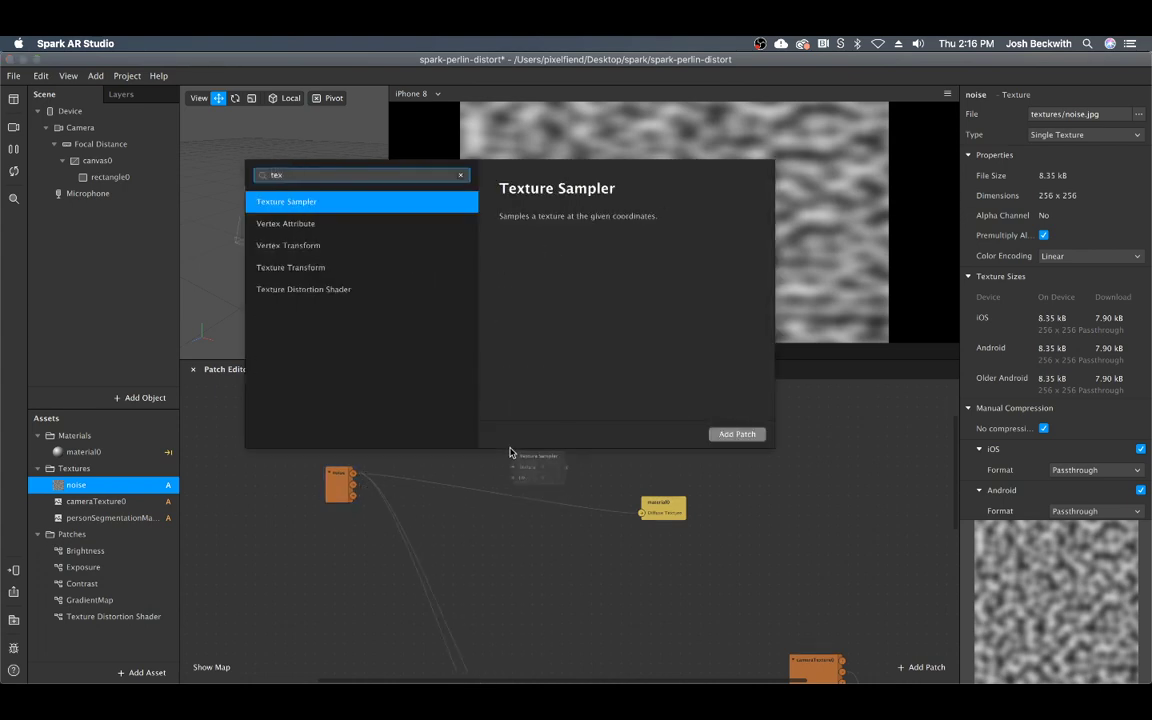
pyautogui.press('Return')
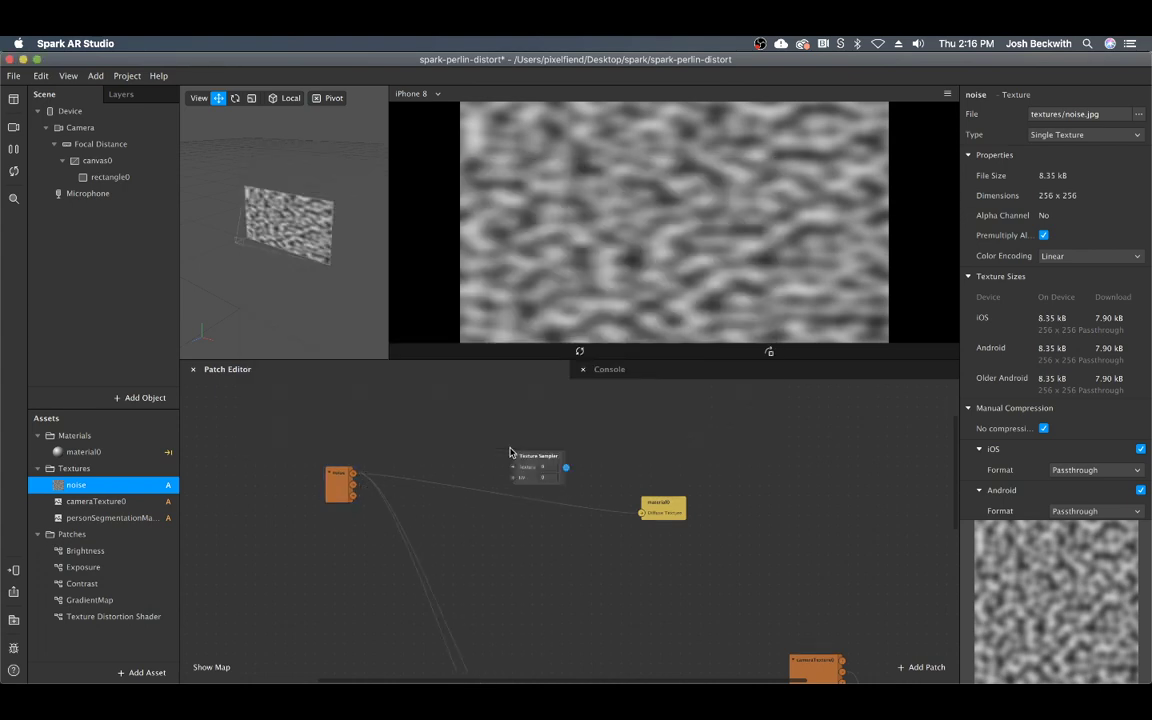
pyautogui.moveTo(353, 473); pyautogui.dragTo(510, 468)
# Step: Add a Vertex Attribute patch below the noise wiring and set its attribute to Texture Coordinates
pyautogui.doubleClick(427, 518)
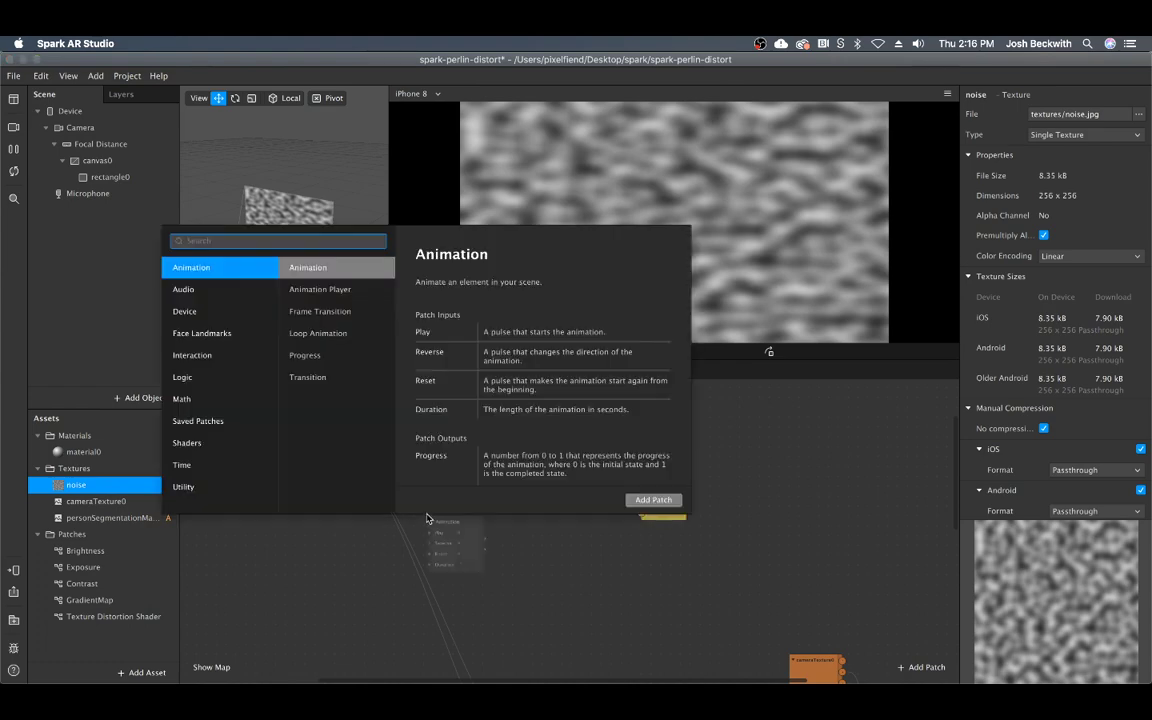
pyautogui.write('ver')
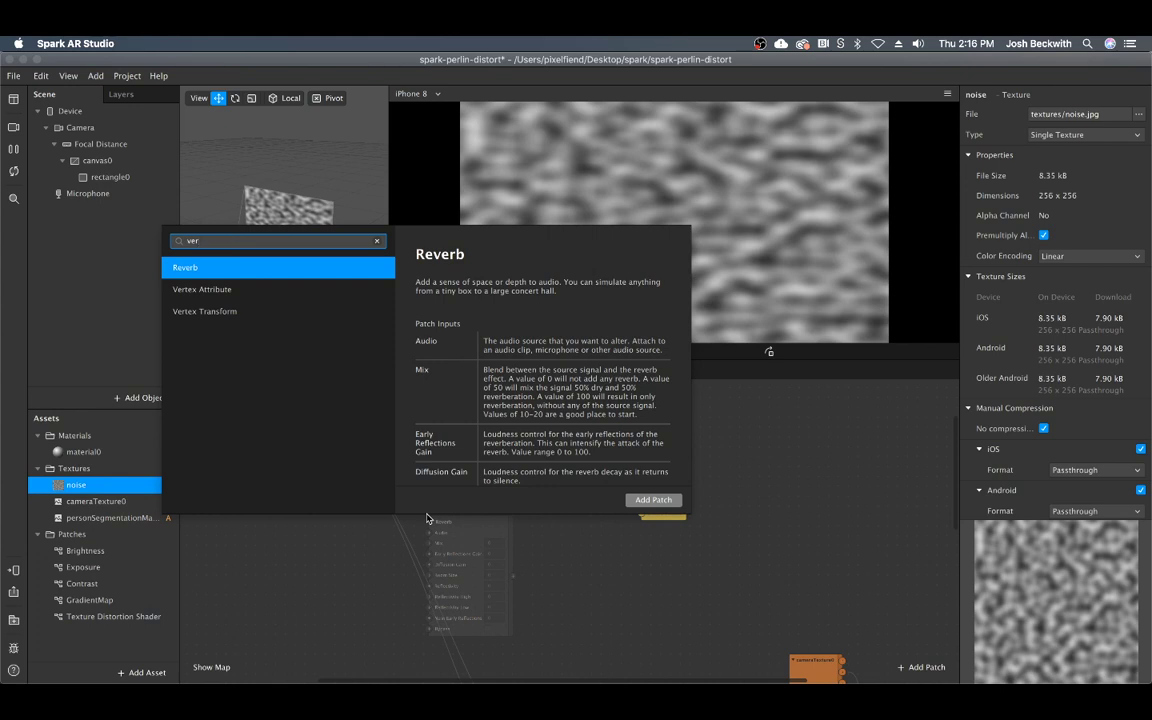
pyautogui.press('Down')
pyautogui.press('Return')
pyautogui.click(445, 534)
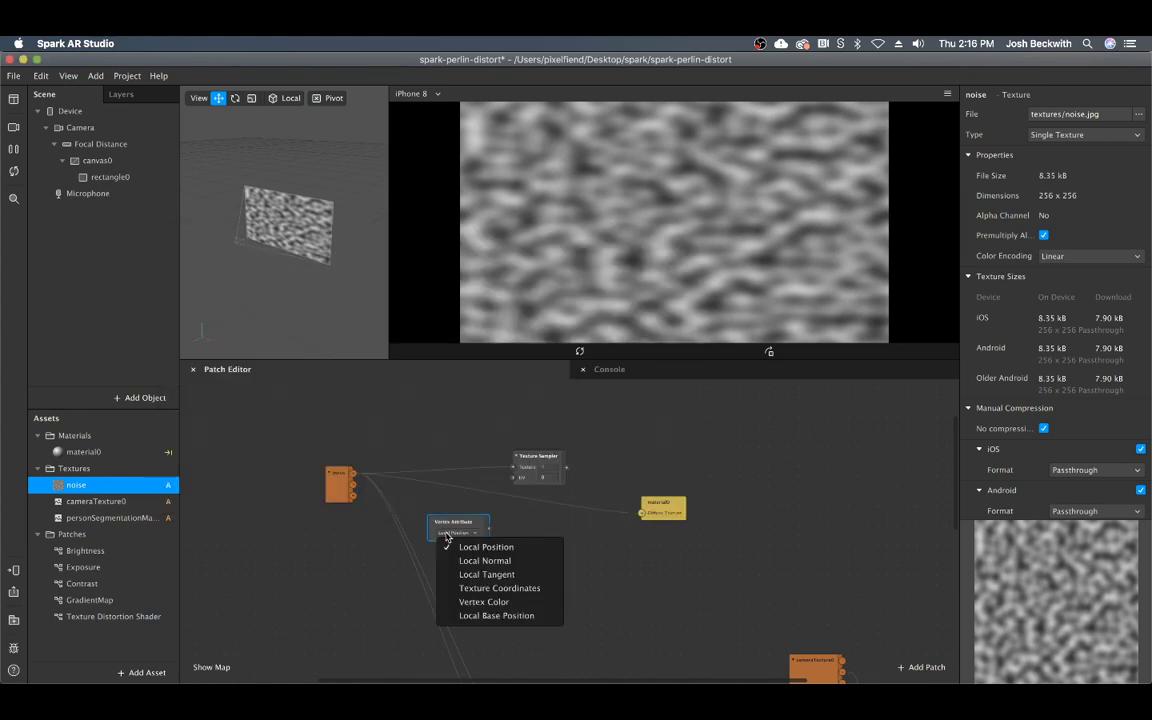
pyautogui.click(512, 591)
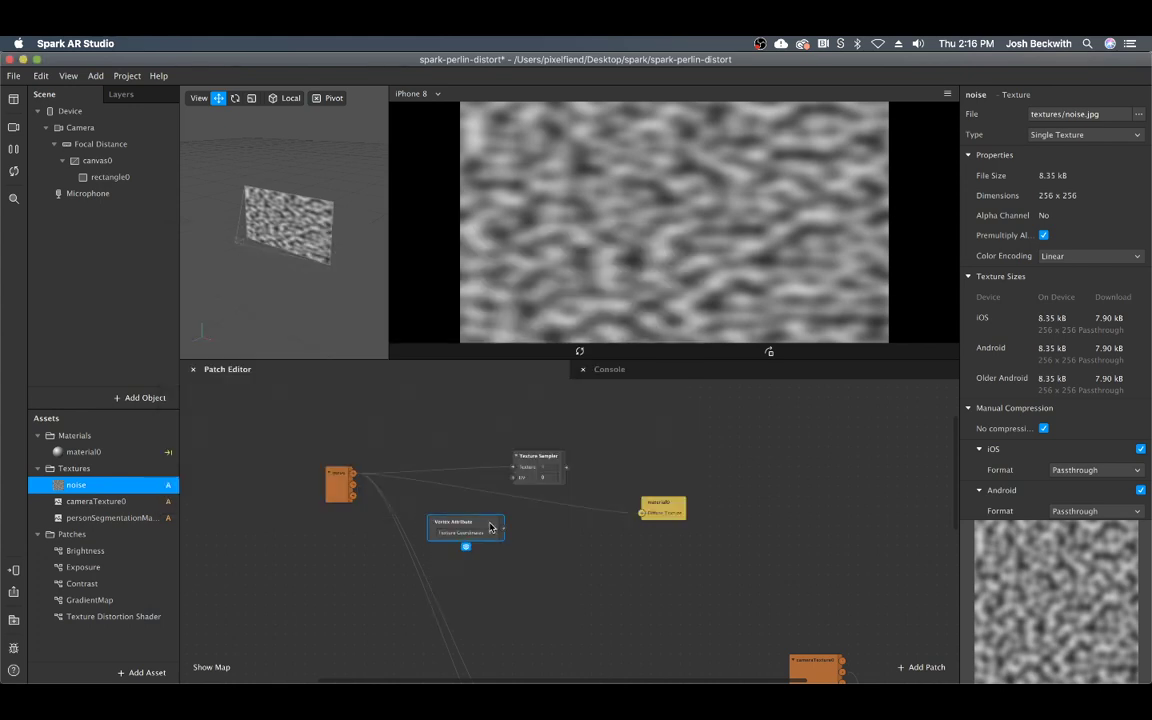
# Step: Wire the Vertex Attribute output into the Texture Sampler's UV and the sampler's output into material0's Diffuse Texture, tidying the patches' spacing
pyautogui.moveTo(490, 527); pyautogui.dragTo(515, 478)
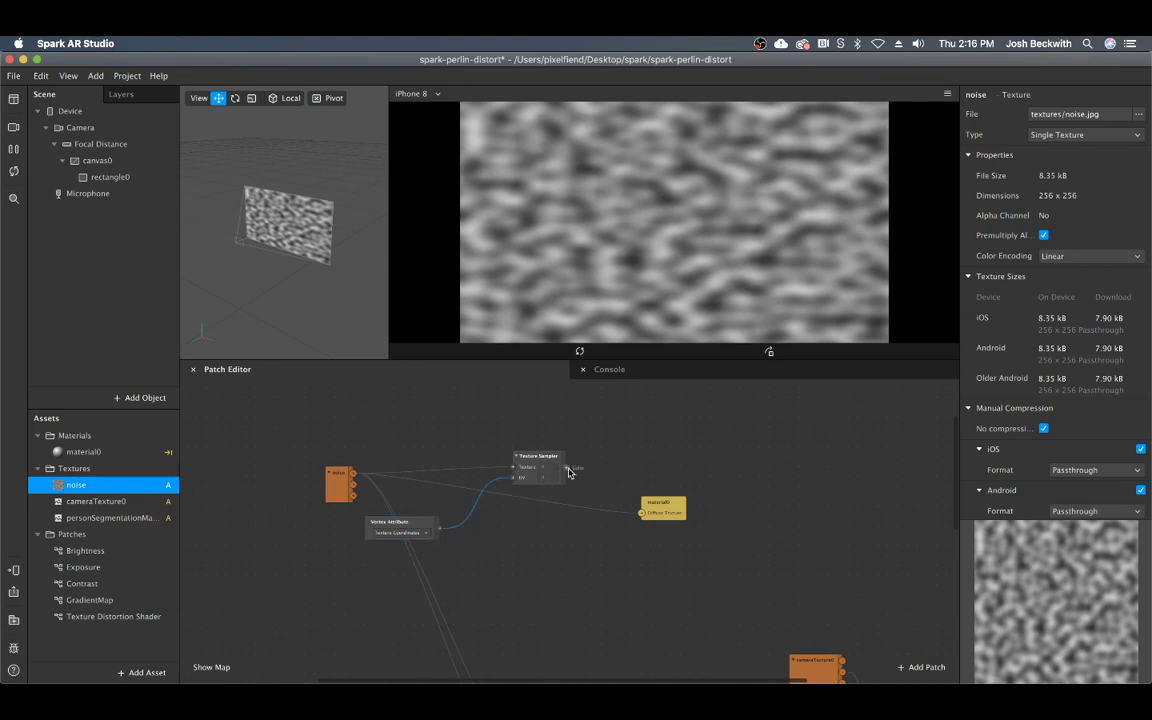
pyautogui.moveTo(566, 467); pyautogui.dragTo(653, 455)
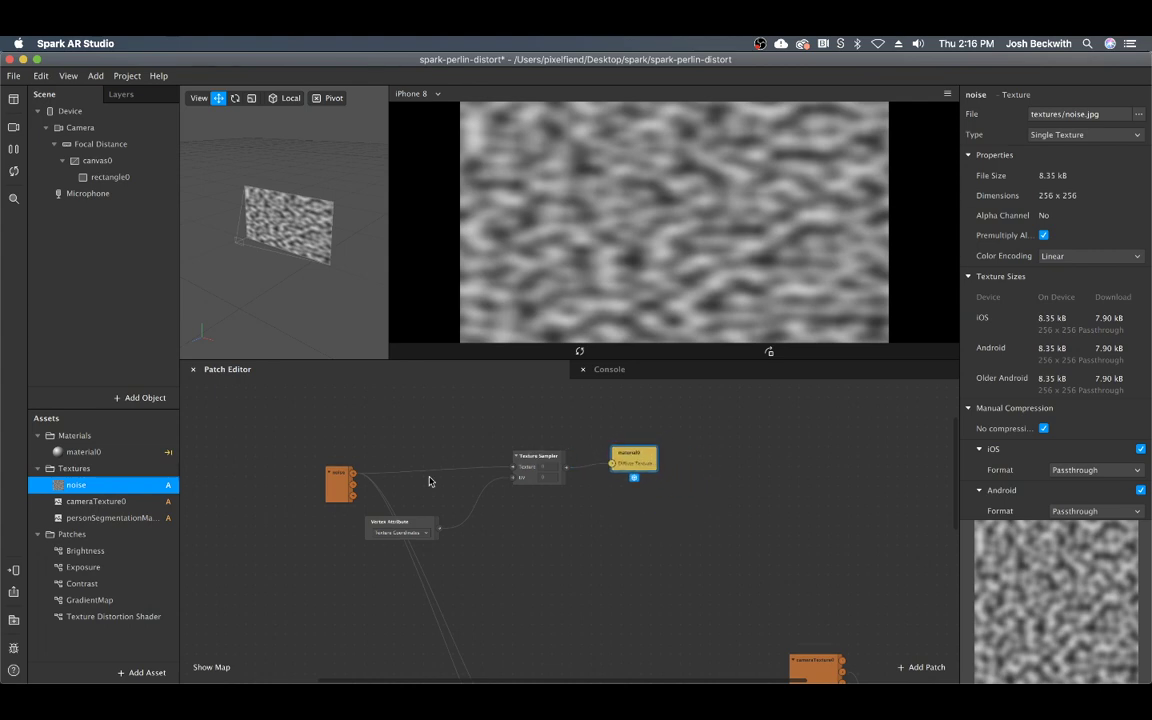
pyautogui.moveTo(436, 543); pyautogui.dragTo(325, 562)
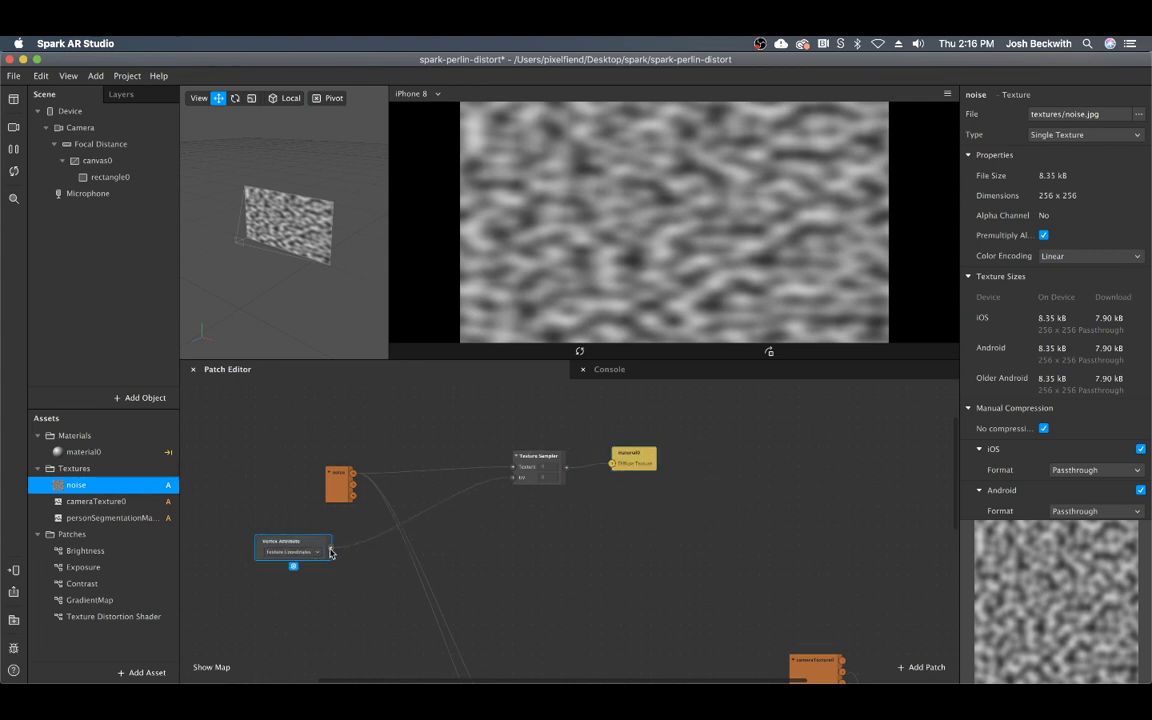
# Step: Add a Multiply patch between the Vertex Attribute output and the Texture Sampler's UV input
pyautogui.click(331, 548)
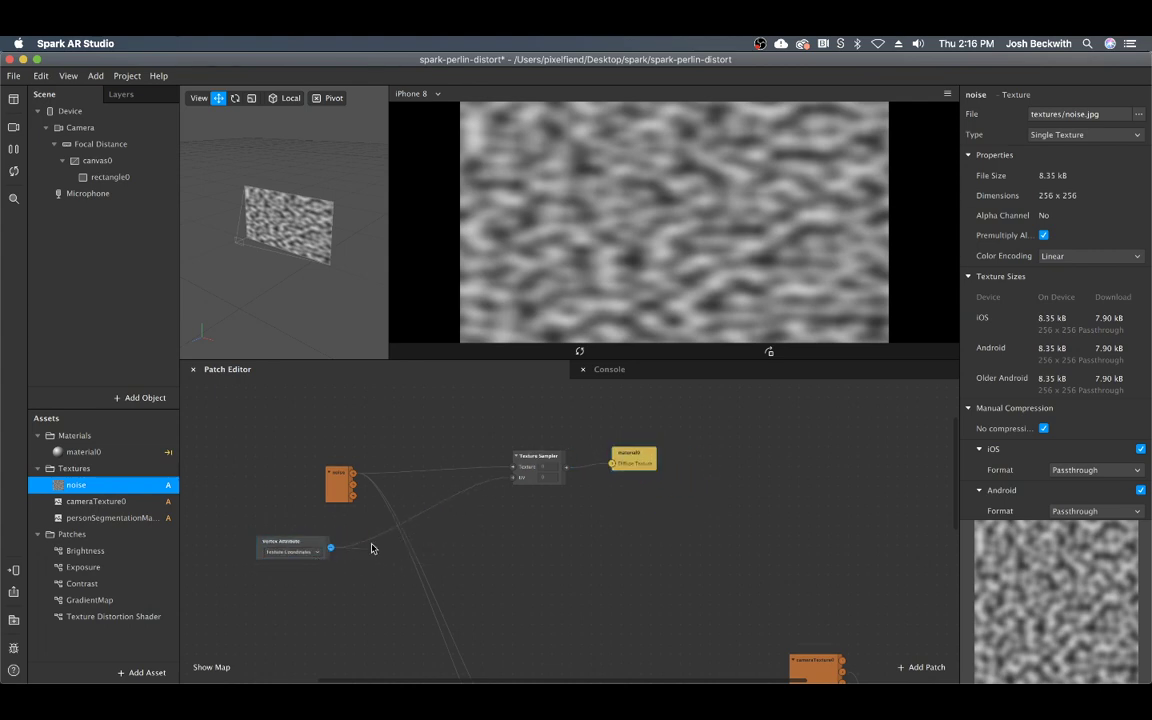
pyautogui.rightClick(431, 537)
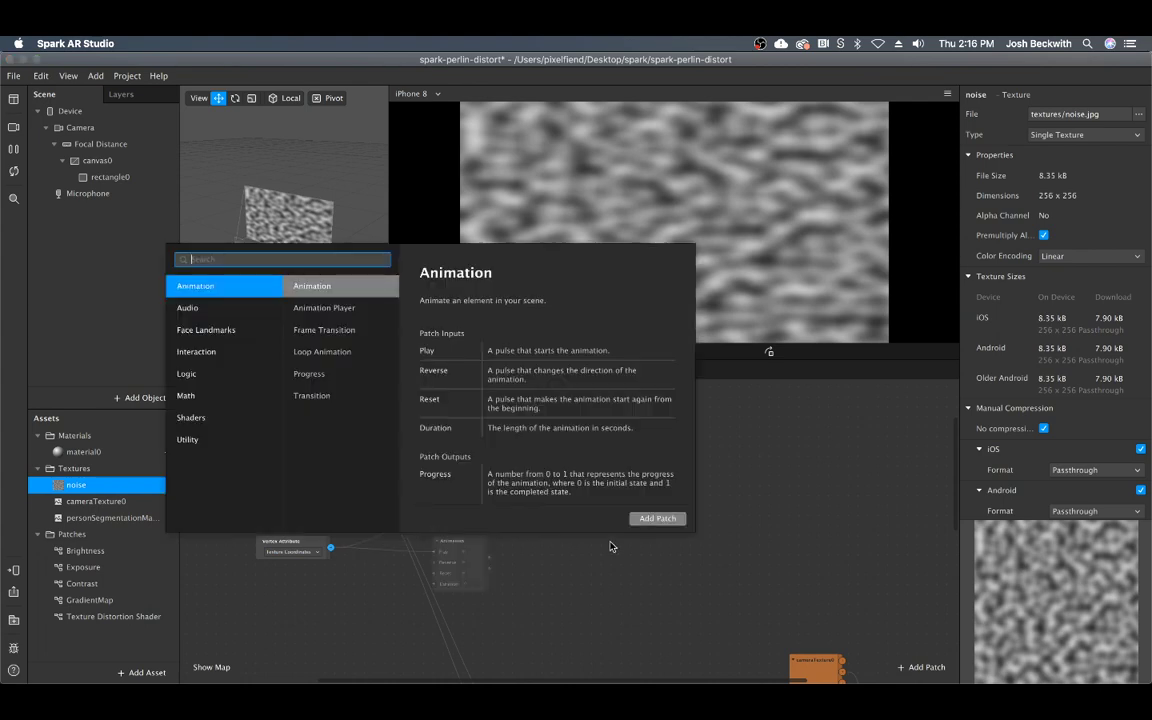
pyautogui.write('mul')
pyautogui.press('Return')
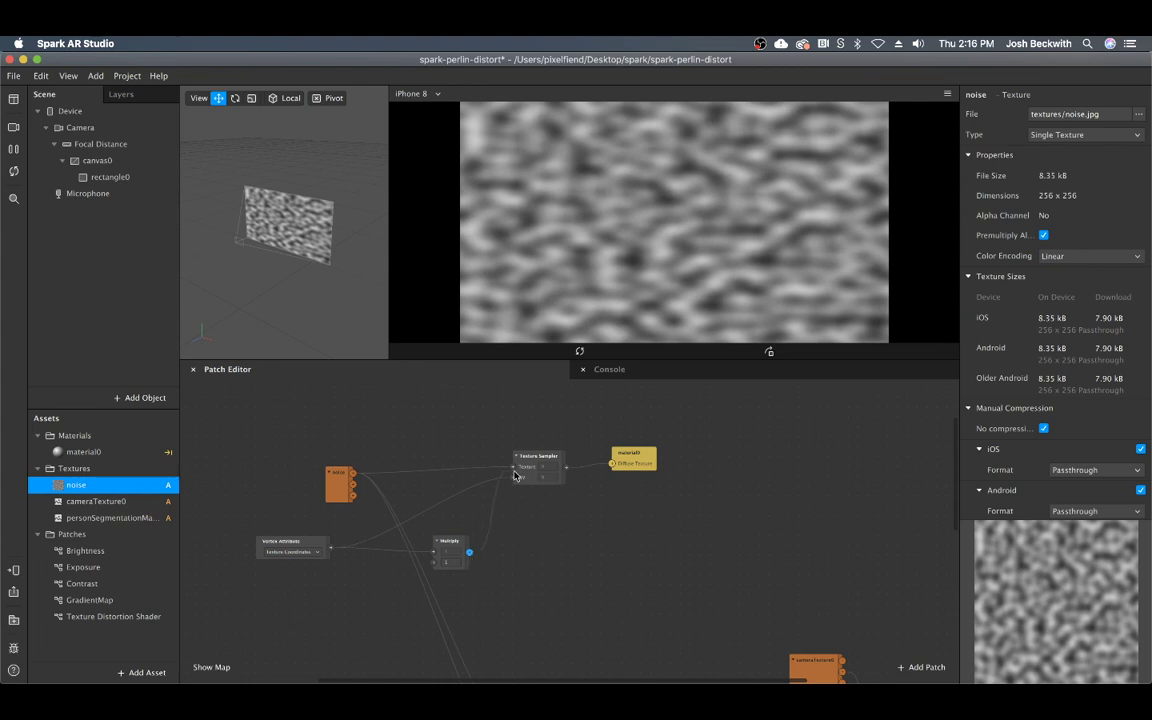
pyautogui.moveTo(470, 552); pyautogui.dragTo(514, 477)
pyautogui.moveTo(446, 549); pyautogui.dragTo(398, 549)
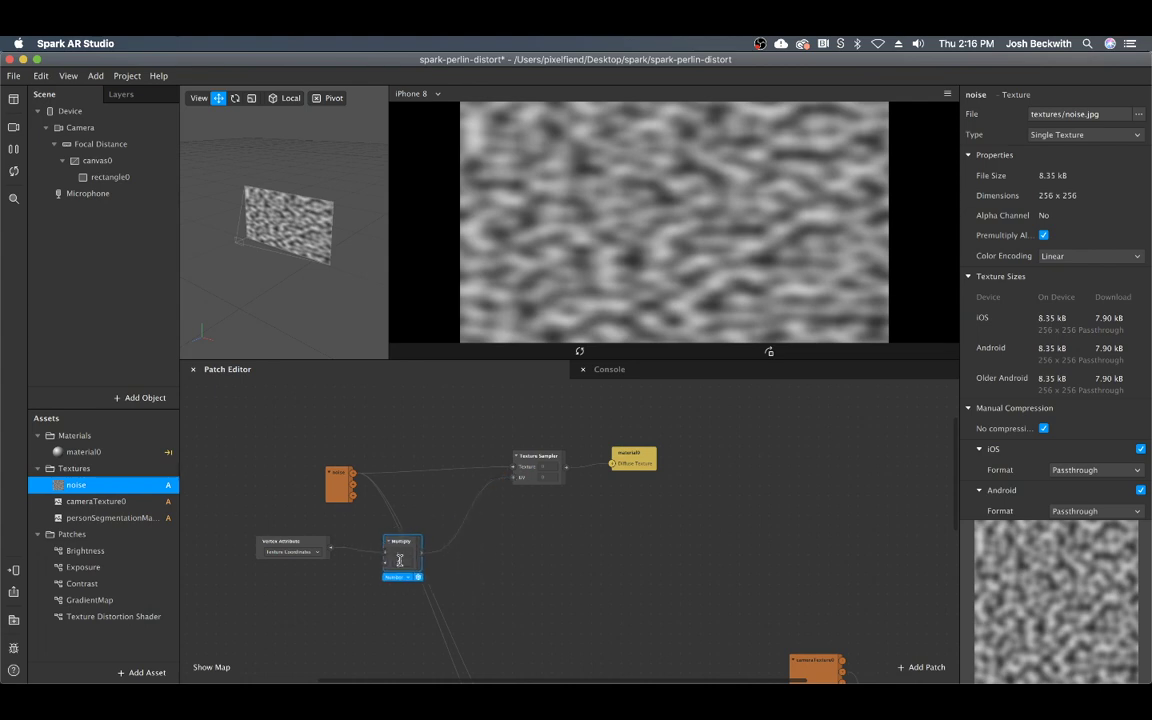
# Step: Try raising and lowering the Multiply patch's second value to see how the noise texture scales in the preview
pyautogui.press('Up')
pyautogui.press('Up')
pyautogui.press('Up')
pyautogui.press('Up')
pyautogui.press('Up')
pyautogui.press('Up')
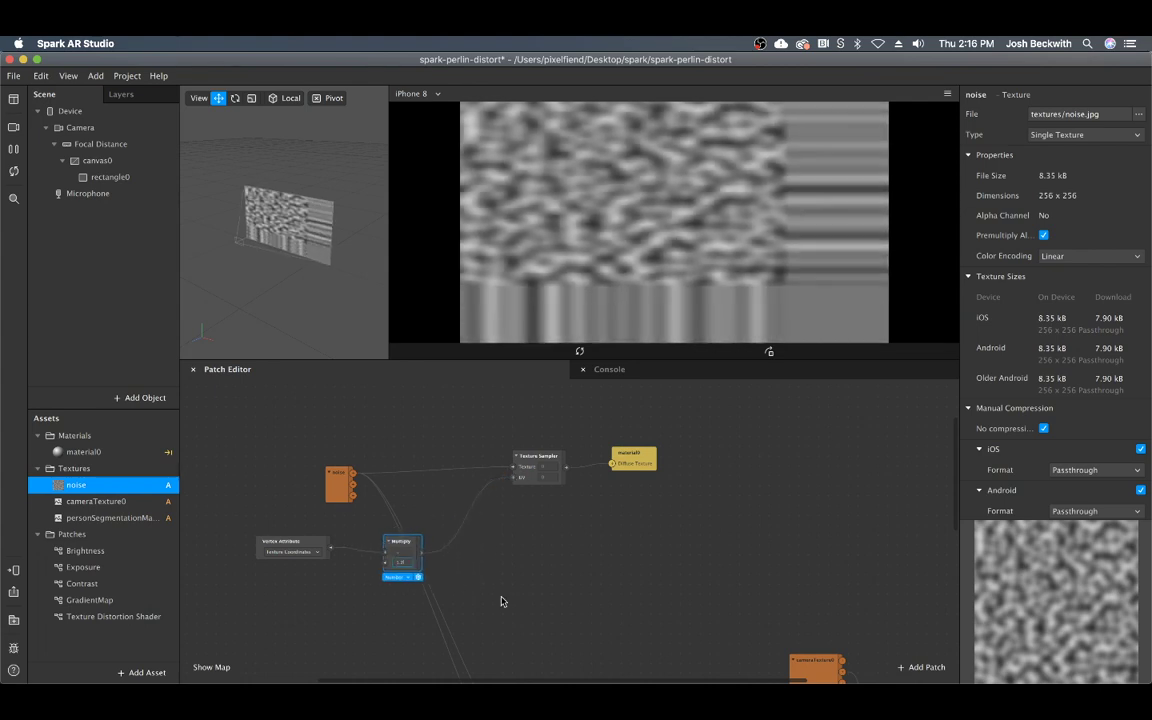
pyautogui.press('Down')
pyautogui.press('Down')
pyautogui.press('Down')
pyautogui.press('Up')
pyautogui.press('Up')
pyautogui.press('Up')
pyautogui.press('Up')
pyautogui.press('Up')
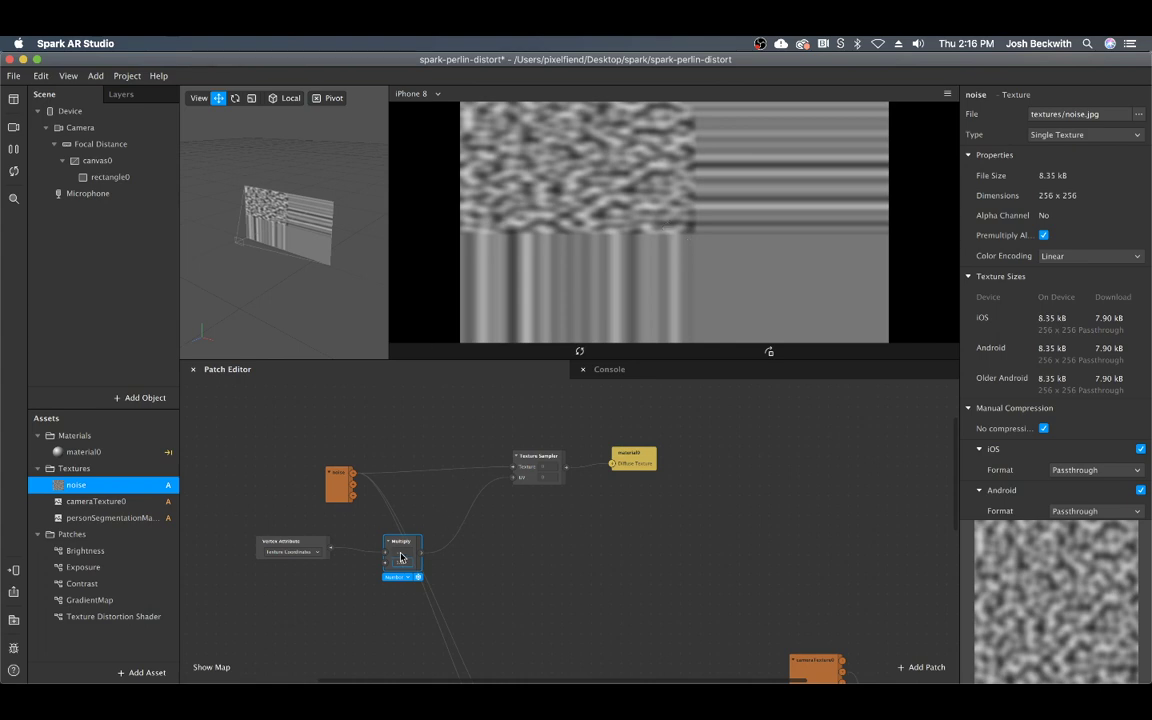
pyautogui.press('Down')
pyautogui.press('Down')
pyautogui.press('Down')
pyautogui.press('Down')
pyautogui.press('Down')
pyautogui.press('Down')
pyautogui.press('Down')
pyautogui.press('Down')
pyautogui.press('Down')
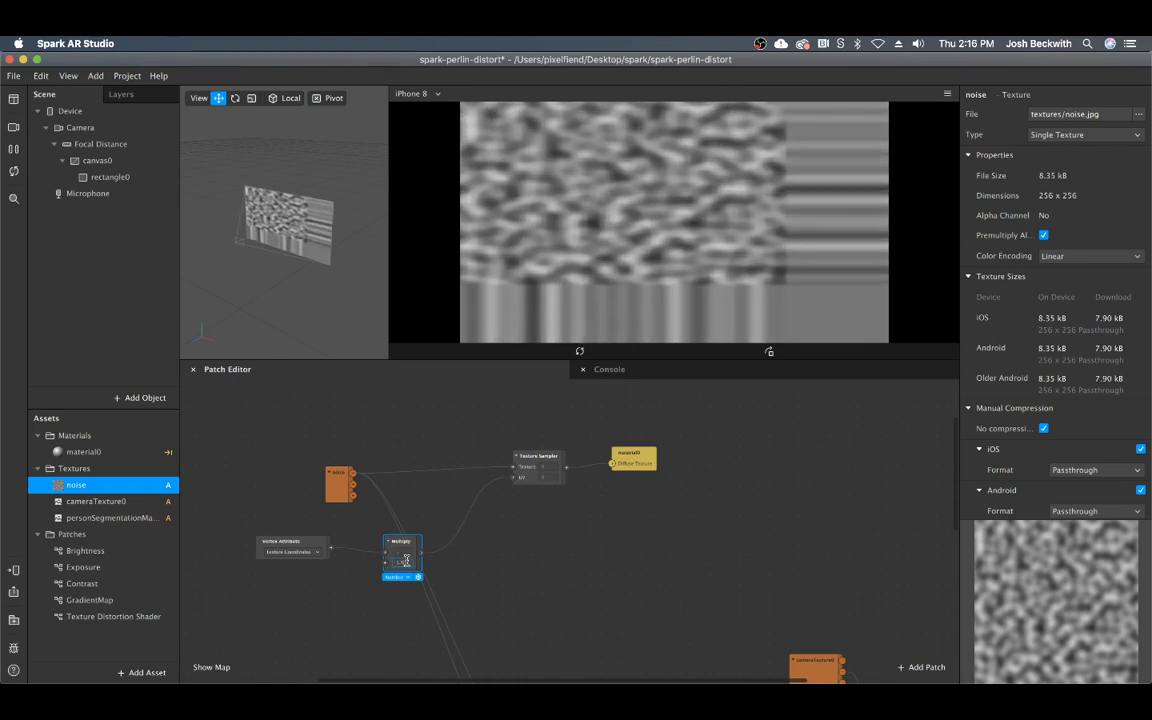
# Step: Move the Multiply and Vertex Attribute patches farther from the Texture Sampler to make room for another patch
pyautogui.moveTo(406, 561); pyautogui.dragTo(377, 536)
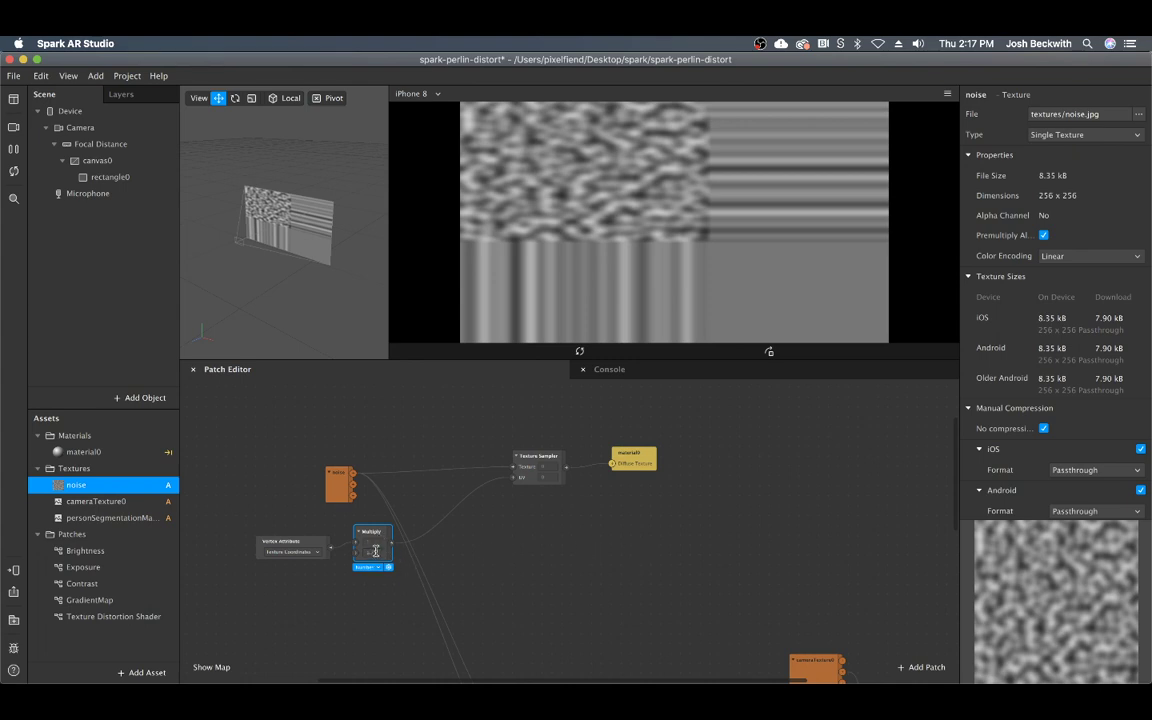
pyautogui.click(222, 500)
pyautogui.moveTo(368, 519); pyautogui.dragTo(296, 573)
pyautogui.moveTo(365, 532); pyautogui.dragTo(324, 532)
pyautogui.click(414, 531)
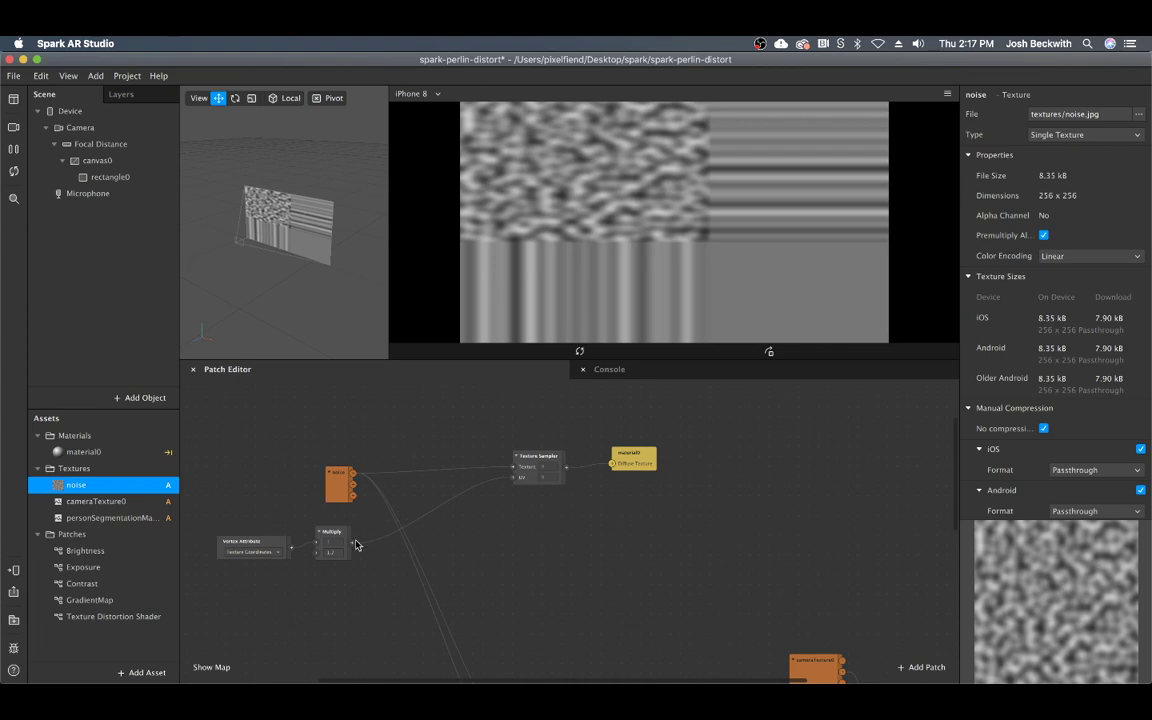
# Step: Add a Modulo patch after Multiply, place it near the Texture Sampler, and connect its output to the sampler's UV
pyautogui.moveTo(358, 545); pyautogui.dragTo(572, 570)
pyautogui.write('m')
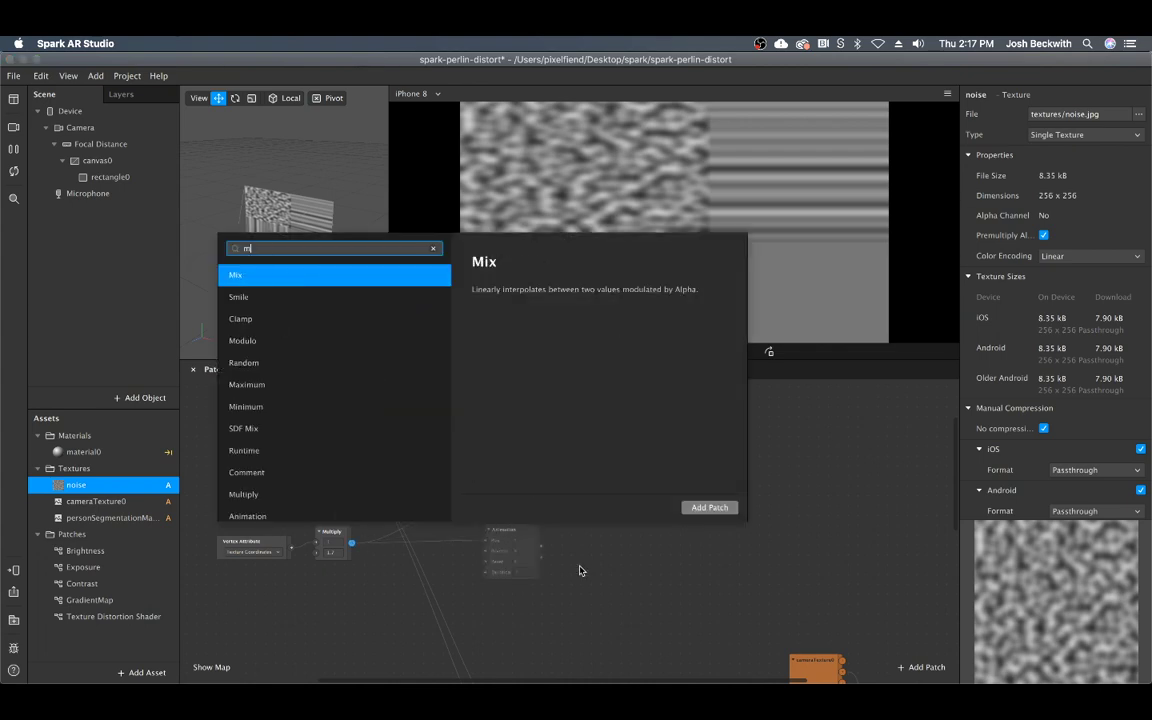
pyautogui.write('od')
pyautogui.press('Return')
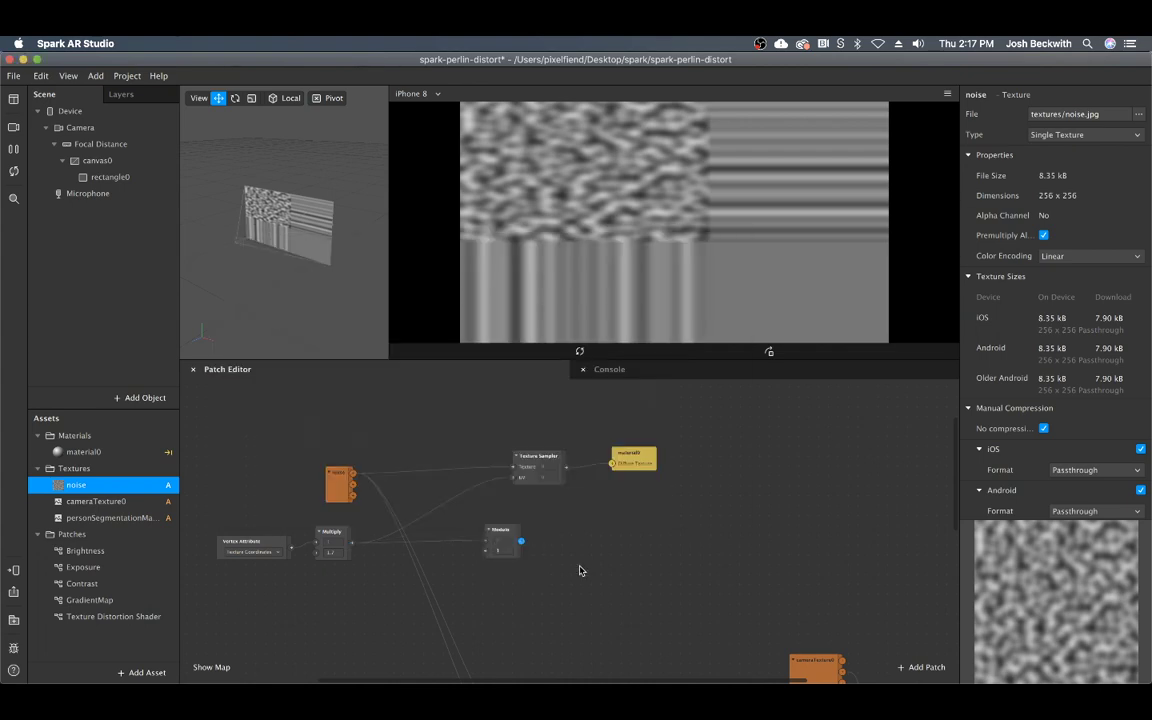
pyautogui.moveTo(498, 534); pyautogui.dragTo(428, 517)
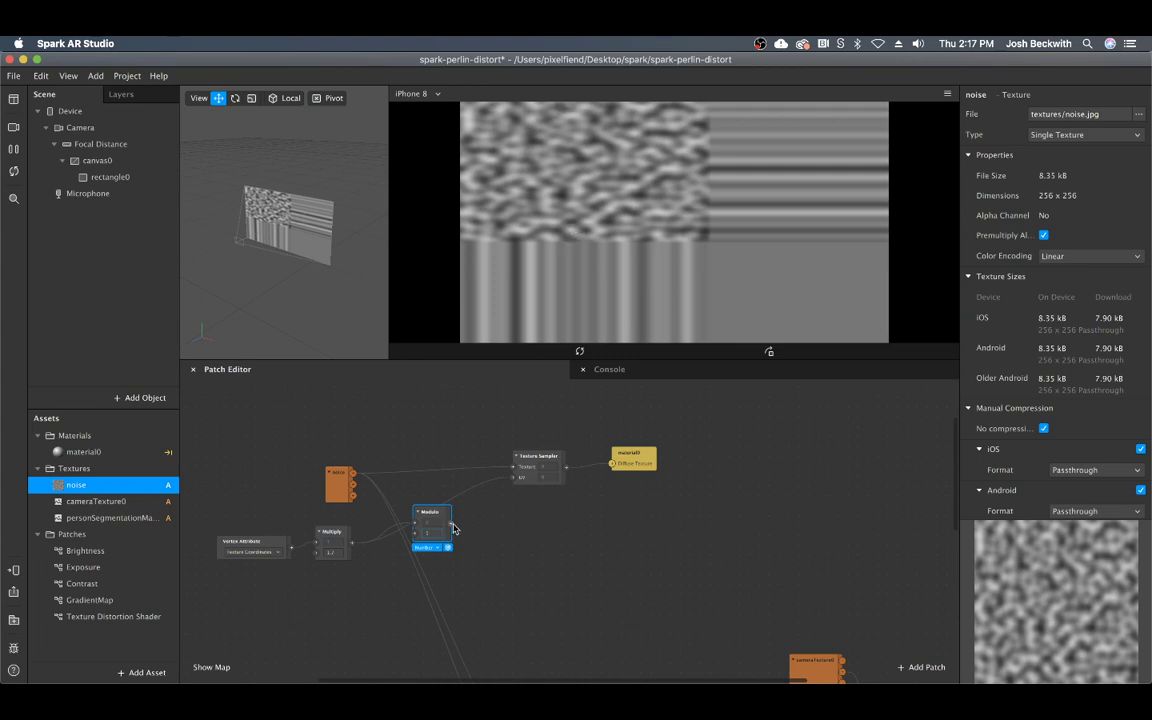
pyautogui.moveTo(450, 523); pyautogui.dragTo(511, 478)
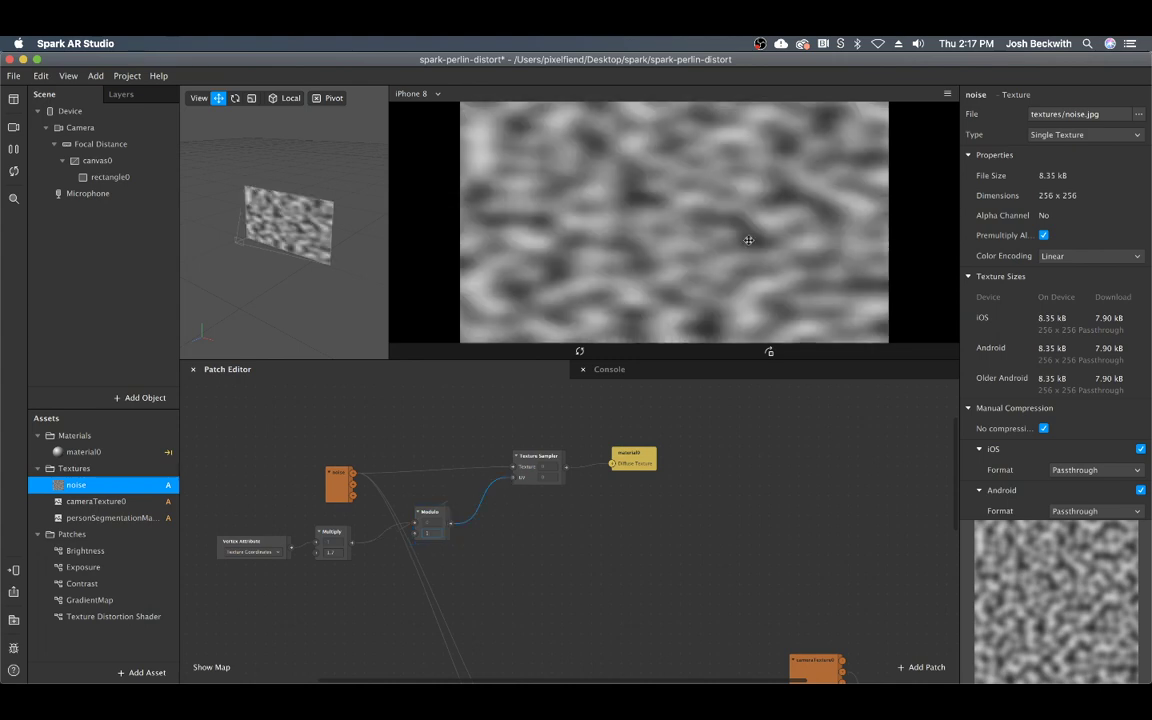
# Step: Vary the Multiply patch's second value up and down to compare noise scales with the Modulo patch wrapping the coordinates
pyautogui.press('Up')
pyautogui.press('Up')
pyautogui.press('Up')
pyautogui.press('Up')
pyautogui.press('Up')
pyautogui.press('Up')
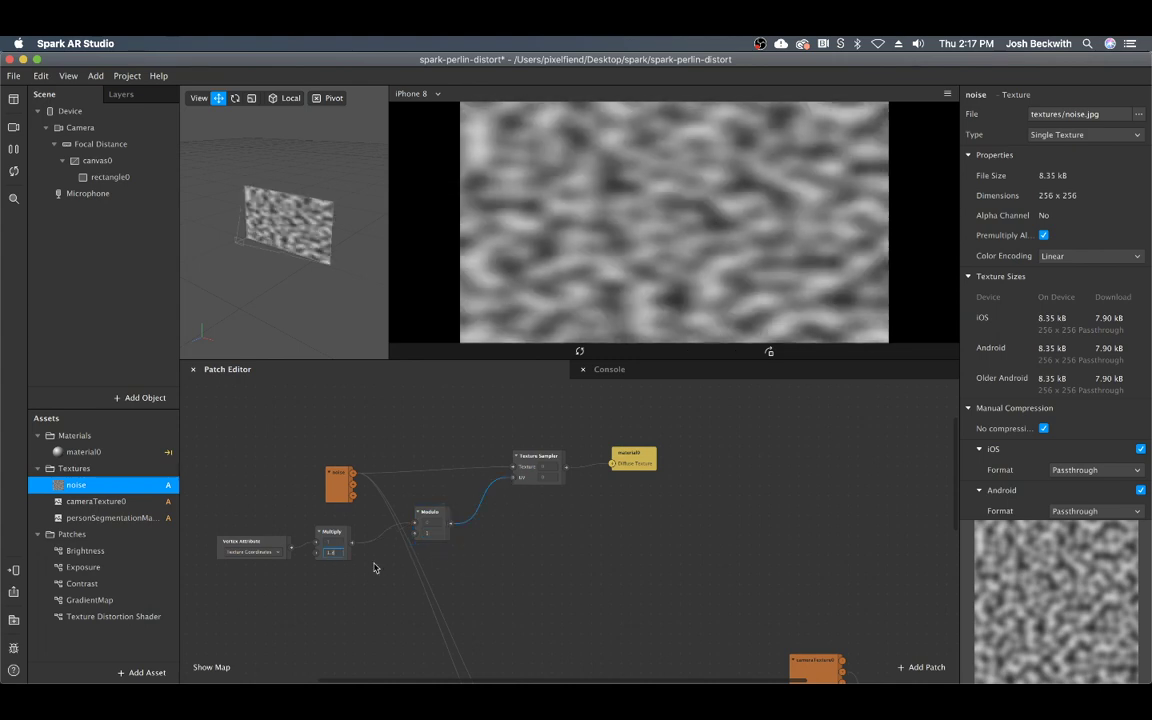
pyautogui.press('Up')
pyautogui.press('Up')
pyautogui.press('Up')
pyautogui.press('Up')
pyautogui.press('Up')
pyautogui.press('Up')
pyautogui.press('Up')
pyautogui.press('Up')
pyautogui.press('Up')
pyautogui.press('Up')
pyautogui.press('Up')
pyautogui.press('Up')
pyautogui.press('Up')
pyautogui.press('Up')
pyautogui.press('Up')
pyautogui.press('Up')
pyautogui.press('Up')
pyautogui.press('Up')
pyautogui.press('Up')
pyautogui.press('Up')
pyautogui.press('Down')
pyautogui.press('Down')
pyautogui.press('Down')
pyautogui.press('Down')
pyautogui.press('Down')
pyautogui.press('Down')
pyautogui.press('Down')
pyautogui.press('Down')
pyautogui.press('Down')
pyautogui.press('Down')
pyautogui.press('Down')
pyautogui.press('Down')
pyautogui.press('Down')
pyautogui.press('Down')
pyautogui.press('Down')
pyautogui.press('Down')
pyautogui.press('Down')
pyautogui.press('Down')
pyautogui.press('Down')
pyautogui.press('Down')
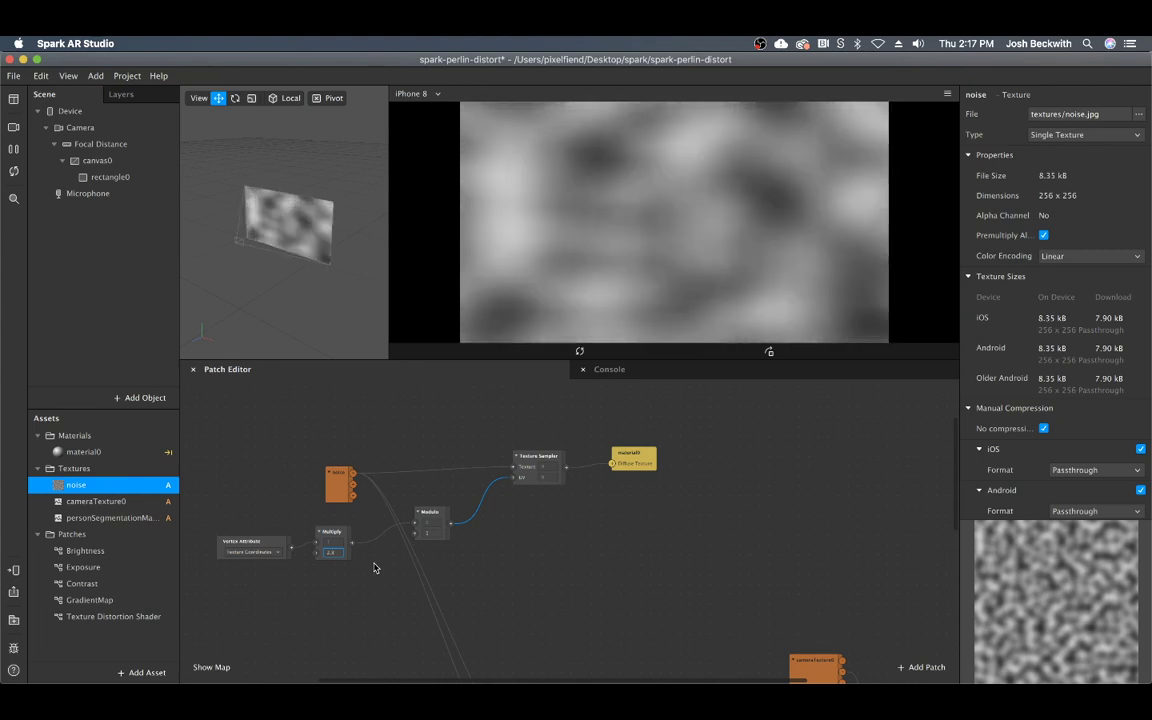
pyautogui.press('Up')
pyautogui.press('Up')
pyautogui.press('Up')
pyautogui.press('Up')
pyautogui.press('Up')
pyautogui.press('Up')
pyautogui.press('Up')
pyautogui.press('Up')
pyautogui.press('Up')
pyautogui.press('Up')
pyautogui.press('Up')
pyautogui.press('Up')
pyautogui.press('Up')
pyautogui.press('Up')
pyautogui.press('Up')
pyautogui.press('Up')
pyautogui.press('Up')
pyautogui.press('Up')
pyautogui.press('Up')
pyautogui.press('Up')
pyautogui.press('Up')
pyautogui.press('Up')
pyautogui.press('Up')
pyautogui.press('Up')
pyautogui.press('Up')
pyautogui.press('Up')
pyautogui.press('Up')
pyautogui.press('Up')
pyautogui.press('Up')
pyautogui.press('Up')
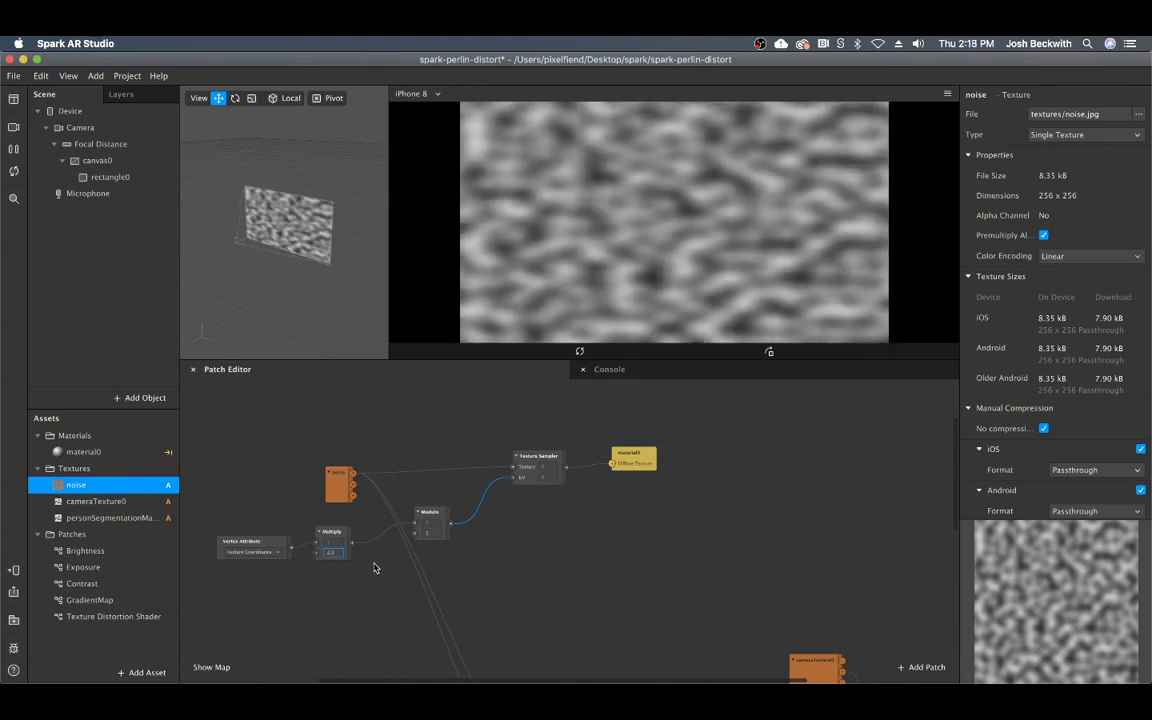
pyautogui.press('BackSpace')
pyautogui.press('BackSpace')
pyautogui.press('BackSpace')
pyautogui.write('3.6')
pyautogui.press('Down')
pyautogui.press('Down')
pyautogui.press('Down')
pyautogui.press('Down')
pyautogui.press('Down')
pyautogui.press('Down')
pyautogui.press('Down')
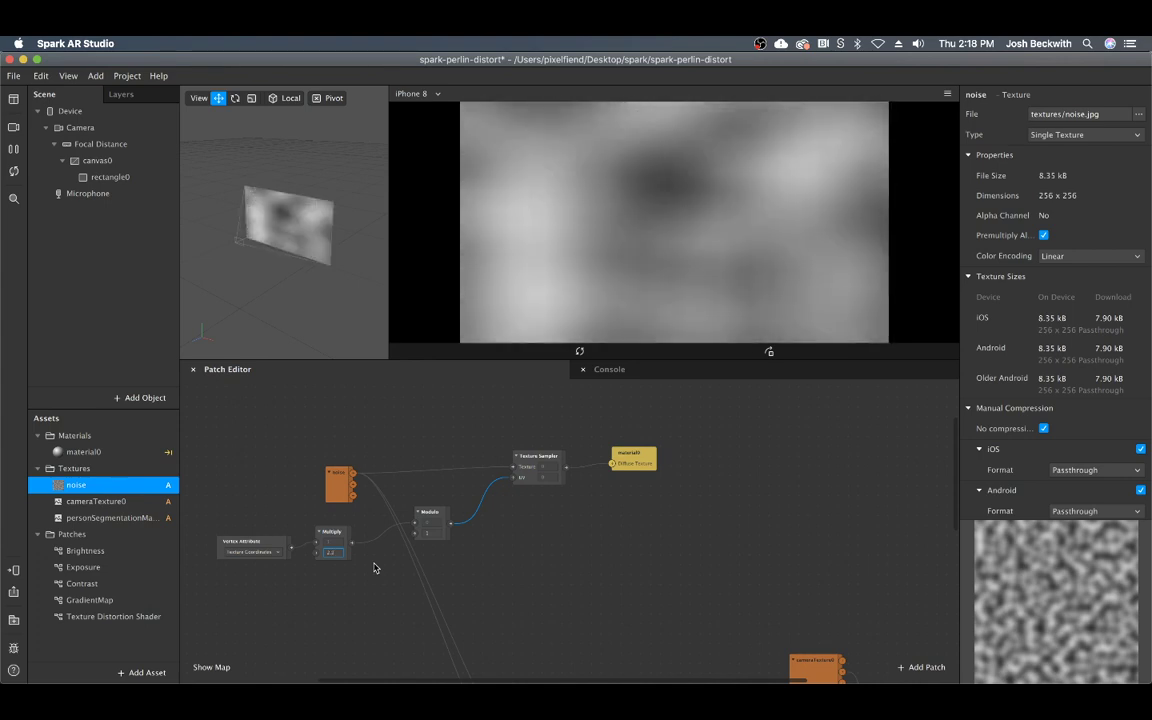
# Step: Sweep the Multiply patch's second value between coarse and fine noise scales in the preview, leaving it at 0.8
pyautogui.press('Up')
pyautogui.press('Up')
pyautogui.press('Up')
pyautogui.press('Up')
pyautogui.press('Up')
pyautogui.press('Up')
pyautogui.press('Up')
pyautogui.press('Up')
pyautogui.press('Up')
pyautogui.press('Down')
pyautogui.press('Down')
pyautogui.press('Down')
pyautogui.press('Down')
pyautogui.press('Down')
pyautogui.press('Down')
pyautogui.press('Down')
pyautogui.press('Down')
pyautogui.press('Down')
pyautogui.press('Down')
pyautogui.press('Down')
pyautogui.press('Down')
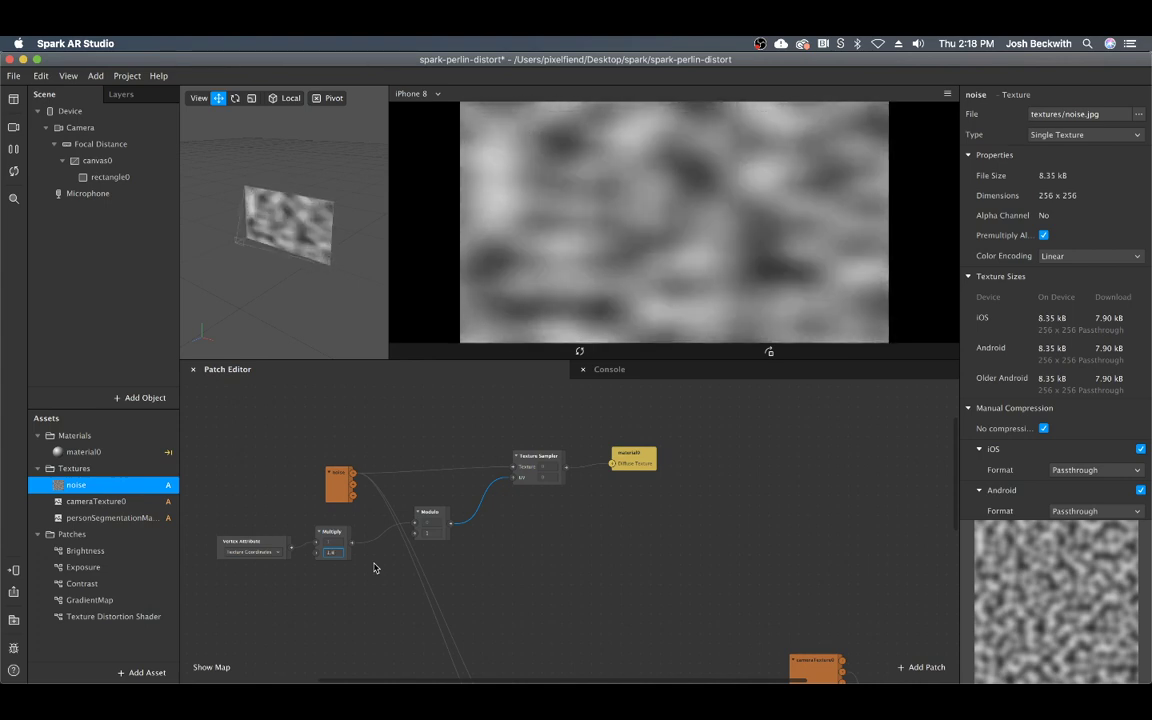
pyautogui.press('Up')
pyautogui.press('Up')
pyautogui.press('Up')
pyautogui.press('Up')
pyautogui.press('Up')
pyautogui.press('Up')
pyautogui.press('Up')
pyautogui.press('Up')
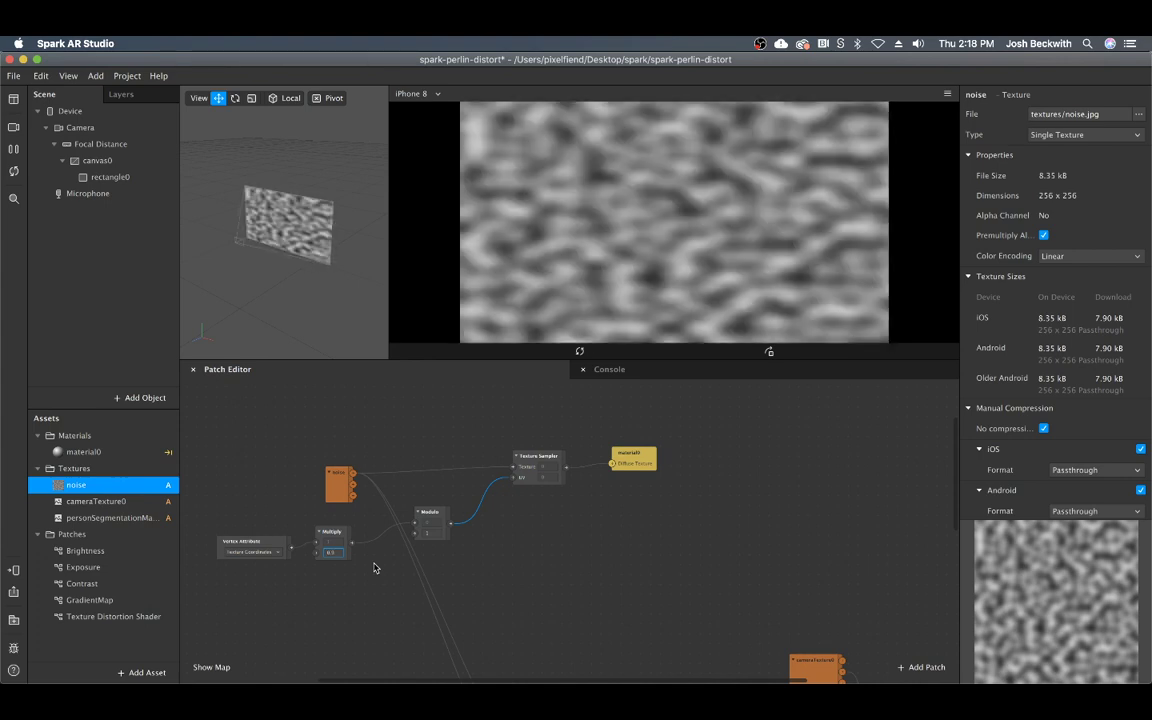
pyautogui.press('Down')
pyautogui.press('Down')
pyautogui.press('Down')
pyautogui.press('Down')
pyautogui.press('Up')
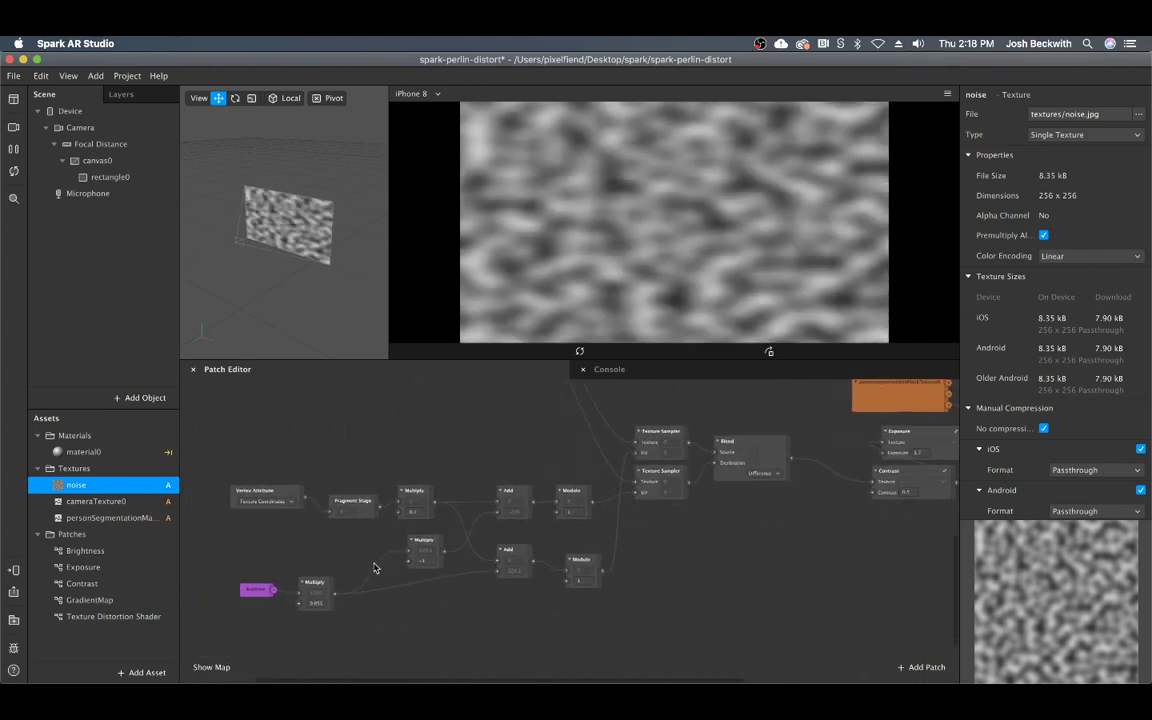
# Step: Examine the original noise chain's Fragment Stage, Multiply, Add and Modulo patches as a reference for the rebuild
pyautogui.hscroll(-5, 374, 568)
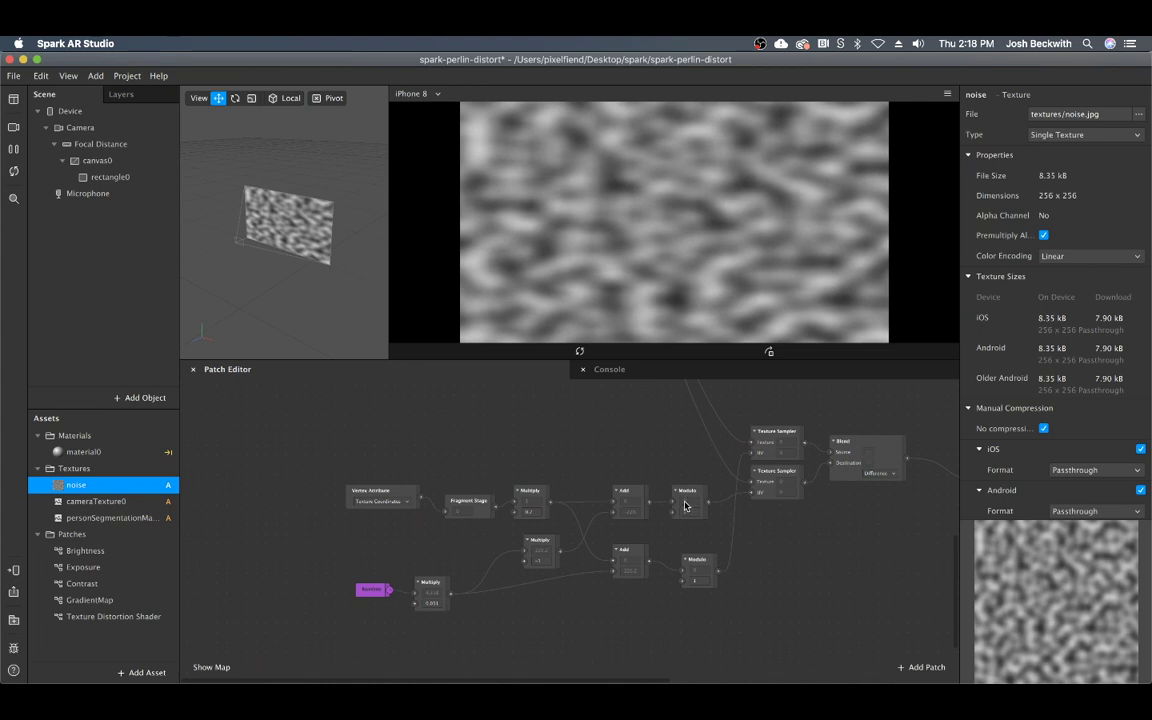
pyautogui.hscroll(4, 605, 540)
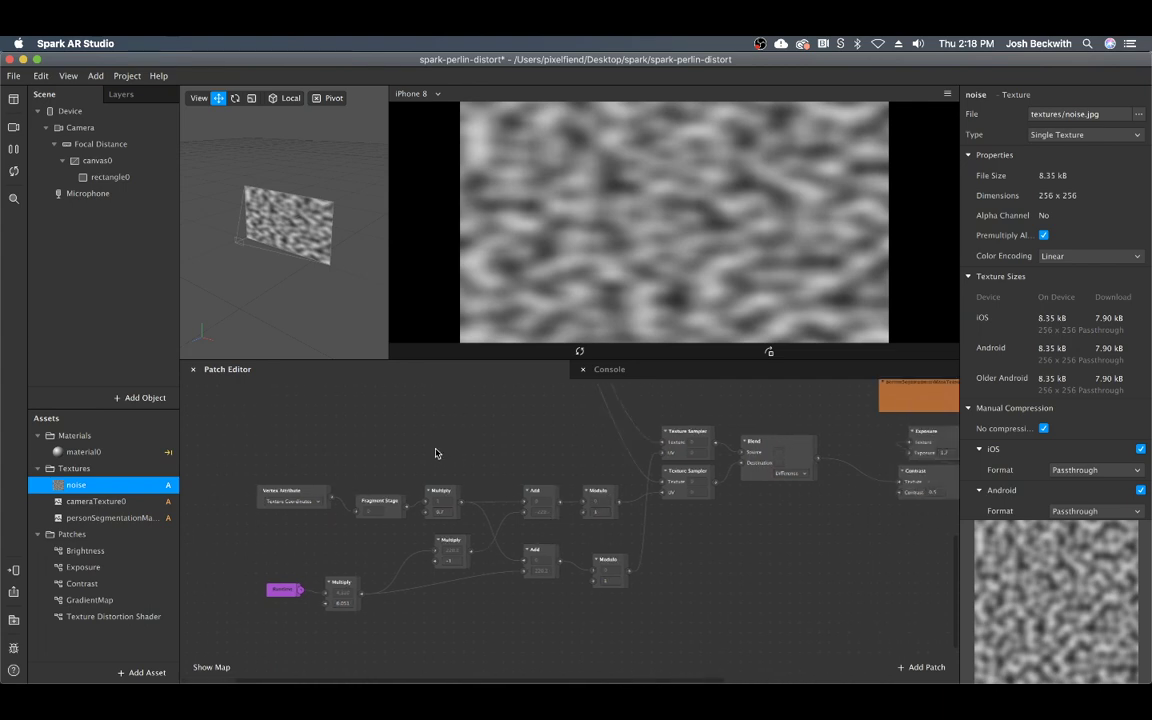
pyautogui.click(440, 492)
pyautogui.click(382, 497)
pyautogui.scroll(4, 452, 466)
pyautogui.hscroll(4, 401, 581)
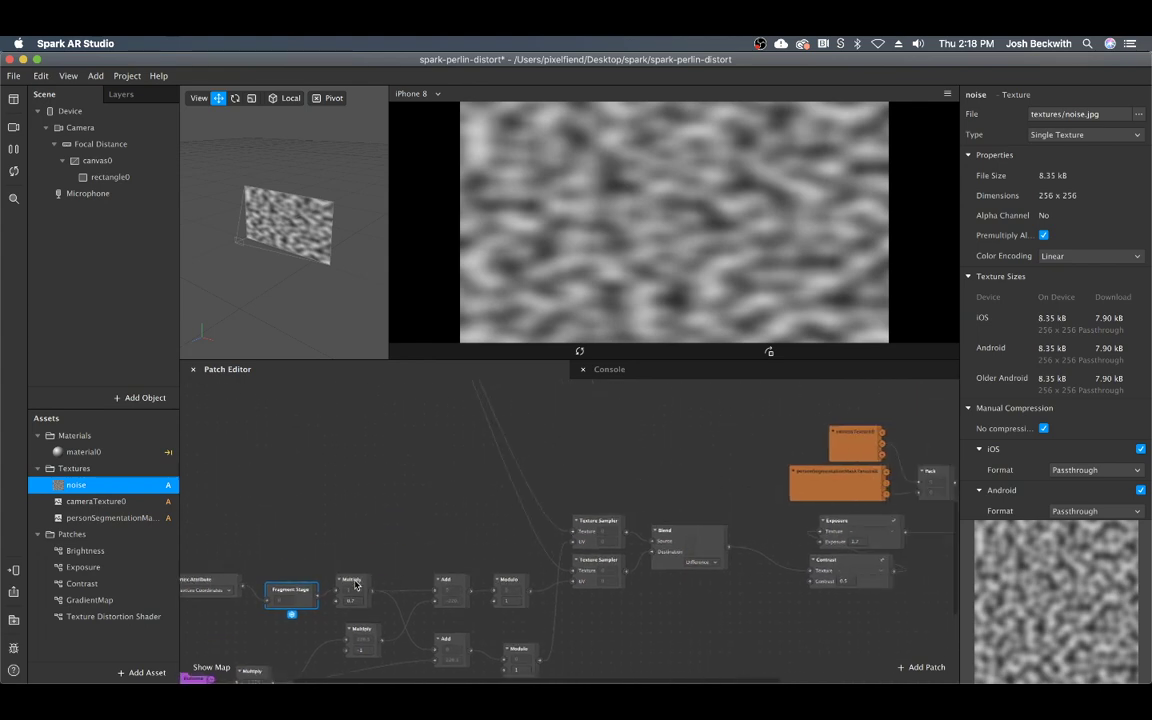
pyautogui.click(355, 586)
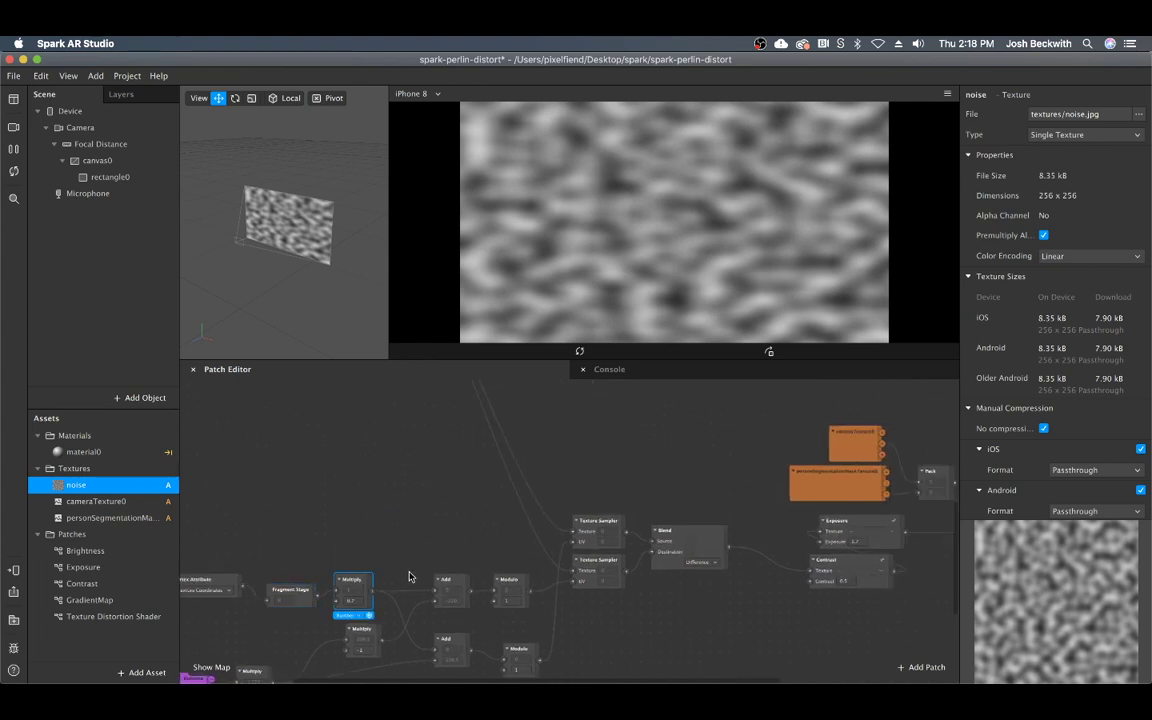
pyautogui.click(463, 590)
# Step: Delete the Modulo patch between Multiply and the Texture Sampler in the rebuilt chain
pyautogui.hscroll(-5, 396, 602)
pyautogui.scroll(8, 396, 601)
pyautogui.hscroll(5, 520, 600)
pyautogui.click(560, 540)
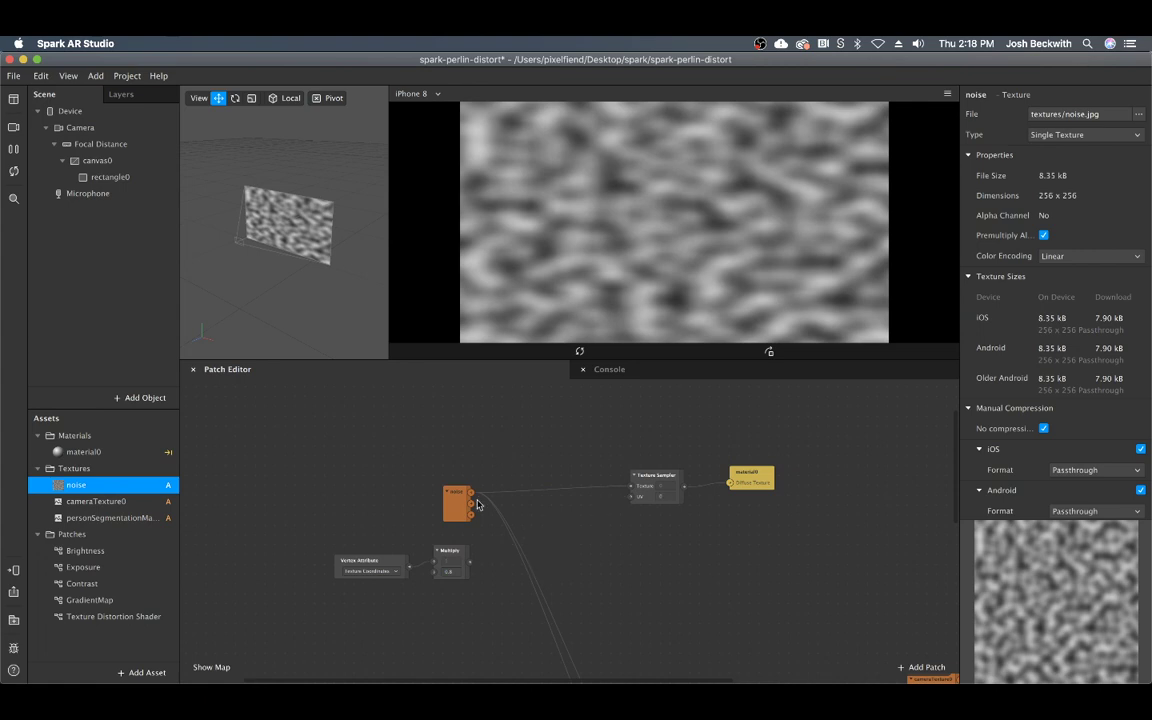
pyautogui.press('BackSpace')
# Step: Insert an Add patch between Multiply and the Texture Sampler's UV input, and set its second value to 0.4
pyautogui.rightClick(422, 508)
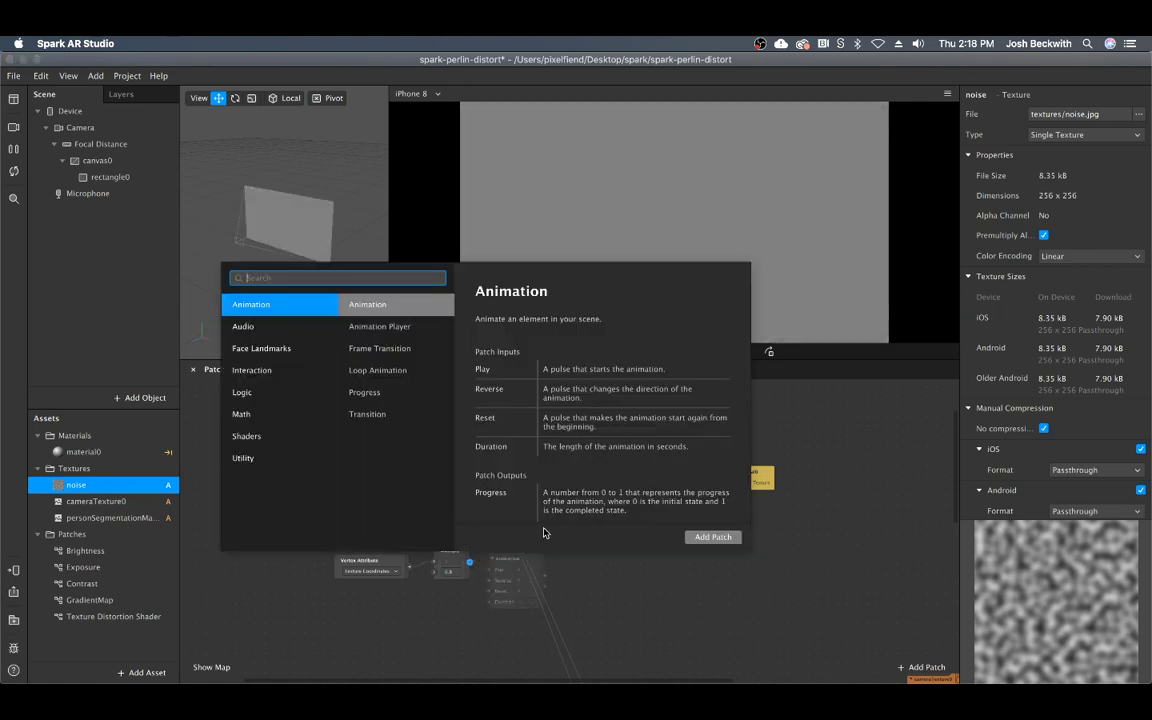
pyautogui.write('add')
pyautogui.press('Return')
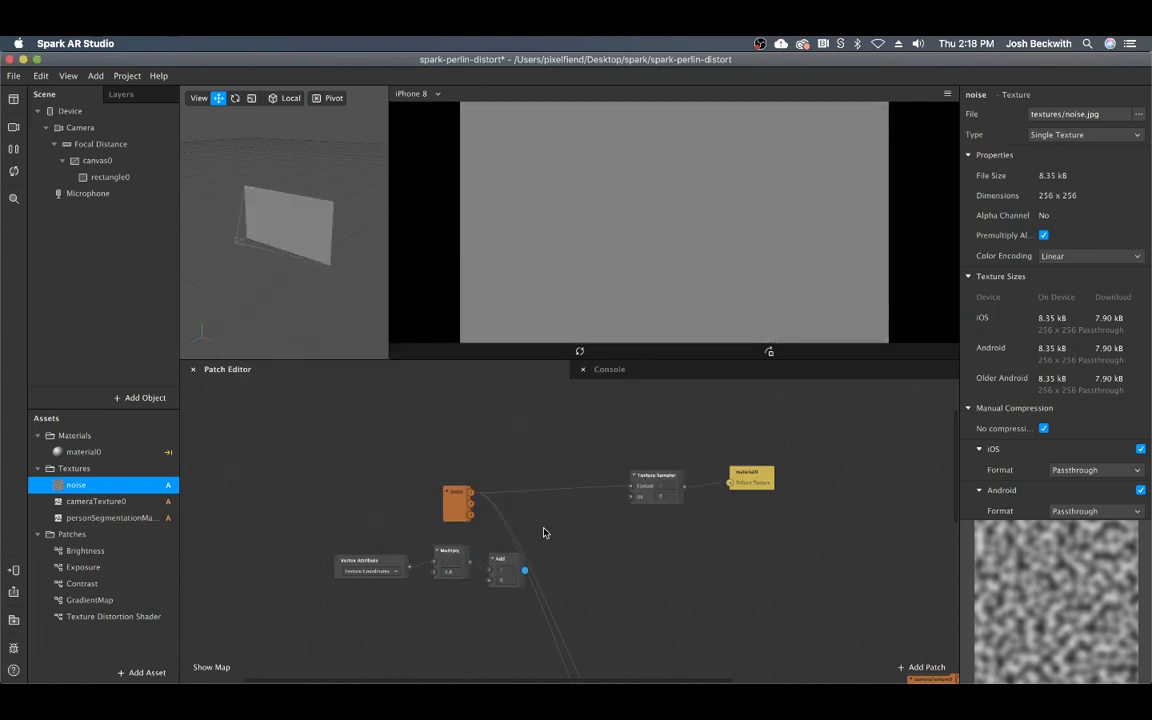
pyautogui.moveTo(513, 564); pyautogui.dragTo(636, 497)
pyautogui.click(548, 540)
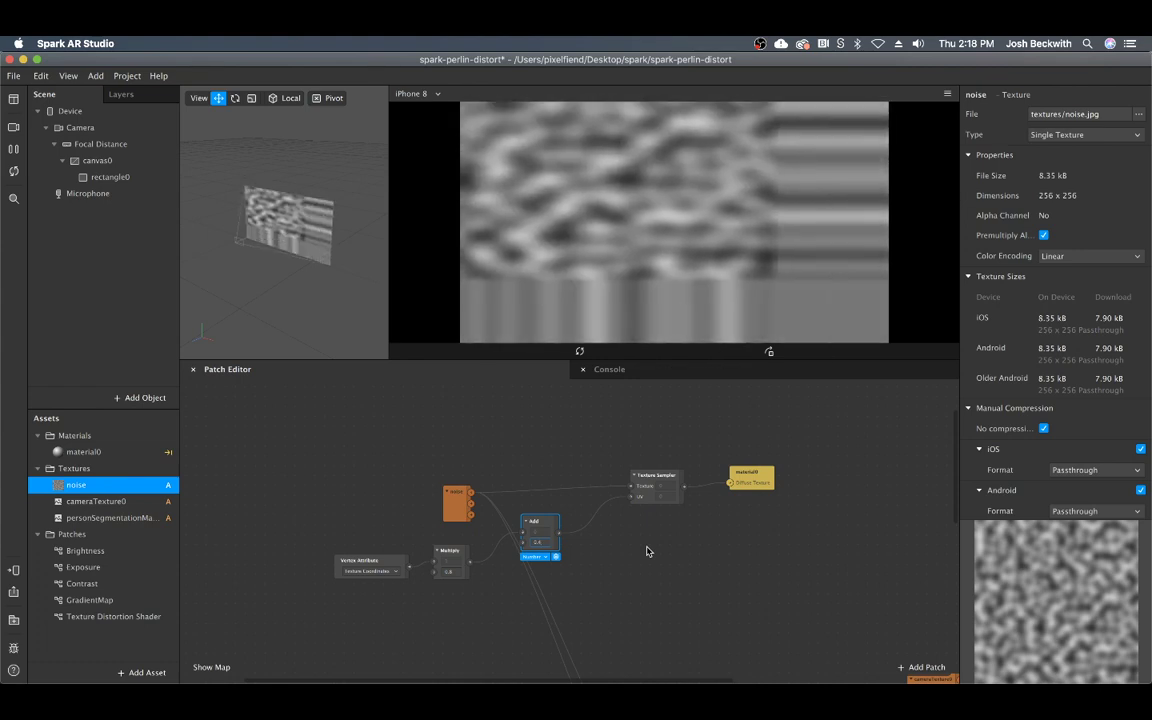
# Step: Change the Add patch's value type to Vector 2
pyautogui.click(535, 556)
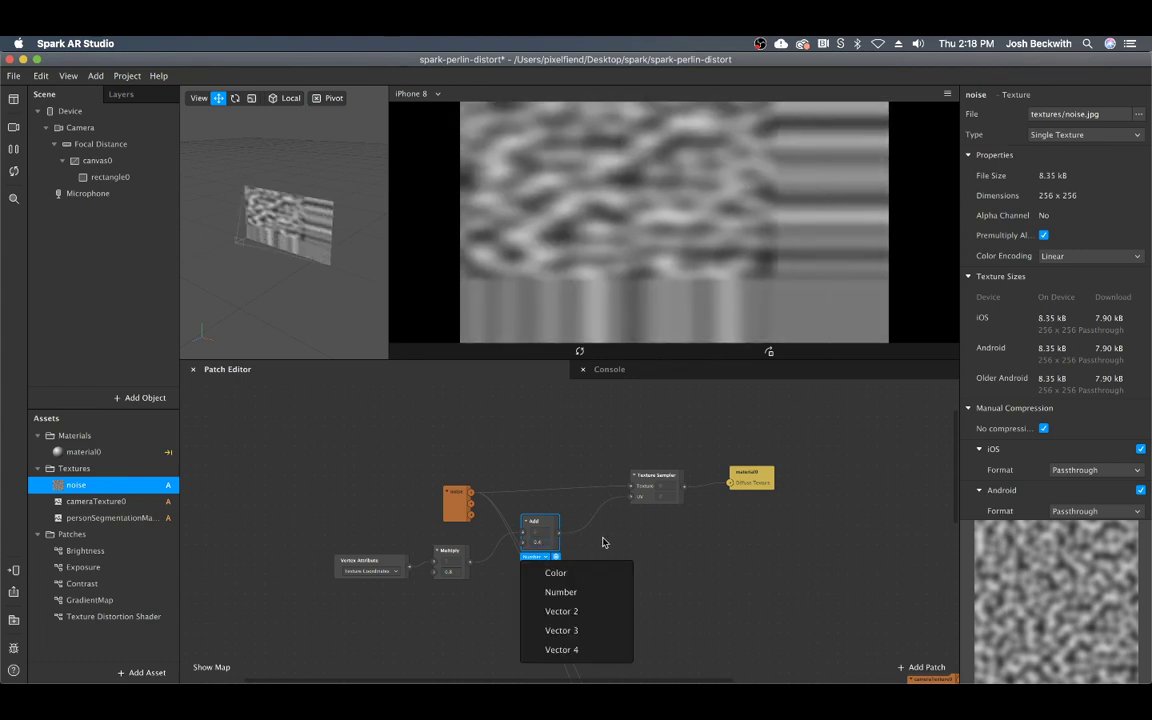
pyautogui.click(597, 533)
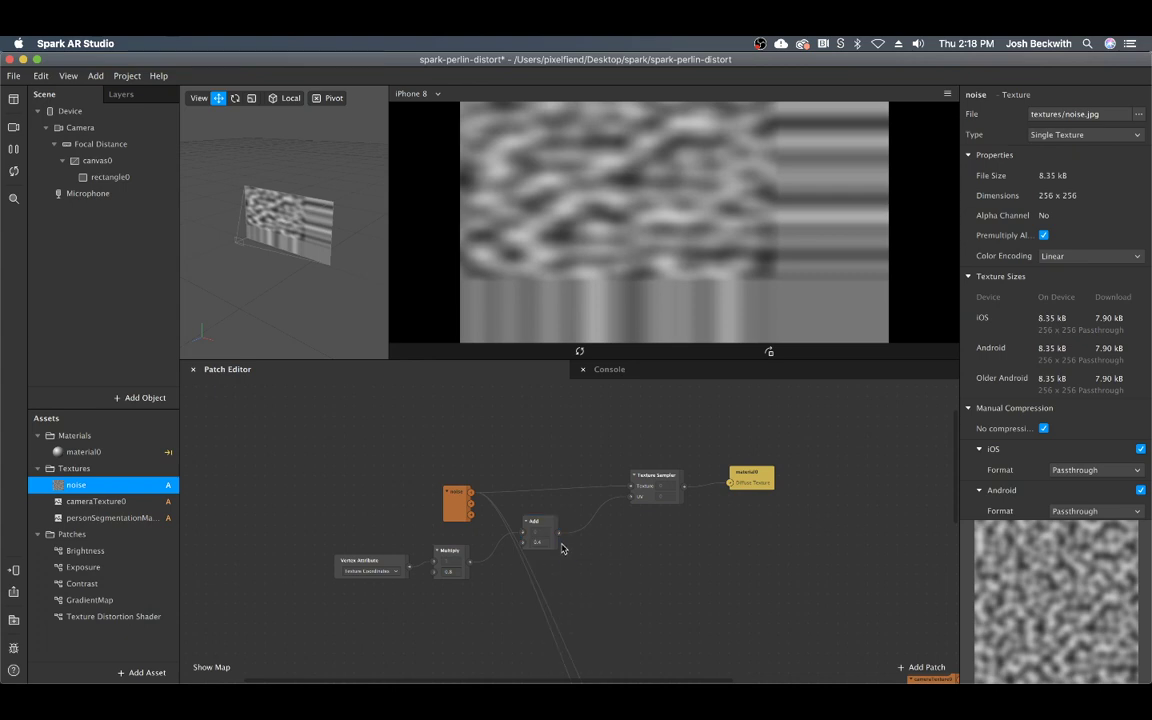
pyautogui.click(537, 546)
pyautogui.click(540, 557)
pyautogui.click(541, 556)
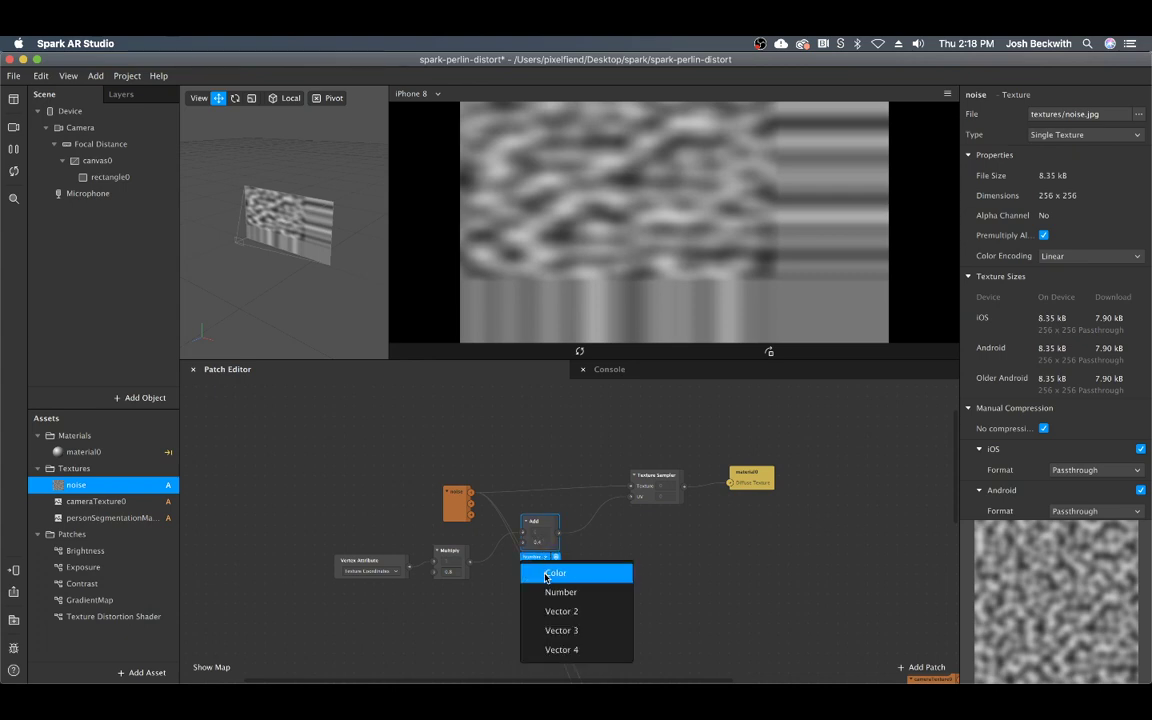
pyautogui.click(555, 612)
# Step: Set the Y component of the Add patch's second value to 0.5
pyautogui.click(563, 542)
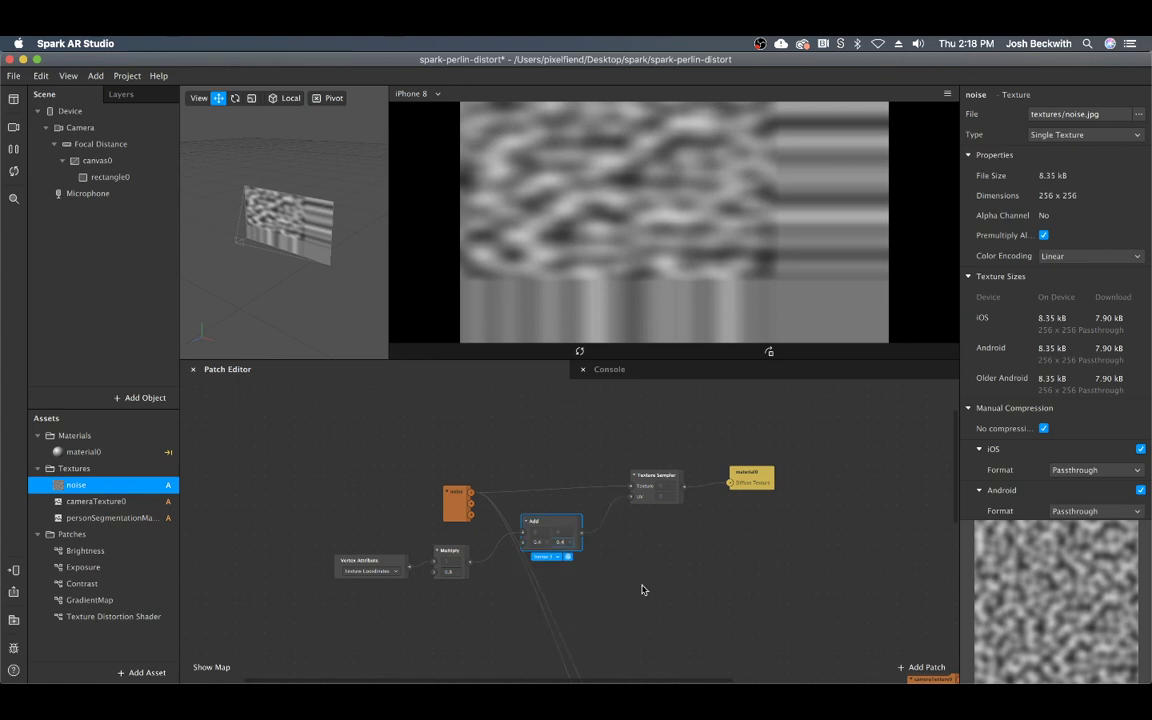
pyautogui.press('Up')
pyautogui.press('Up')
pyautogui.press('Up')
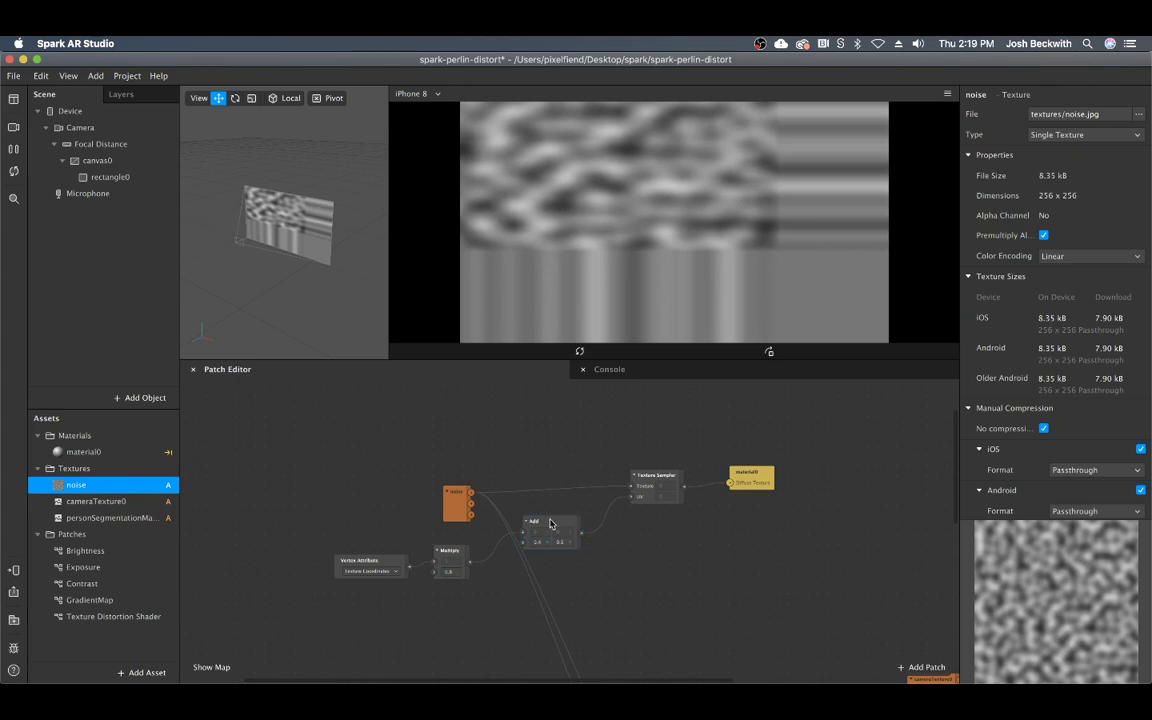
# Step: Move the Vertex Attribute, Multiply and Add patches away from the Texture Sampler to make room before its UV input
pyautogui.moveTo(551, 530); pyautogui.dragTo(581, 530)
pyautogui.moveTo(477, 537); pyautogui.dragTo(346, 576)
pyautogui.moveTo(441, 553); pyautogui.dragTo(401, 543)
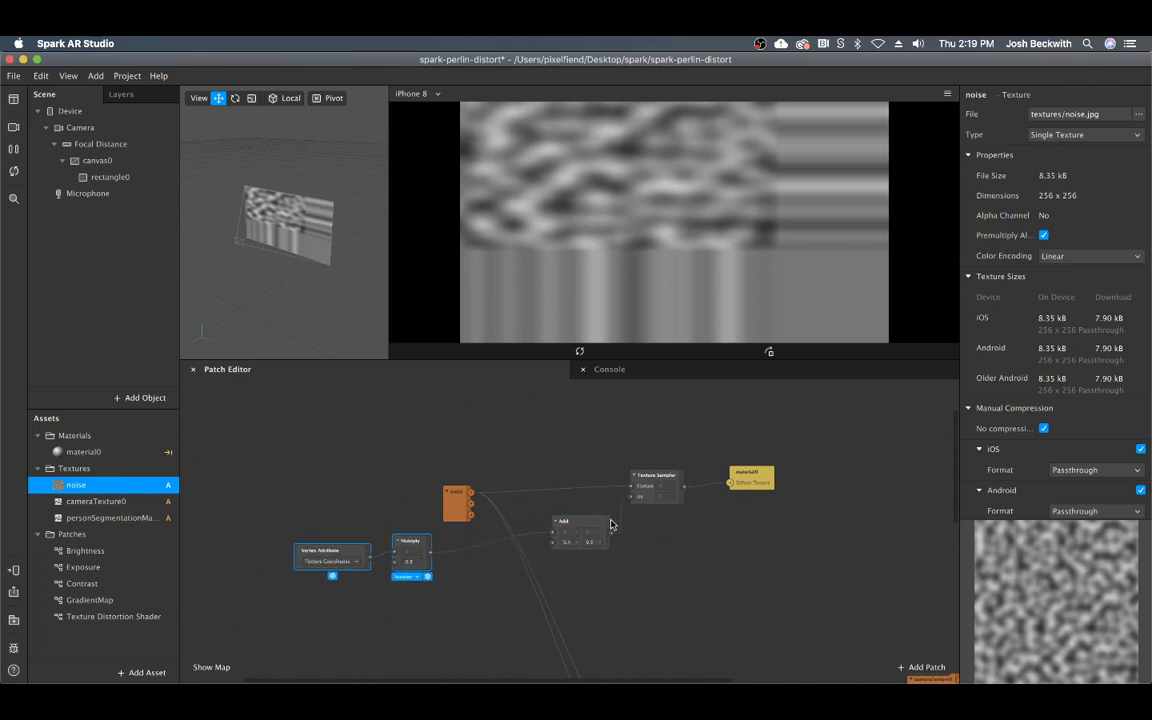
pyautogui.click(621, 584)
pyautogui.moveTo(581, 524); pyautogui.dragTo(511, 544)
# Step: Add a Modulo patch after the Add patch, place it near the Texture Sampler, and connect it to the UV input
pyautogui.rightClick(606, 569)
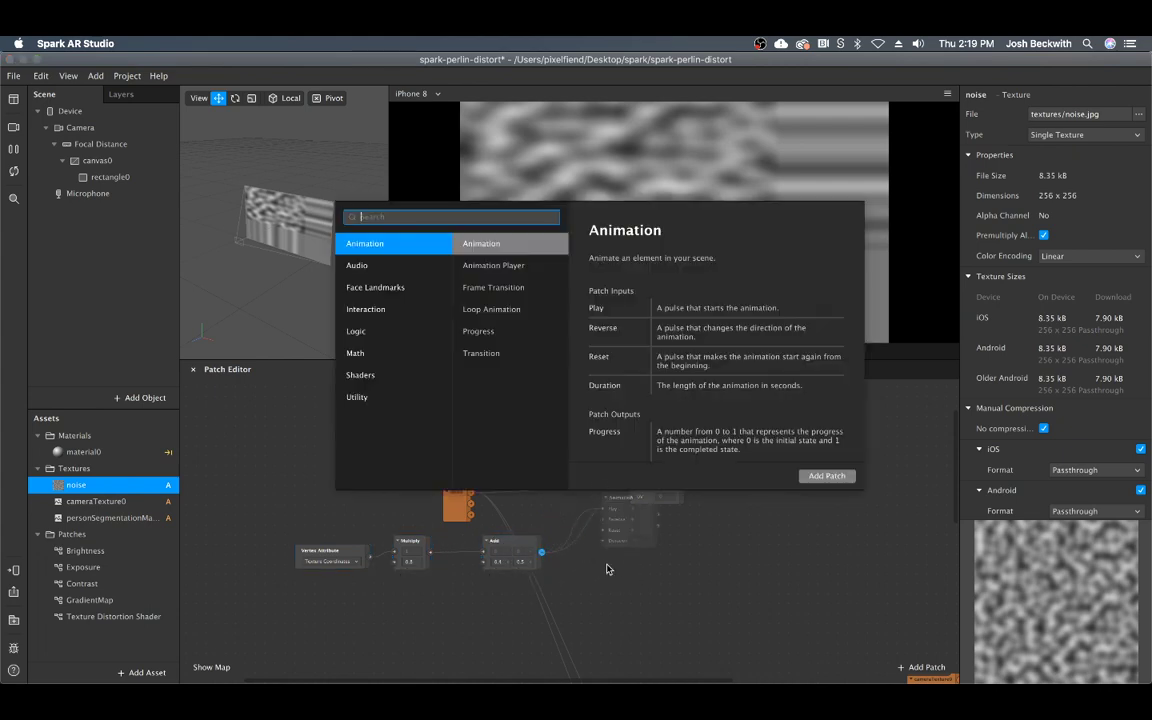
pyautogui.write('mo')
pyautogui.press('Return')
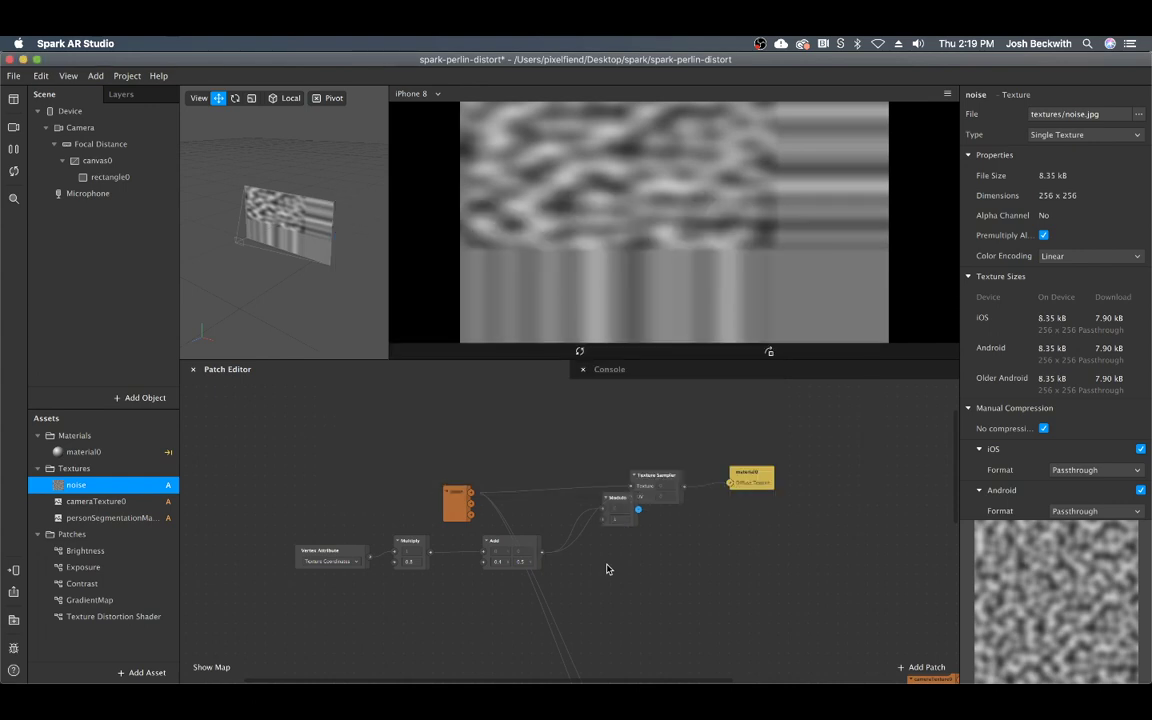
pyautogui.click(577, 532)
pyautogui.moveTo(577, 532); pyautogui.dragTo(631, 497)
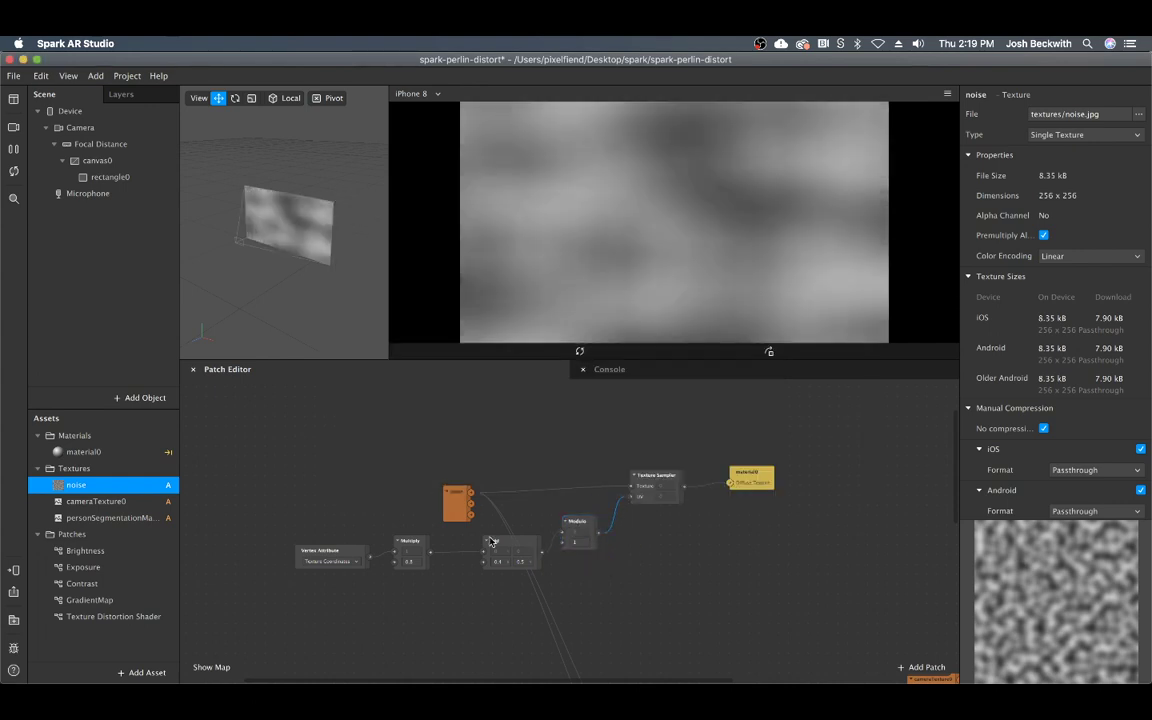
# Step: Move Vertex Attribute farther from Multiply and insert a Fragment Stage patch between them, connected to Multiply's first input
pyautogui.click(411, 563)
pyautogui.moveTo(349, 553); pyautogui.dragTo(302, 562)
pyautogui.write('fran')
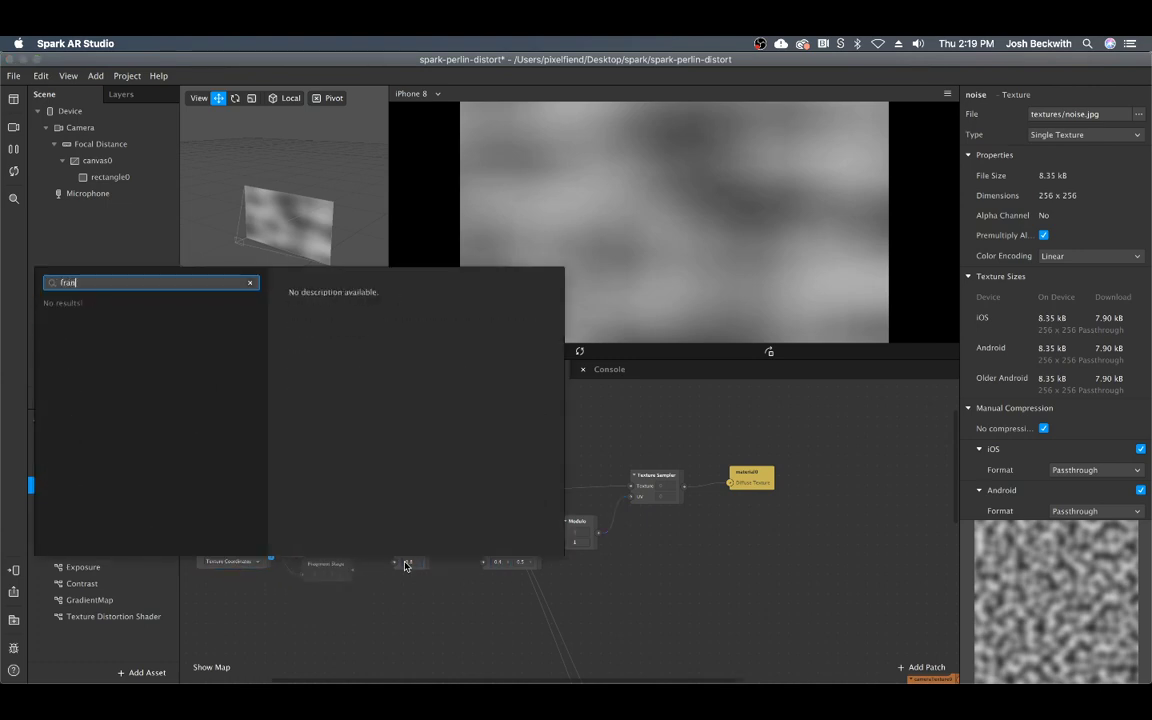
pyautogui.press('BackSpace')
pyautogui.write('g')
pyautogui.press('Return')
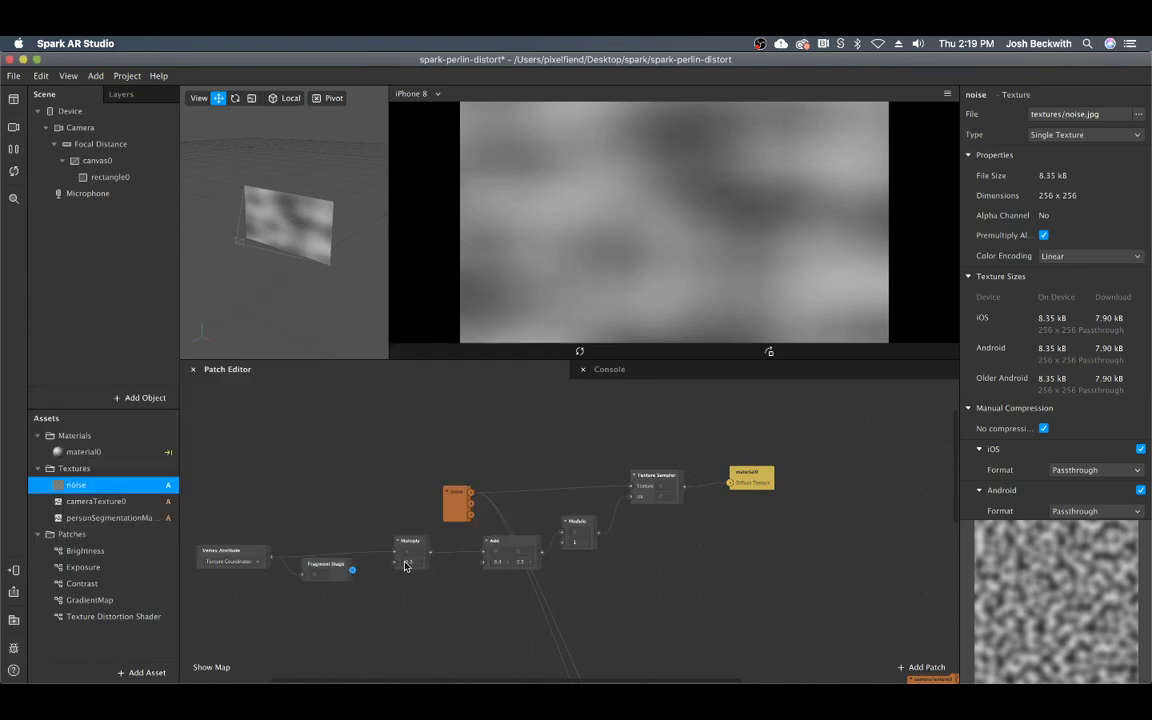
pyautogui.moveTo(352, 572); pyautogui.dragTo(396, 552)
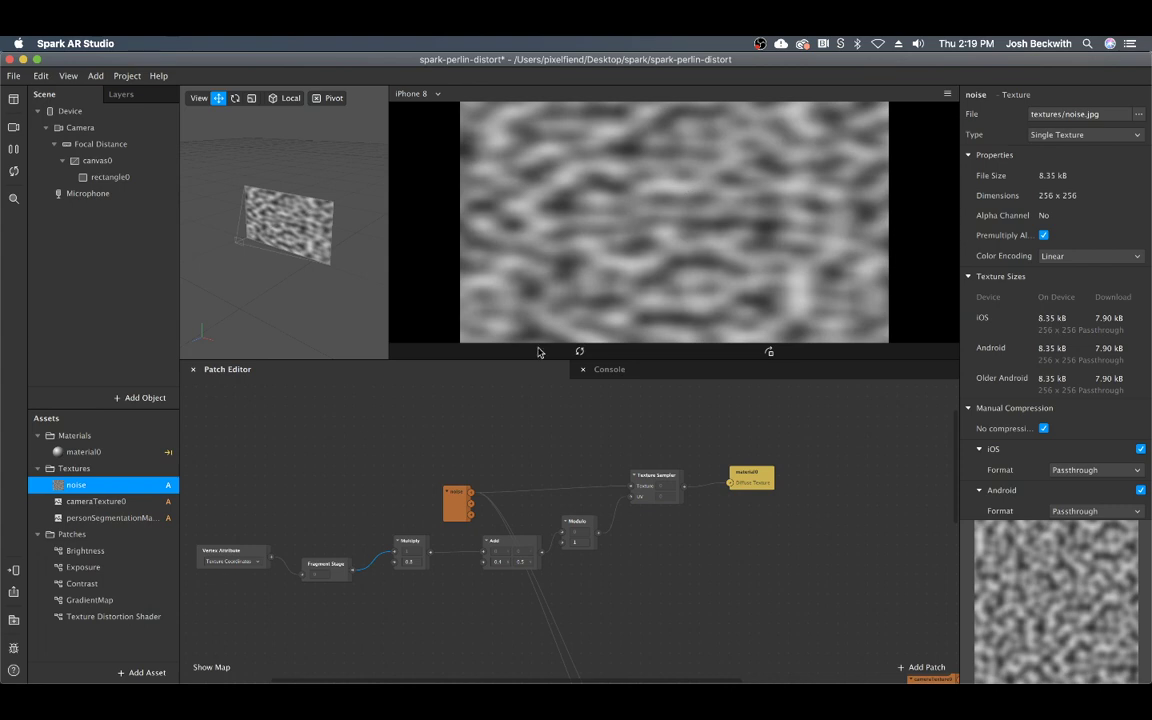
# Step: Line up the Fragment Stage and Vertex Attribute patches in a compact row with Multiply
pyautogui.moveTo(322, 562)
pyautogui.mouseDown()
pyautogui.moveTo(342, 540)
pyautogui.moveTo(335, 549)
pyautogui.mouseUp()
pyautogui.moveTo(244, 550); pyautogui.dragTo(273, 551)
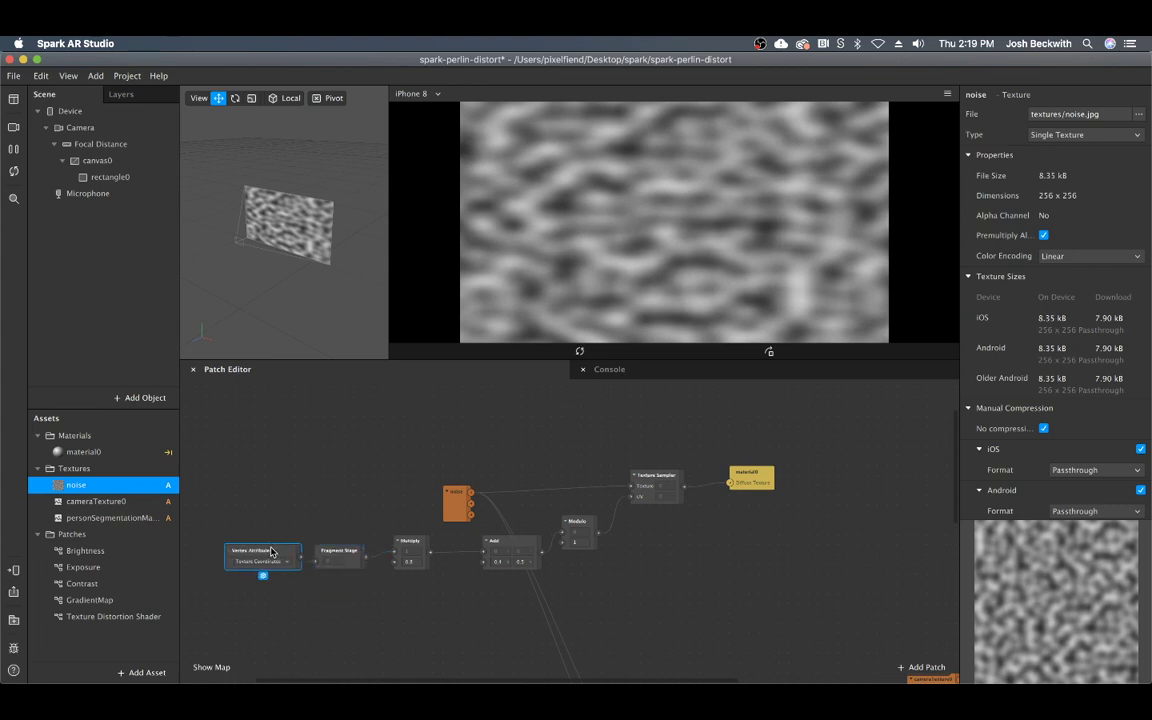
pyautogui.click(340, 552)
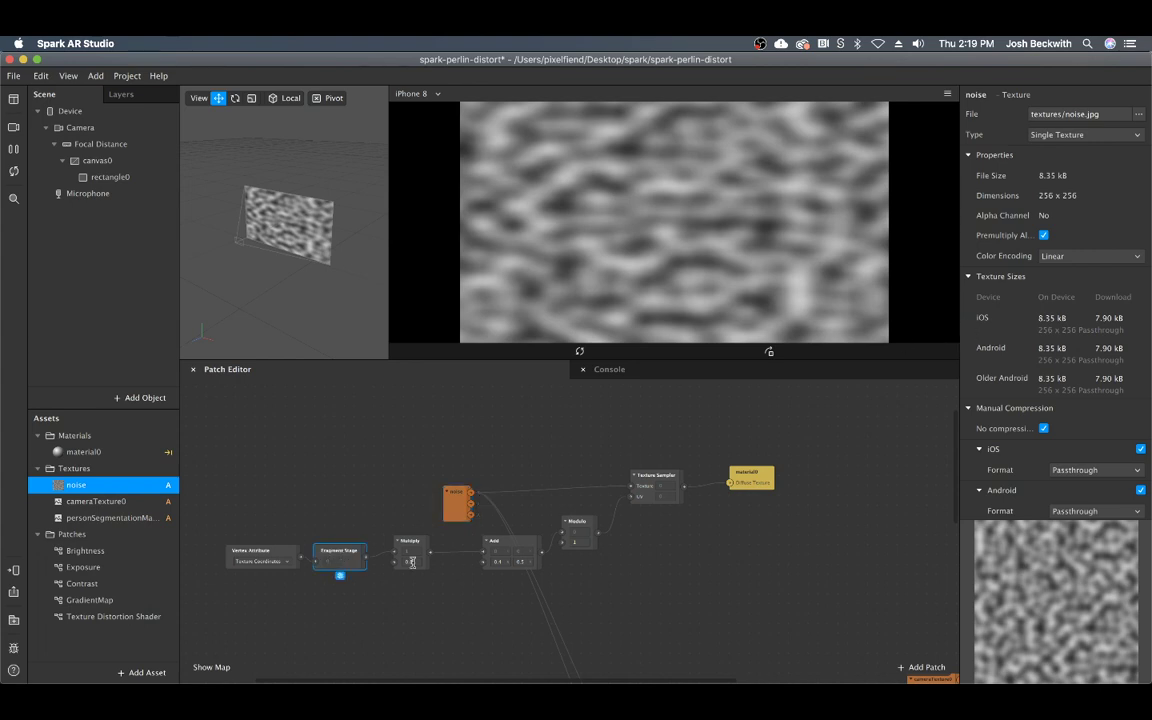
# Step: Raise the Multiply patch's second value to 2 to tile the noise more densely
pyautogui.press('Up')
pyautogui.press('Up')
pyautogui.press('Up')
pyautogui.press('Up')
pyautogui.press('Up')
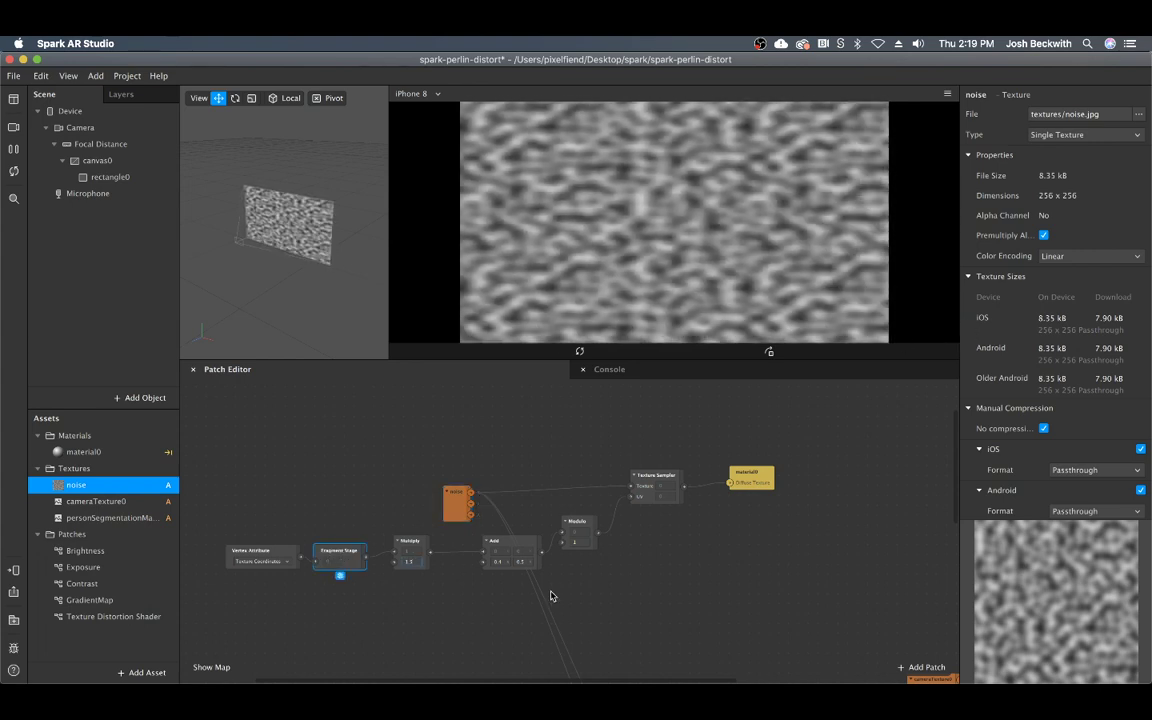
pyautogui.press('Up')
pyautogui.press('Up')
pyautogui.press('Up')
pyautogui.press('Up')
pyautogui.press('Up')
pyautogui.press('Up')
pyautogui.press('Up')
pyautogui.press('Up')
pyautogui.press('Up')
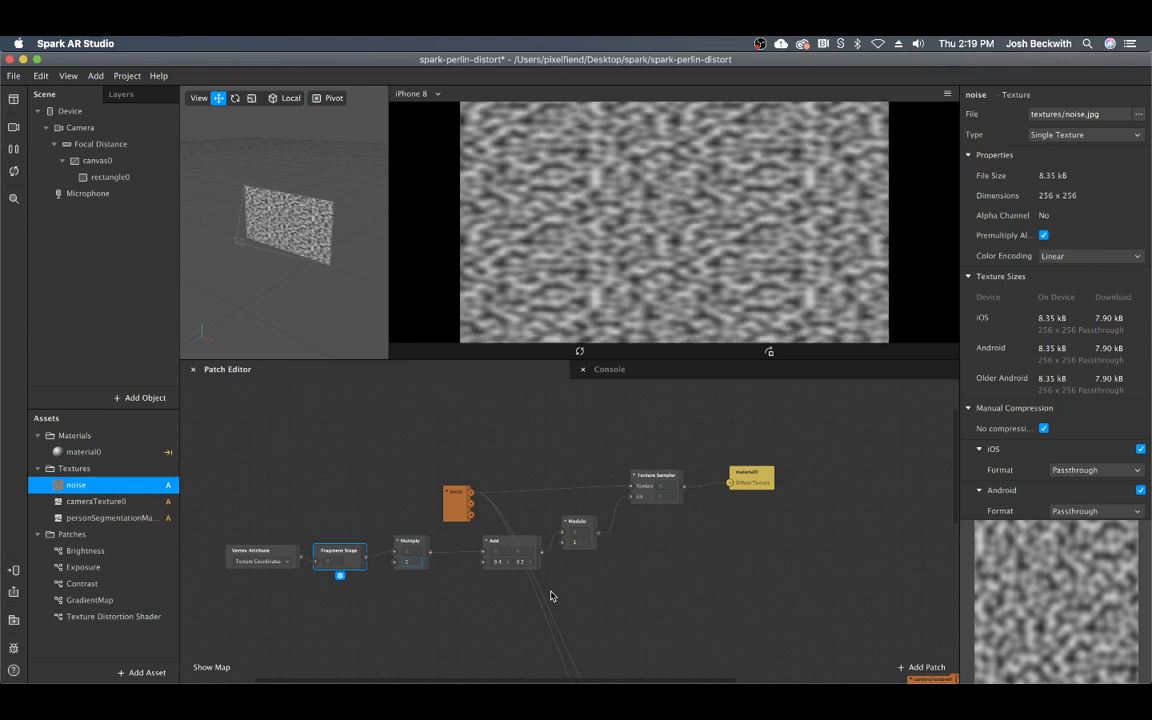
pyautogui.press('Up')
pyautogui.press('Up')
pyautogui.press('Up')
pyautogui.press('Up')
pyautogui.press('Down')
pyautogui.press('Down')
# Step: Move the noise texture patch higher above the chain and shift the Add patch slightly closer to Multiply
pyautogui.moveTo(531, 567); pyautogui.dragTo(531, 567)
pyautogui.scroll(-5, 720, 401)
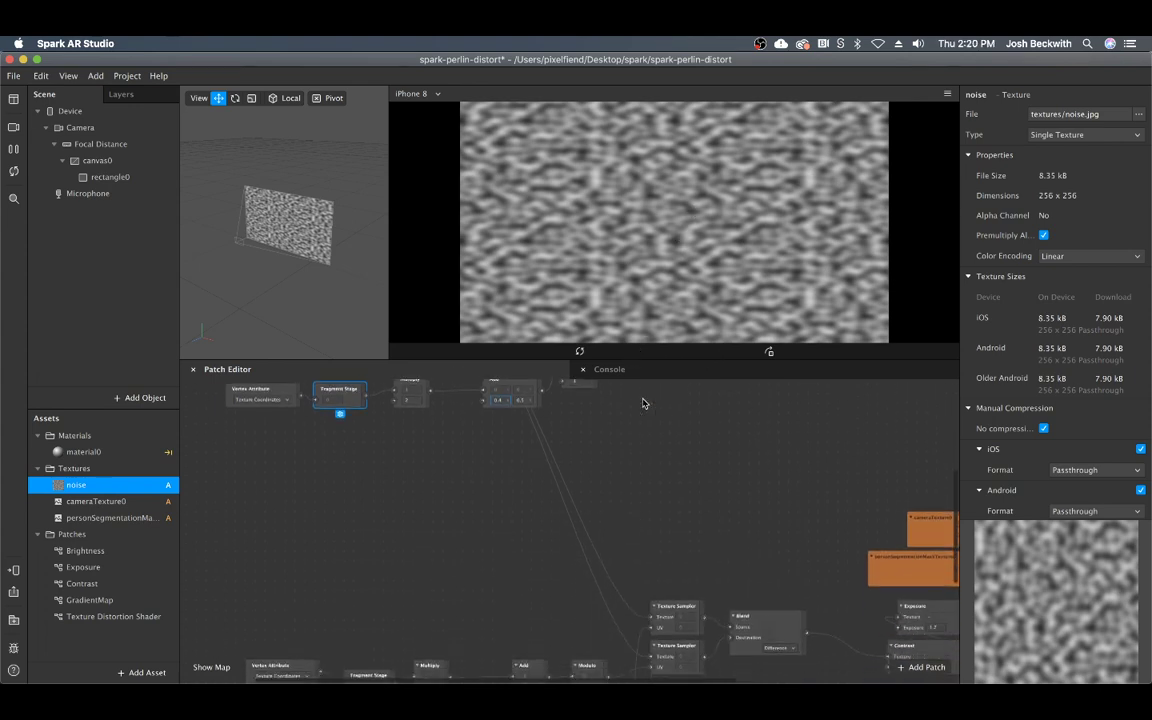
pyautogui.scroll(5, 643, 401)
pyautogui.scroll(1, 632, 430)
pyautogui.moveTo(452, 509); pyautogui.dragTo(472, 459)
pyautogui.click(500, 553)
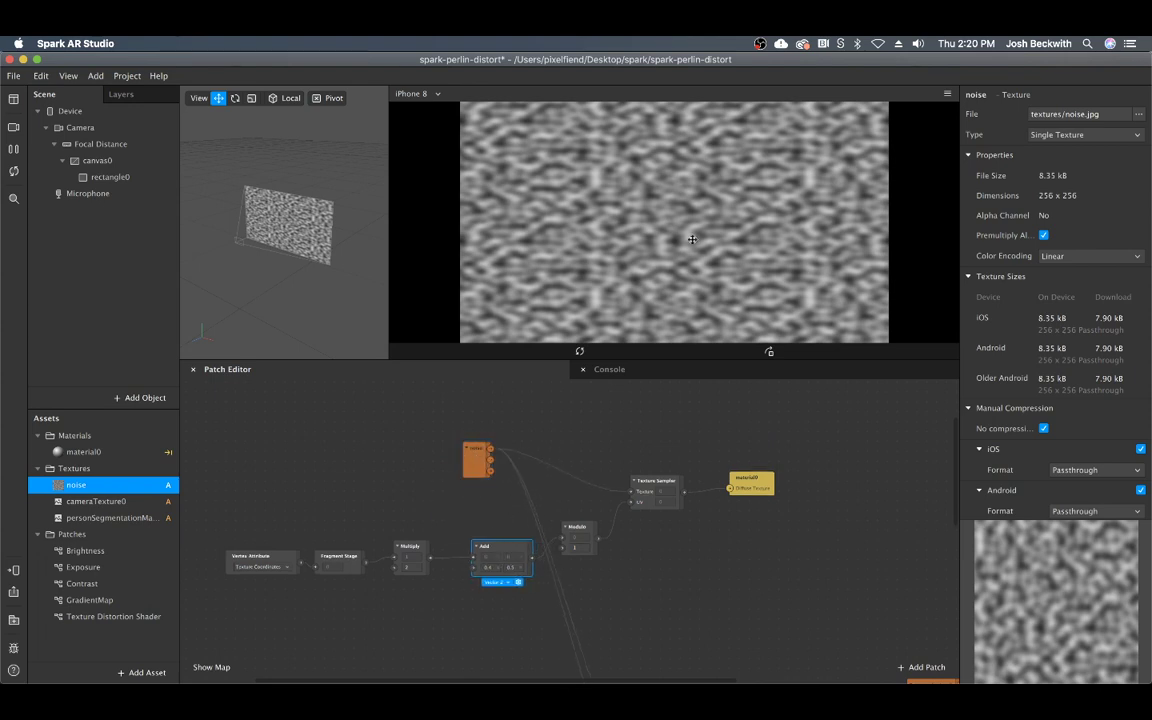
# Step: Look over the original network's paired Texture Samplers, Blend, Exposure and Contrast patches and compare them with the rebuilt chain
pyautogui.scroll(-8, 749, 552)
pyautogui.scroll(5, 749, 552)
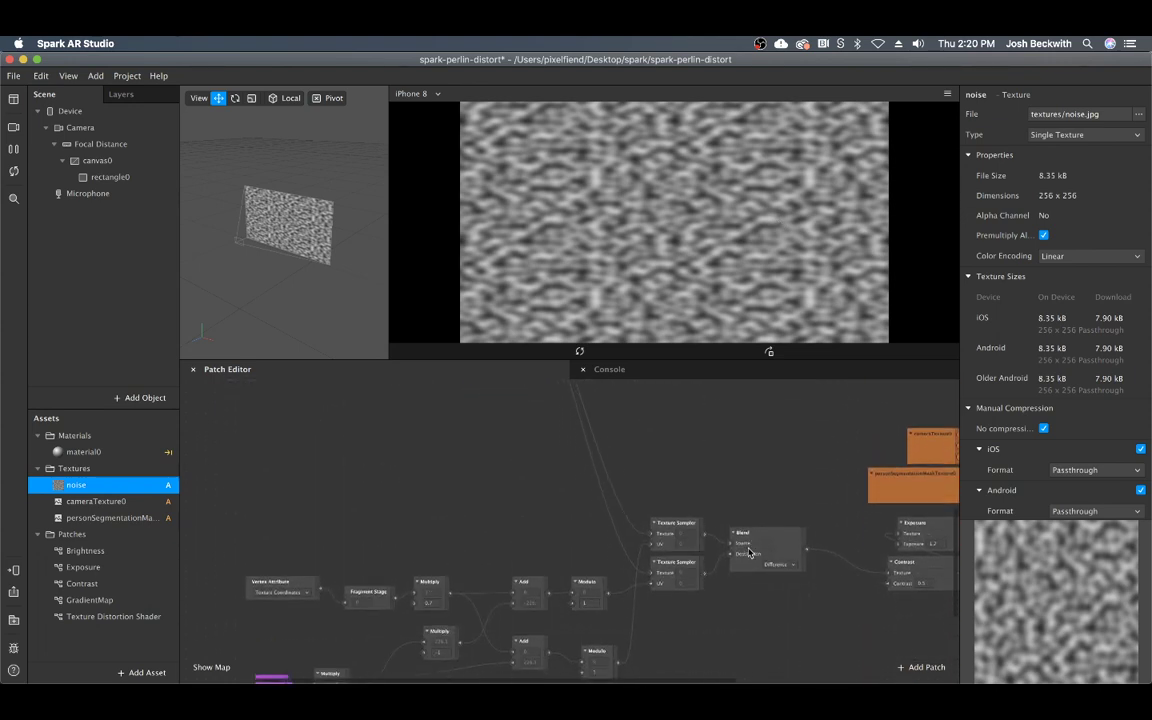
pyautogui.hscroll(3, 749, 557)
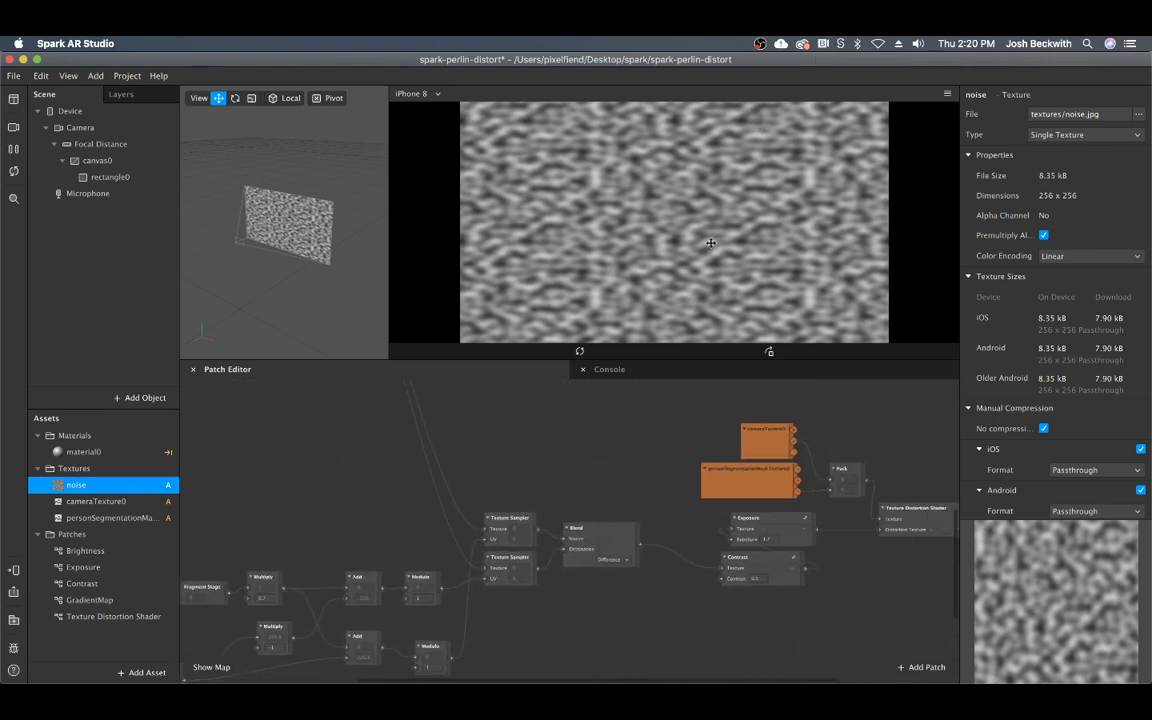
pyautogui.scroll(-1, 505, 523)
pyautogui.scroll(5, 505, 523)
pyautogui.hscroll(-4, 505, 523)
pyautogui.scroll(3, 478, 552)
pyautogui.scroll(-6, 458, 568)
# Step: Add a Runtime patch and place it below the Fragment Stage and Multiply patches of the rebuilt chain
pyautogui.doubleClick(265, 510)
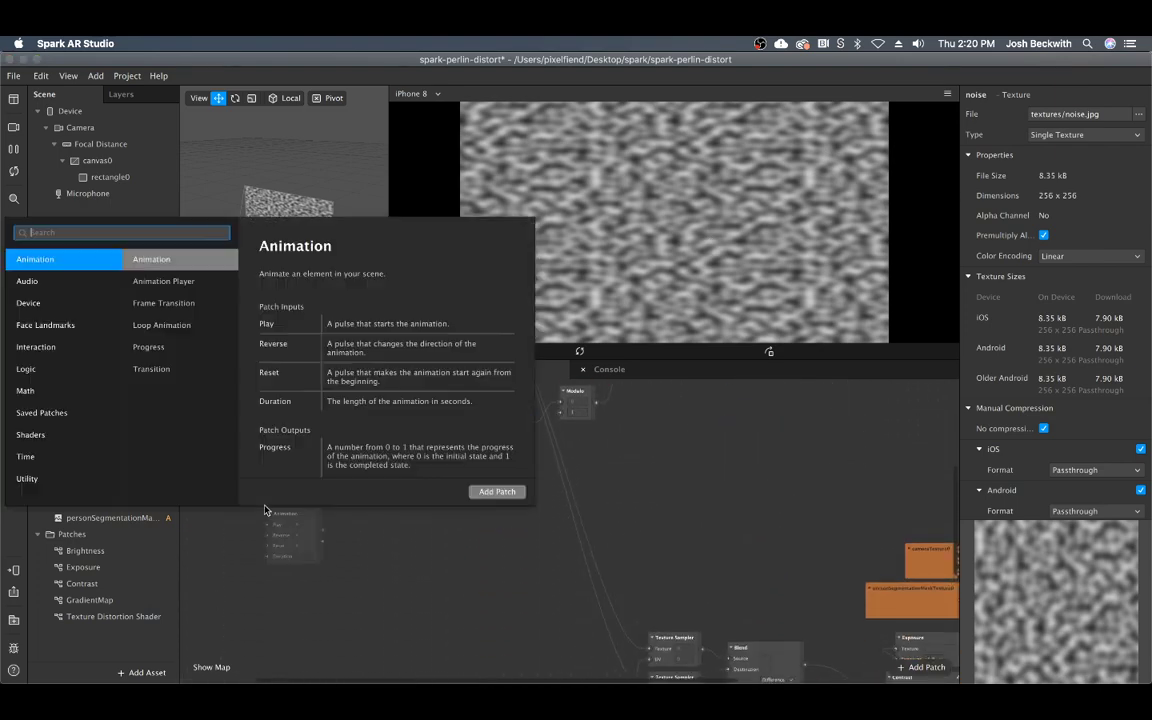
pyautogui.write('run')
pyautogui.press('Return')
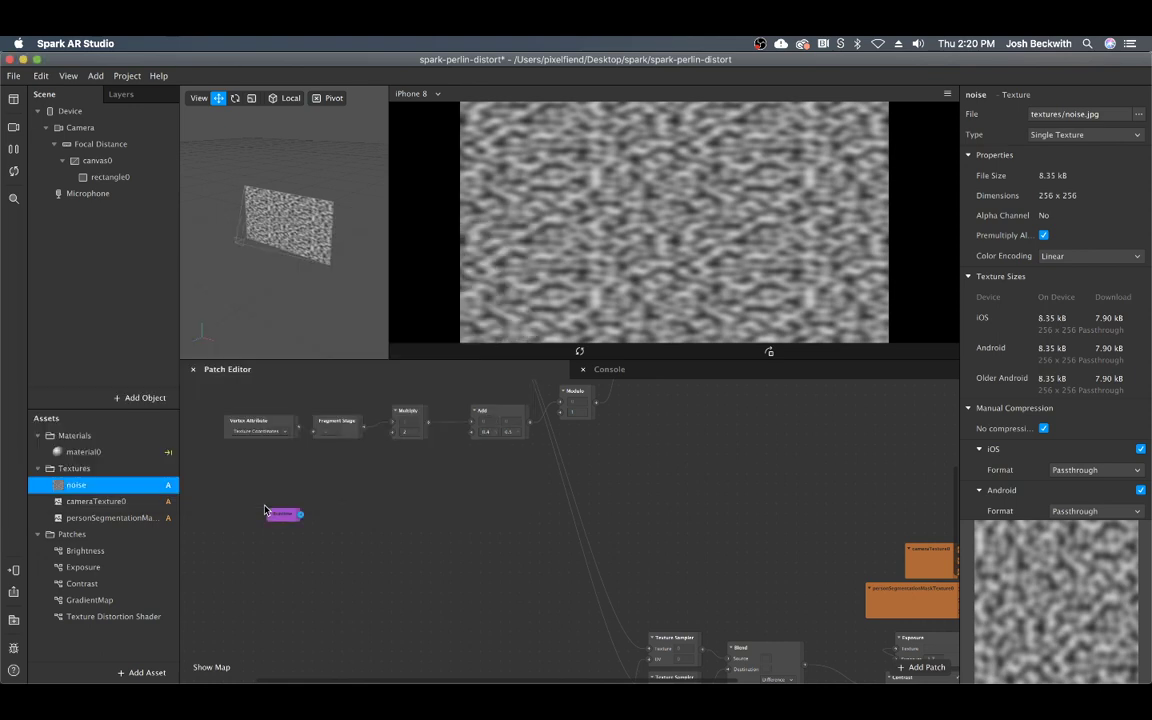
pyautogui.moveTo(275, 515); pyautogui.dragTo(370, 481)
pyautogui.scroll(4, 496, 622)
pyautogui.scroll(-6, 496, 622)
pyautogui.scroll(3, 497, 626)
pyautogui.scroll(4, 495, 620)
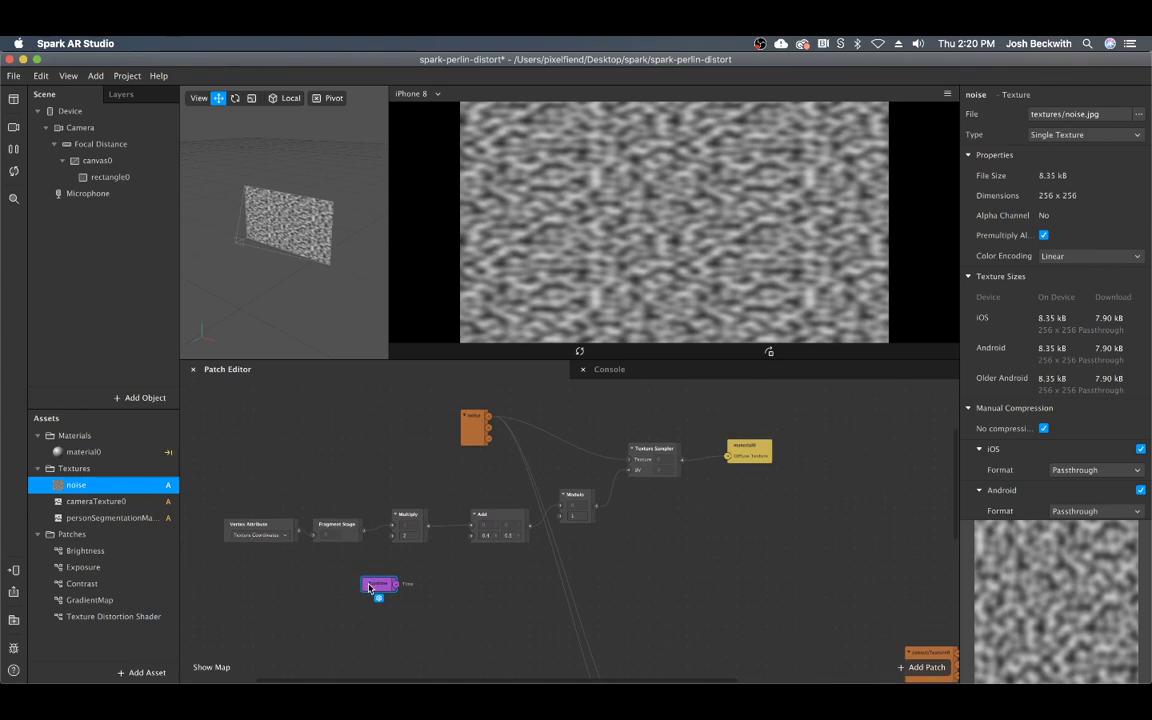
pyautogui.moveTo(370, 588)
pyautogui.mouseDown()
pyautogui.moveTo(325, 598)
pyautogui.moveTo(376, 601)
pyautogui.mouseUp()
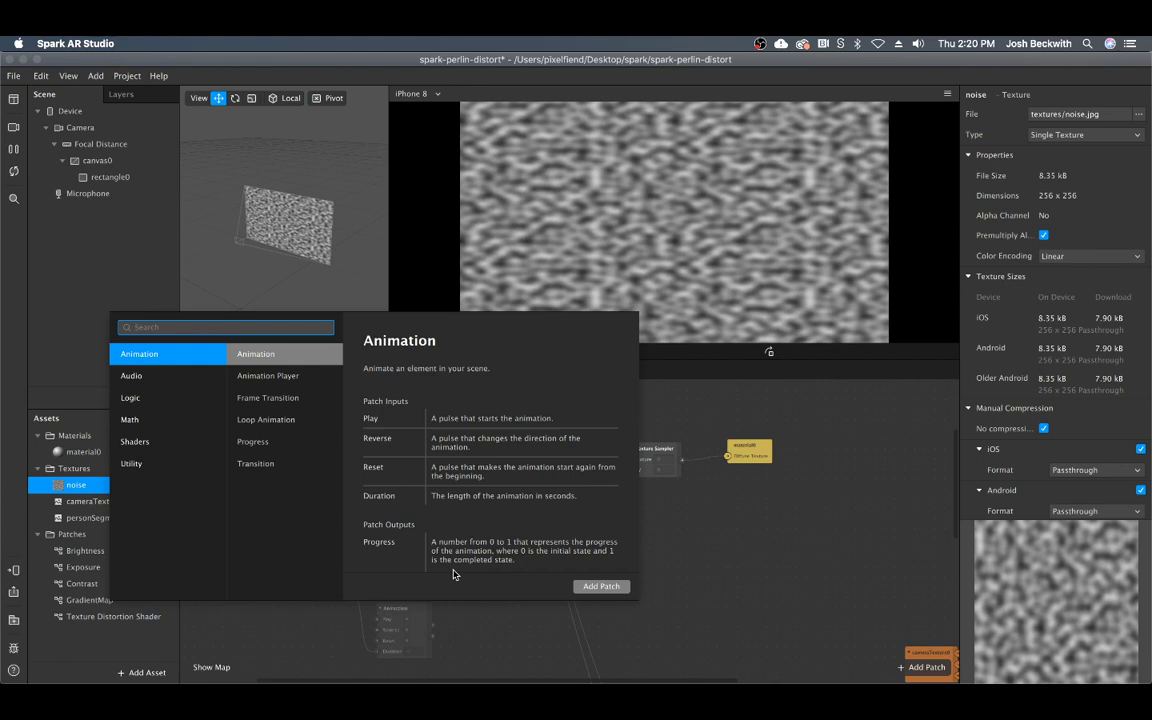
# Step: Add a Multiply patch fed by the Runtime output and align it beside the Runtime patch
pyautogui.write('mul')
pyautogui.press('Return')
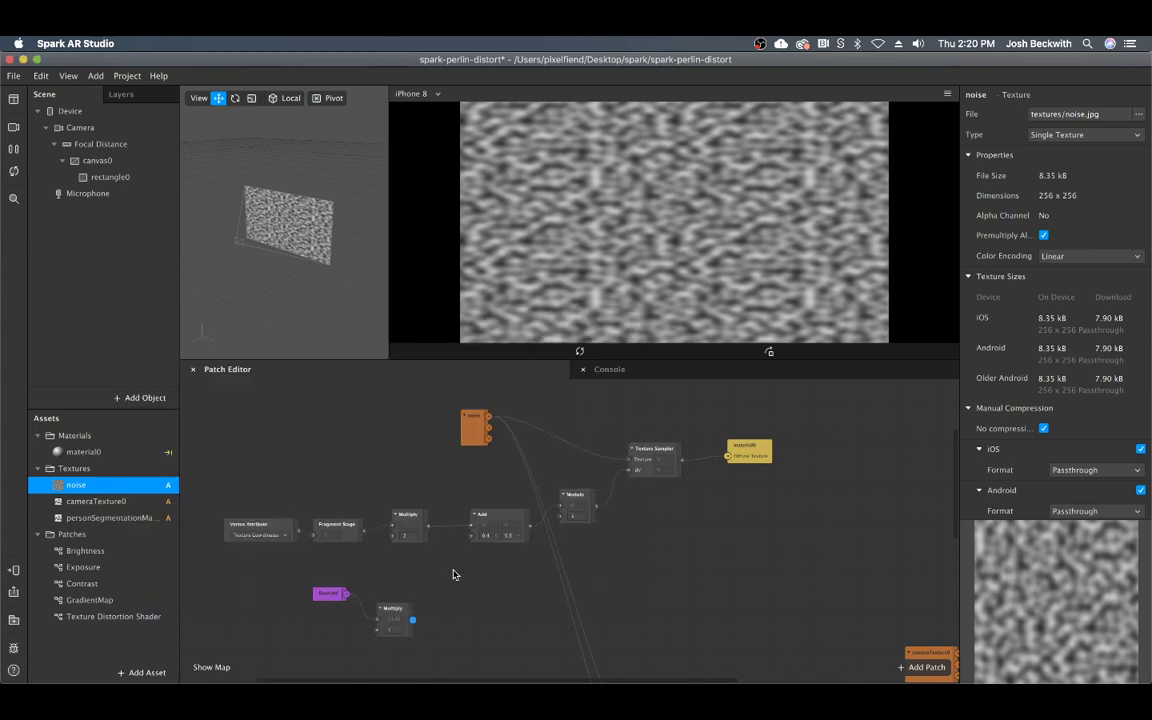
pyautogui.moveTo(395, 609); pyautogui.dragTo(400, 593)
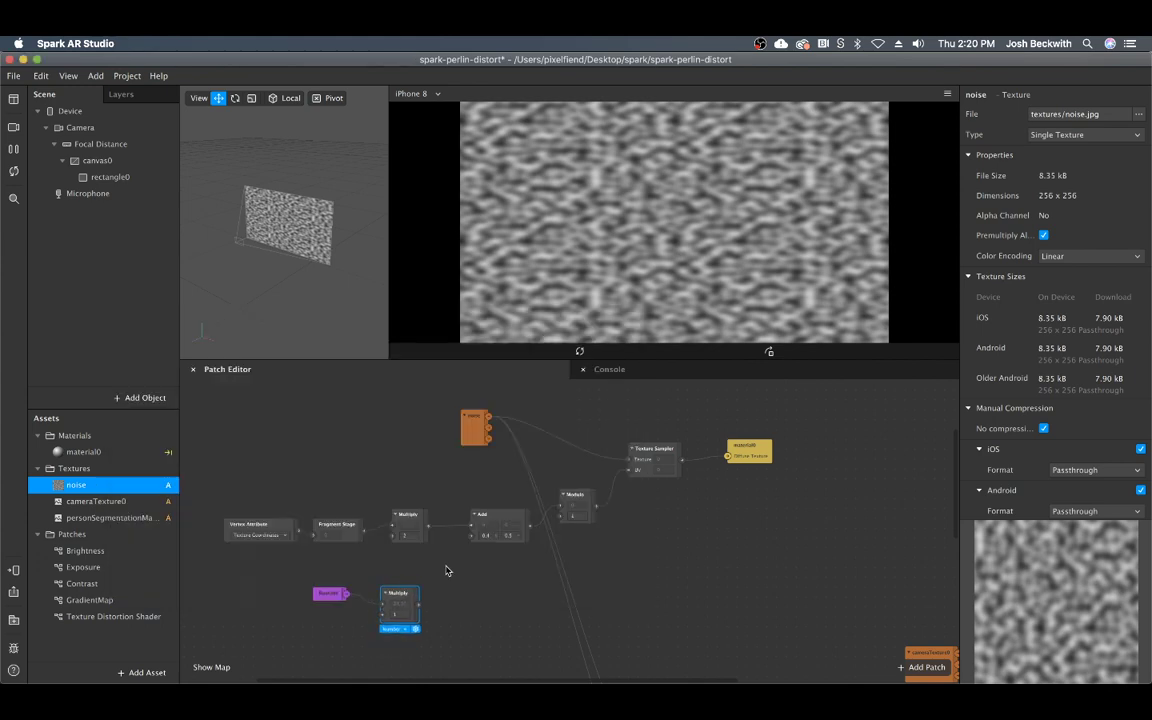
# Step: Switch the Add patch's type to Number, feed its second input from the Runtime Multiply patch, and move it nearer to Modulo
pyautogui.click(514, 527)
pyautogui.click(498, 550)
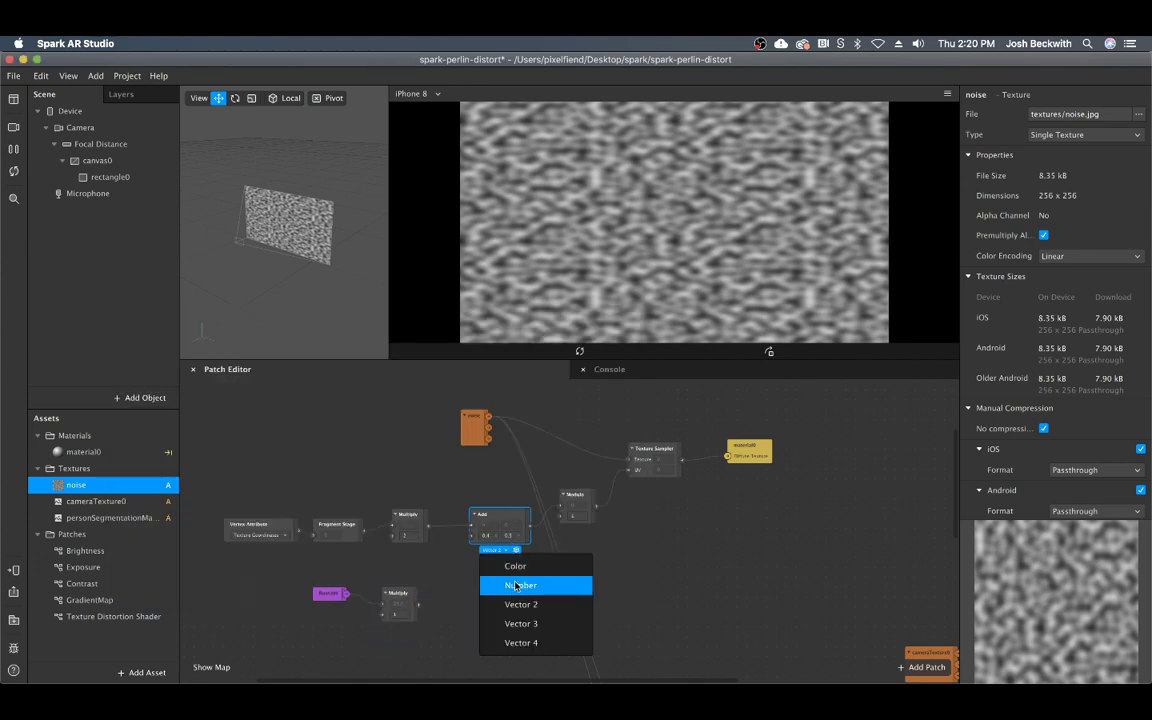
pyautogui.click(522, 583)
pyautogui.moveTo(493, 520); pyautogui.dragTo(502, 520)
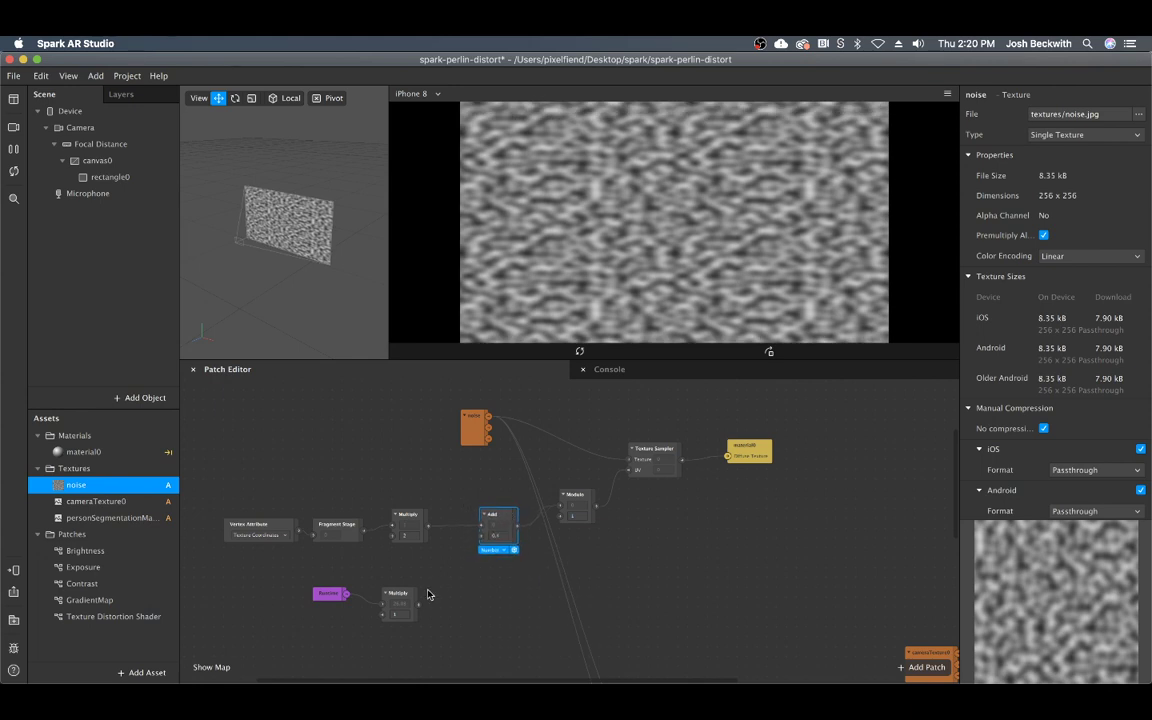
pyautogui.moveTo(421, 605); pyautogui.dragTo(484, 535)
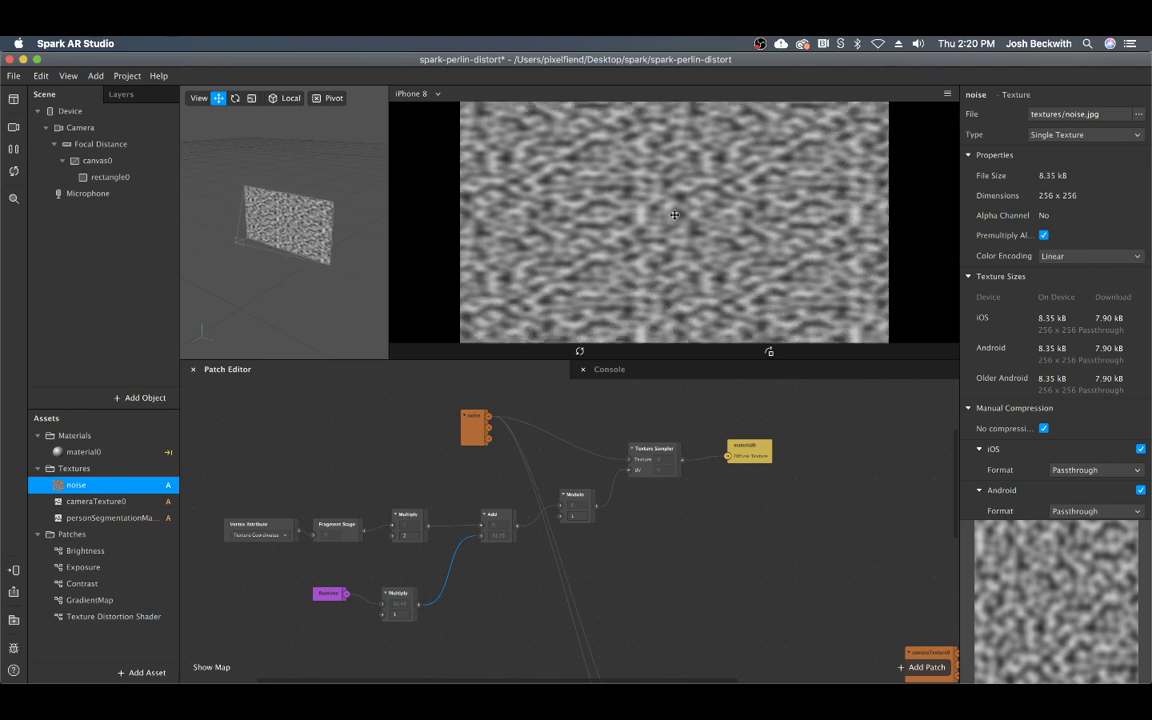
pyautogui.moveTo(495, 515); pyautogui.dragTo(516, 497)
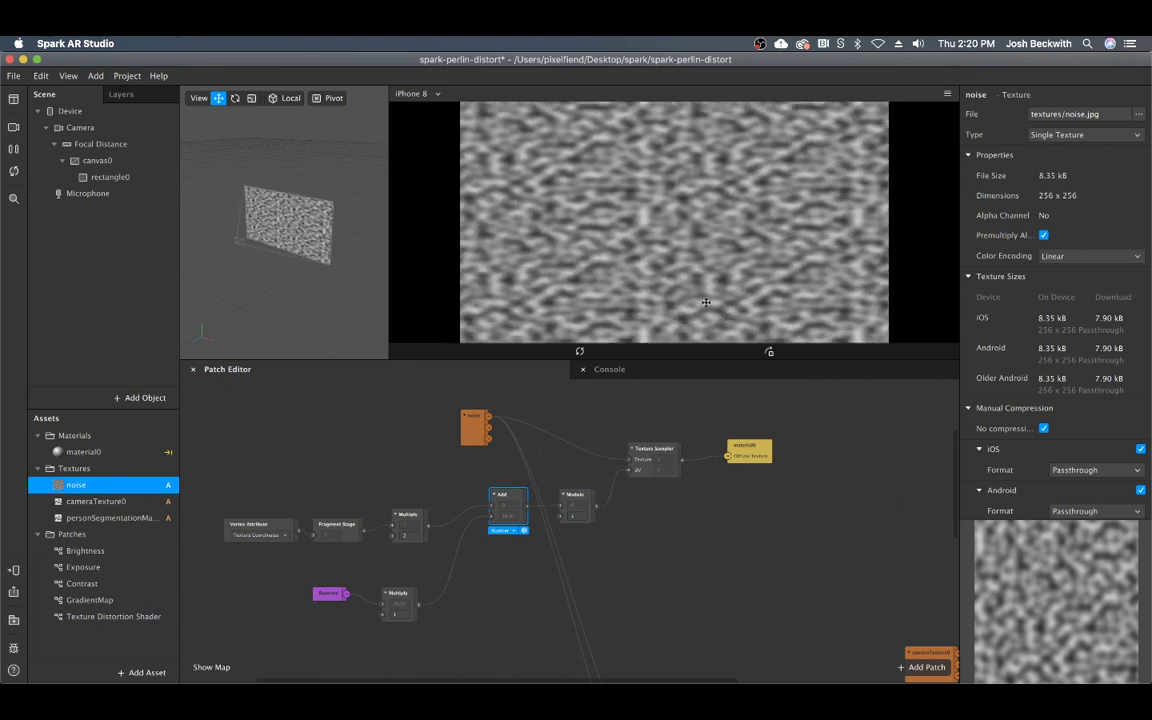
# Step: Set the Runtime Multiply patch's second value to 0.1 and arrange it with Runtime just beneath the main chain
pyautogui.moveTo(398, 594); pyautogui.dragTo(436, 566)
pyautogui.click(330, 594)
pyautogui.moveTo(334, 598); pyautogui.dragTo(366, 587)
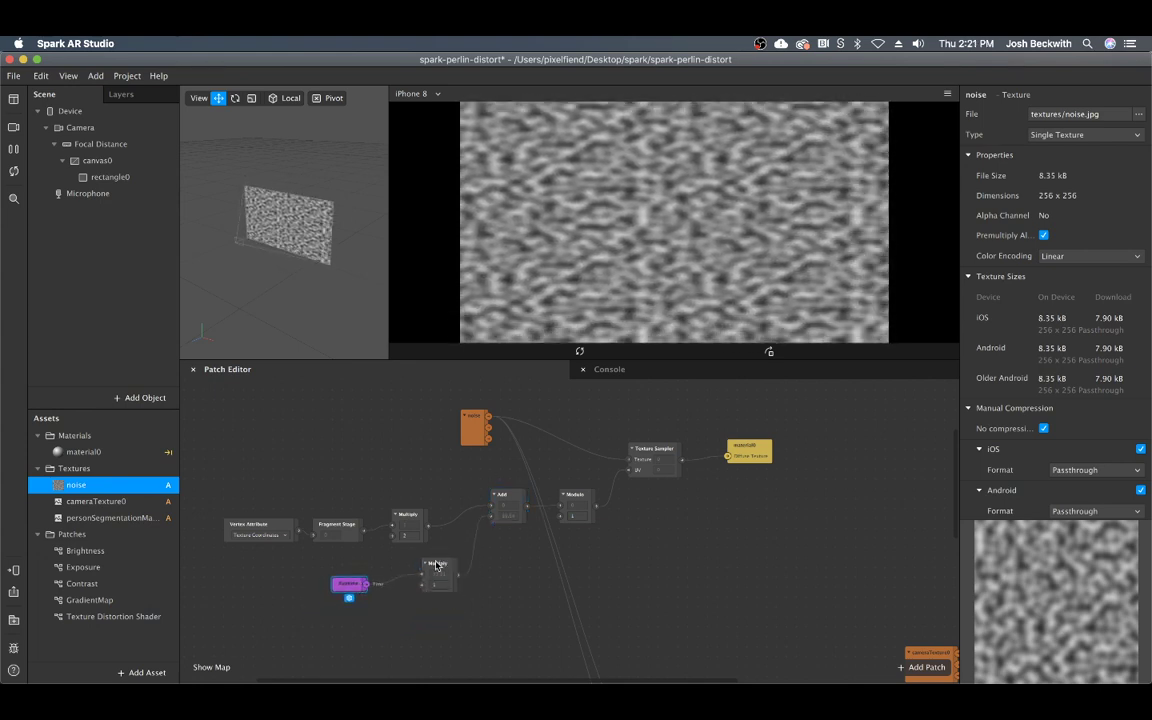
pyautogui.moveTo(440, 573); pyautogui.dragTo(418, 582)
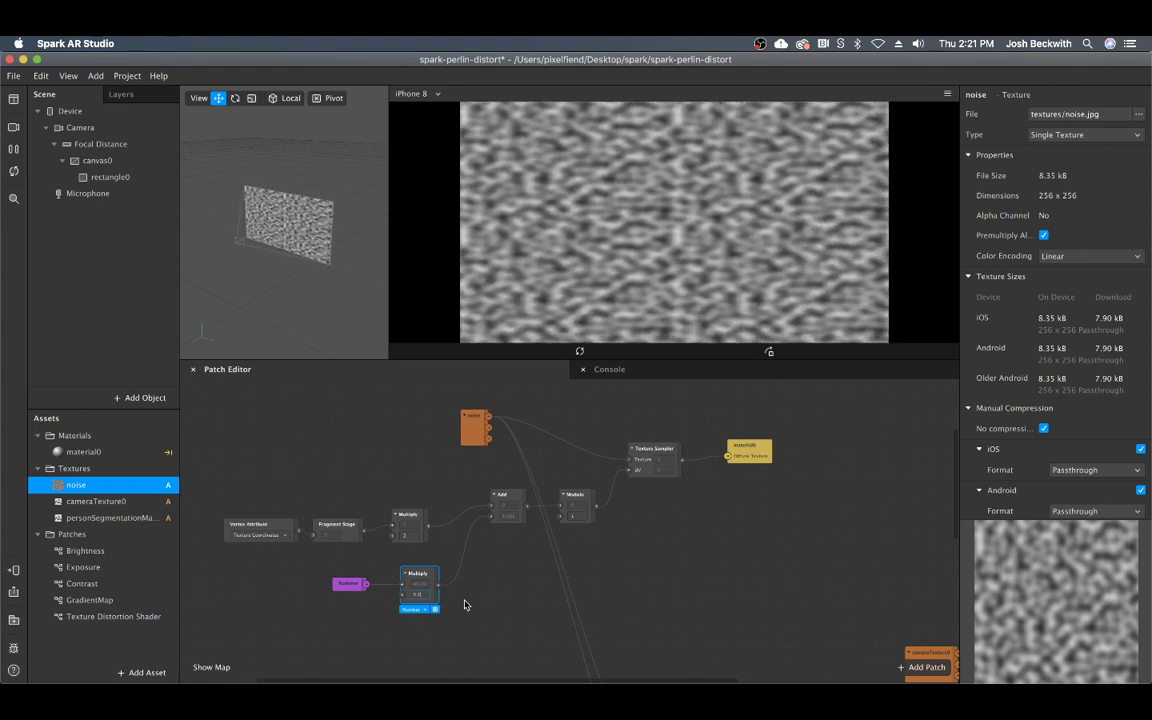
pyautogui.moveTo(418, 575); pyautogui.dragTo(408, 576)
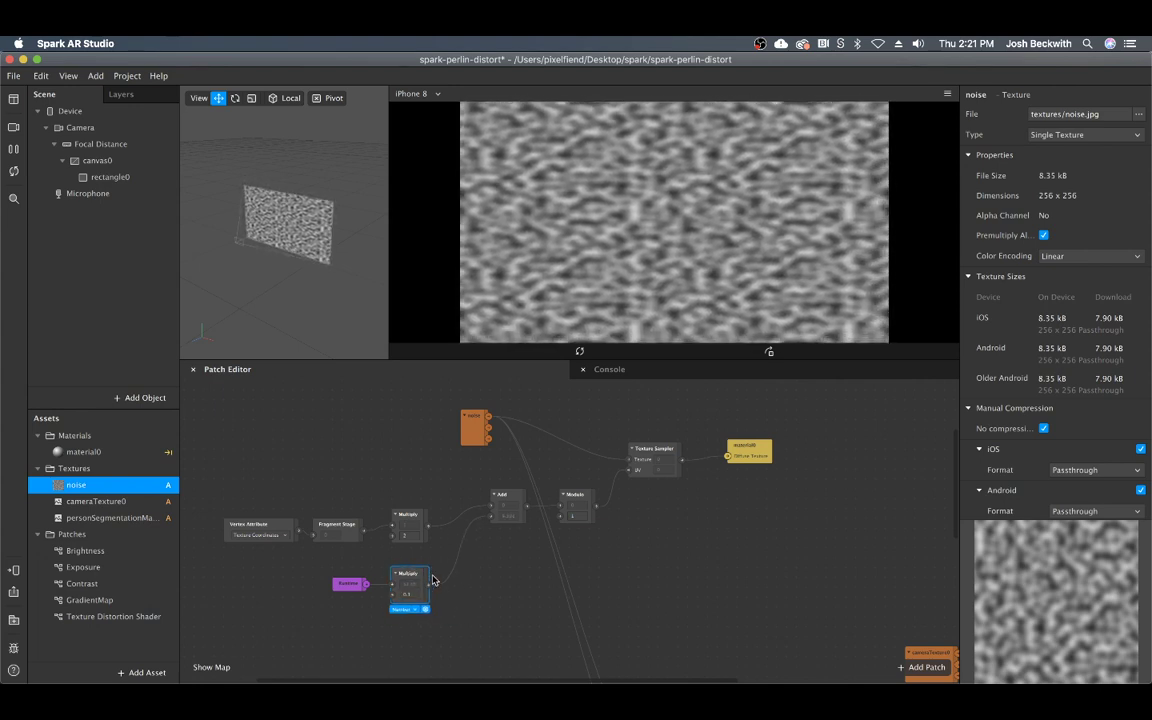
# Step: Move the Vertex Attribute, Fragment Stage and upper Multiply patches together, up and closer to the Add patch
pyautogui.moveTo(430, 480); pyautogui.dragTo(215, 552)
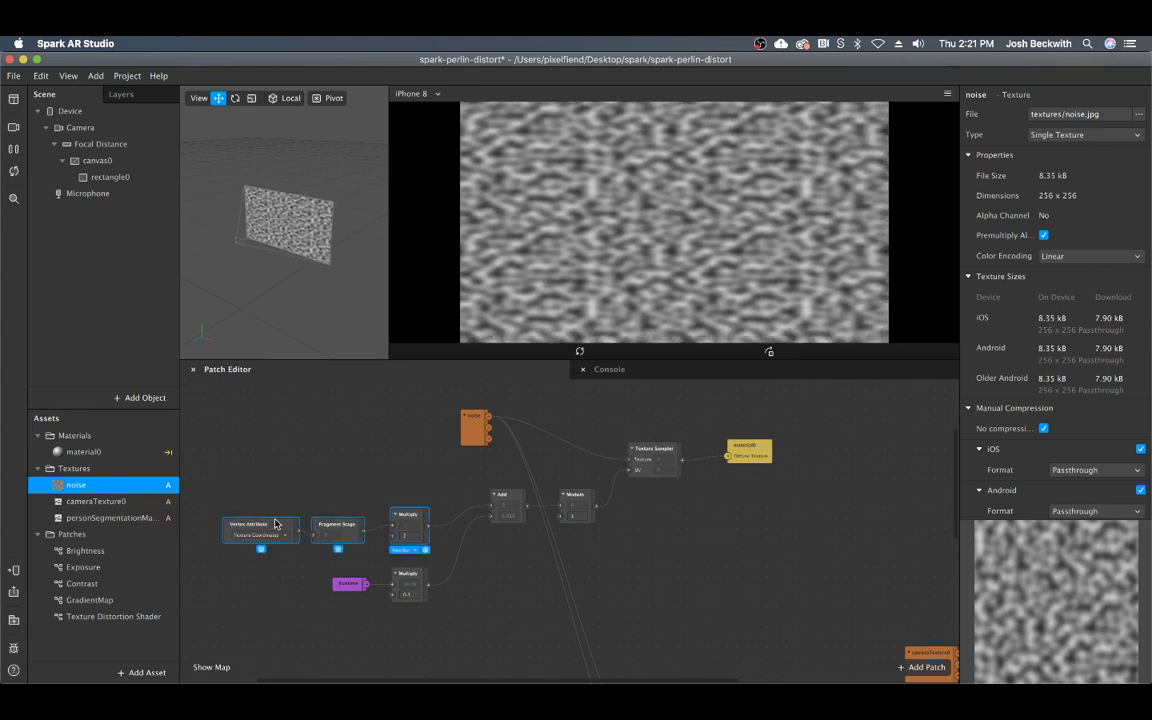
pyautogui.moveTo(276, 523); pyautogui.dragTo(318, 492)
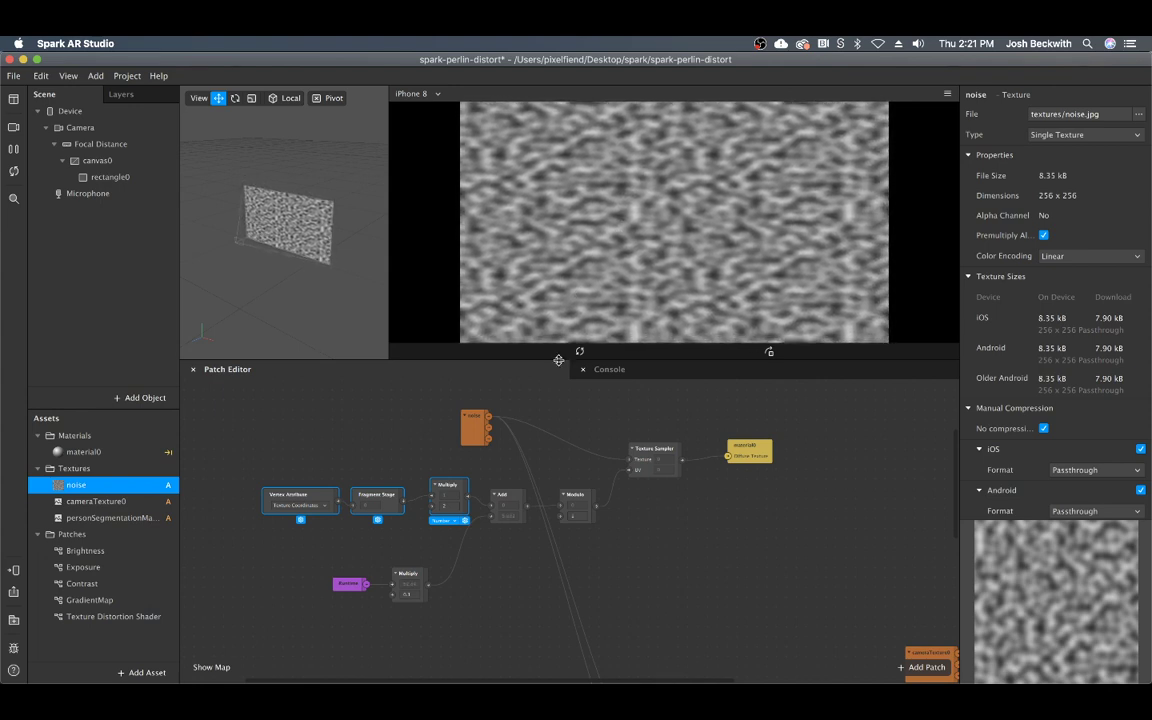
pyautogui.click(510, 560)
# Step: Duplicate the Texture Sampler, Add and Modulo patches and place the copies below the originals as a second noise branch
pyautogui.moveTo(665, 452); pyautogui.dragTo(681, 554)
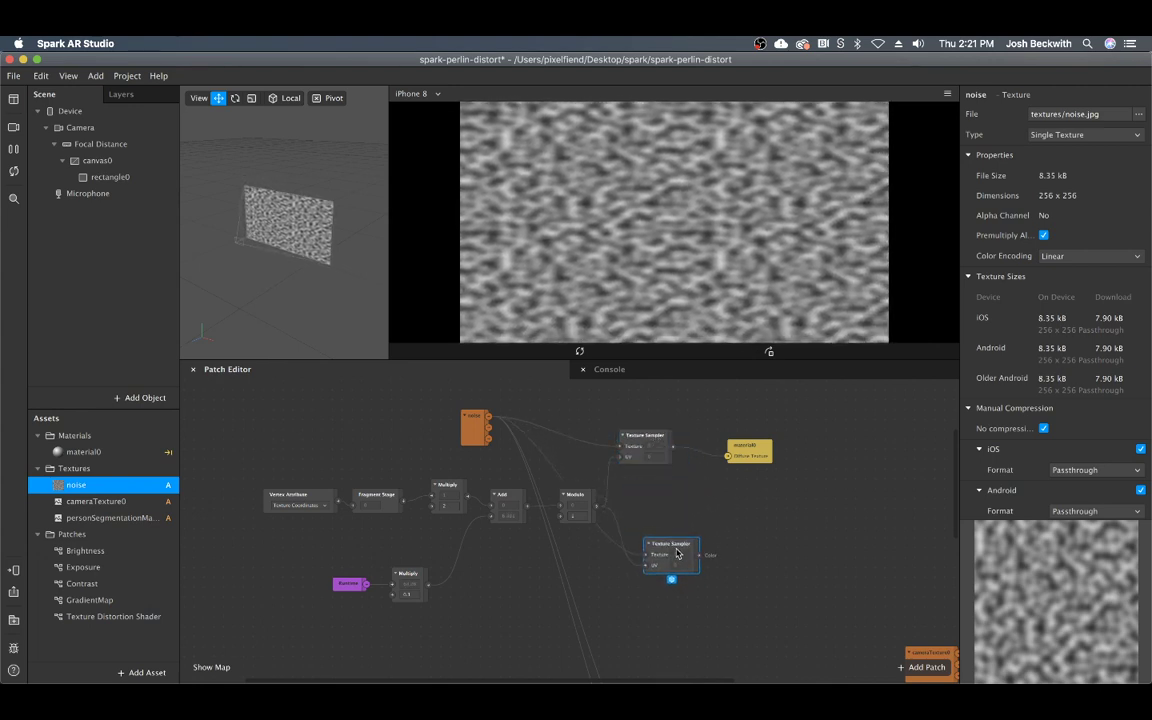
pyautogui.click(509, 499)
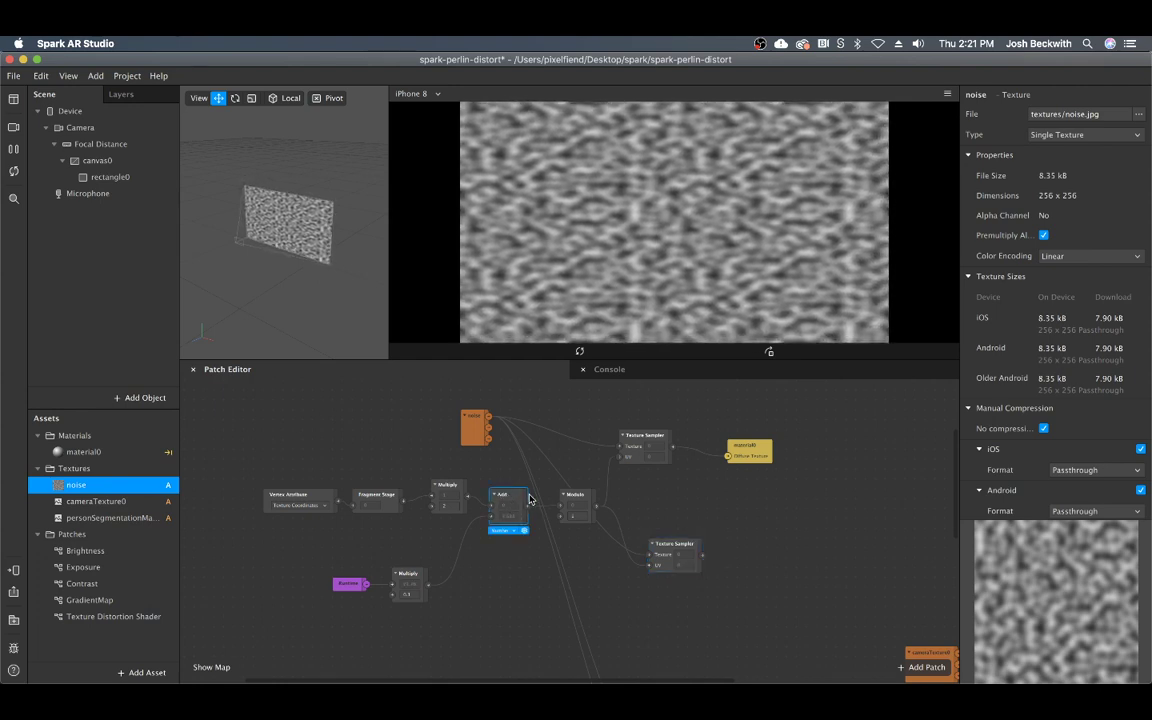
pyautogui.press('super+d')
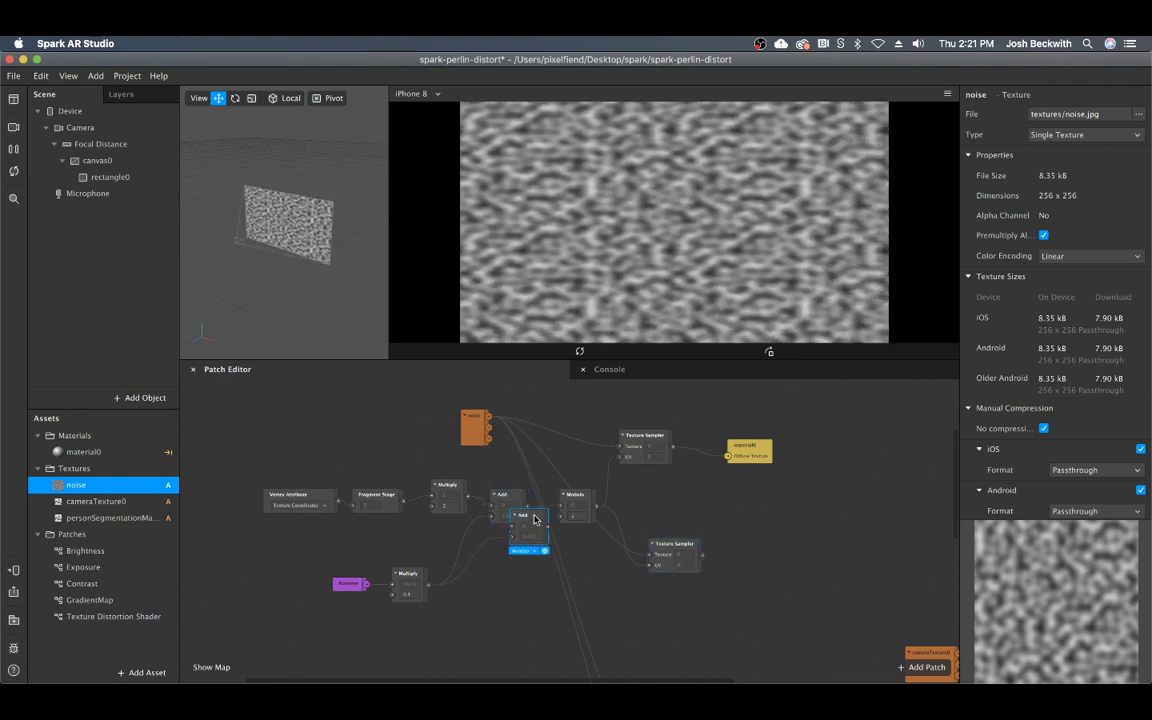
pyautogui.moveTo(534, 521); pyautogui.dragTo(518, 568)
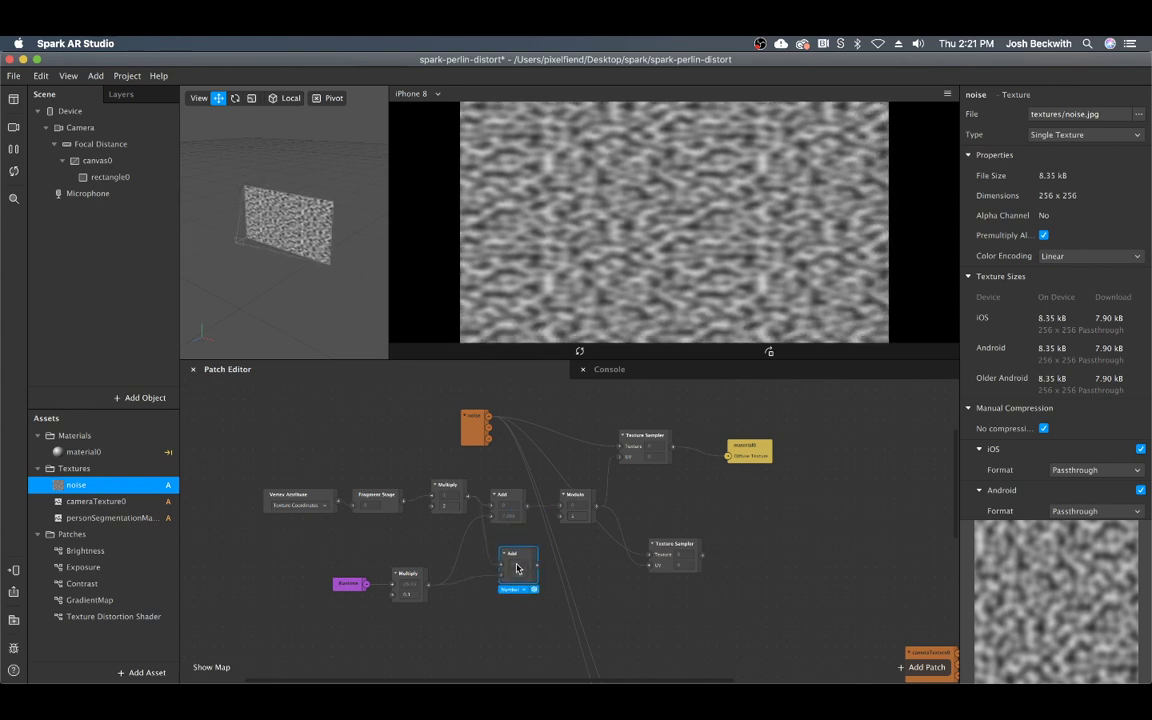
pyautogui.click(579, 502)
pyautogui.keyDown('alt'); pyautogui.moveTo(579, 502); pyautogui.dragTo(559, 567); pyautogui.keyUp('alt')
pyautogui.click(519, 558)
# Step: Shift the Runtime patch and its Multiply patch up and to the left to make room before the lower Add patch
pyautogui.moveTo(406, 586); pyautogui.dragTo(406, 556)
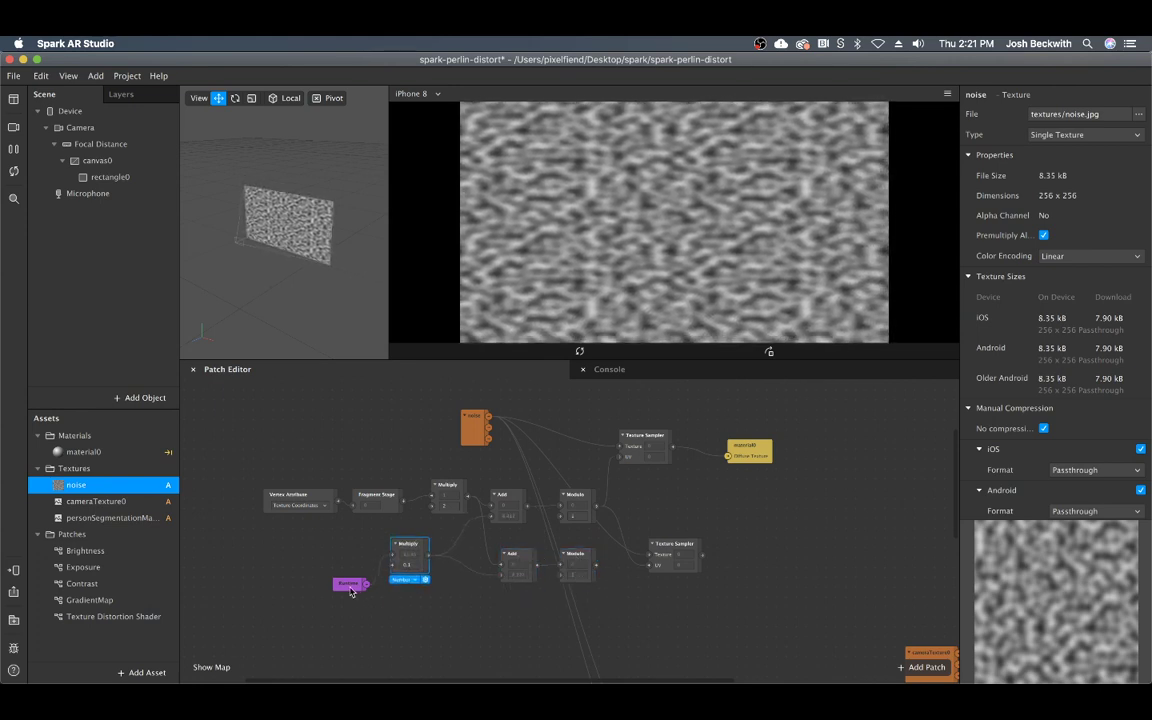
pyautogui.moveTo(351, 593); pyautogui.dragTo(331, 583)
pyautogui.moveTo(410, 548); pyautogui.dragTo(390, 548)
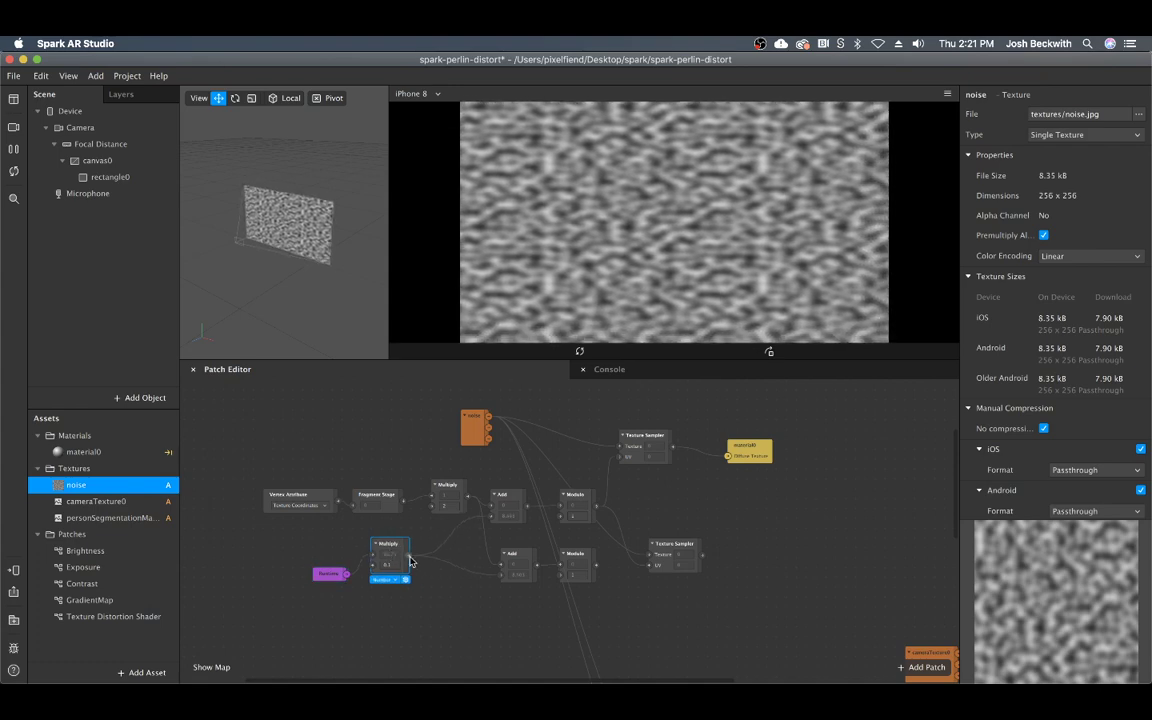
# Step: Insert a second Multiply patch with value -1 between the Runtime Multiply and the lower Add patch's second input
pyautogui.doubleClick(437, 597)
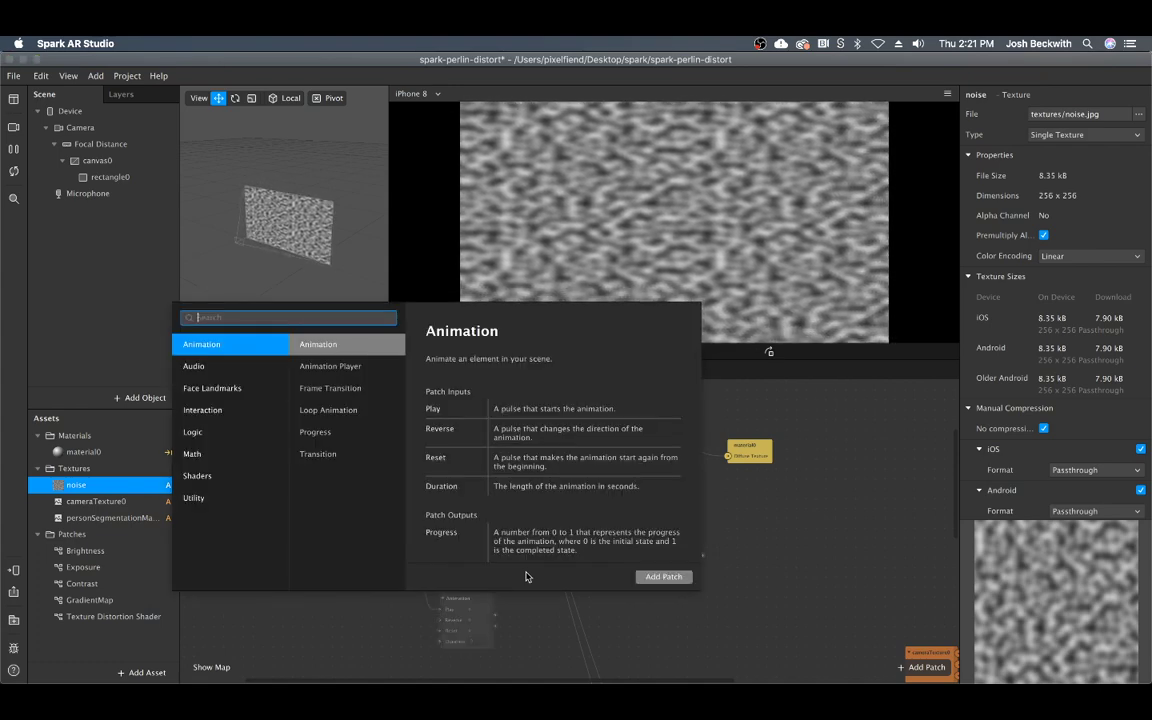
pyautogui.write('mul')
pyautogui.press('Return')
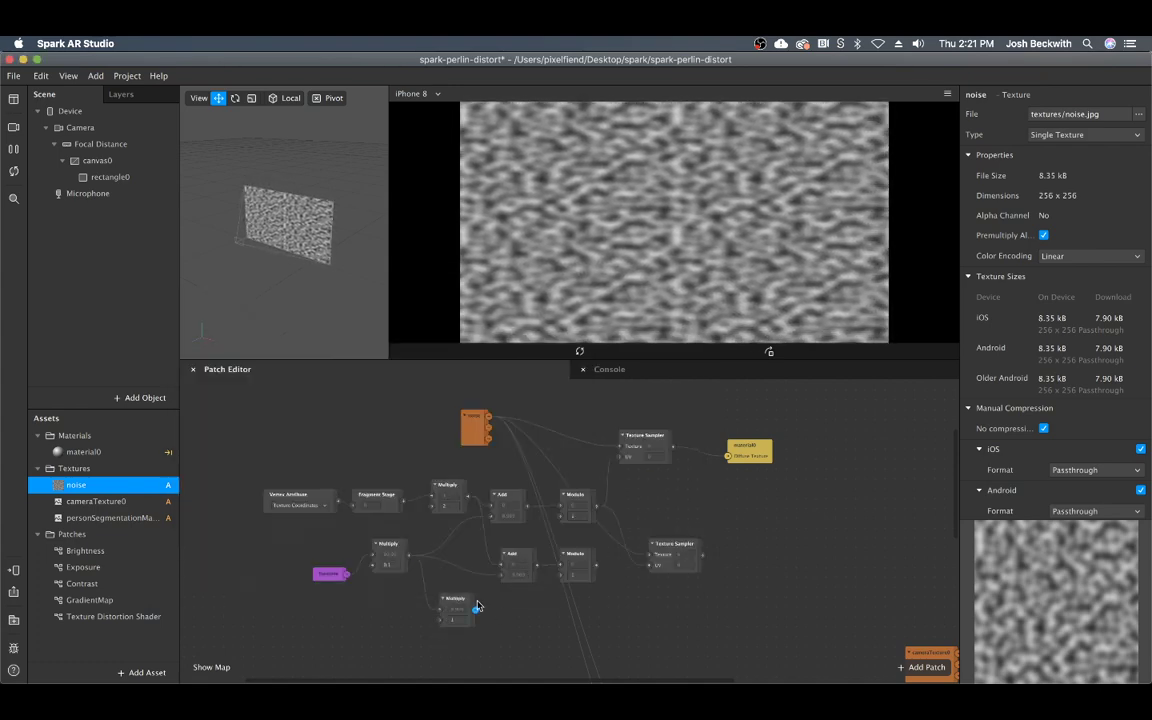
pyautogui.click(456, 621)
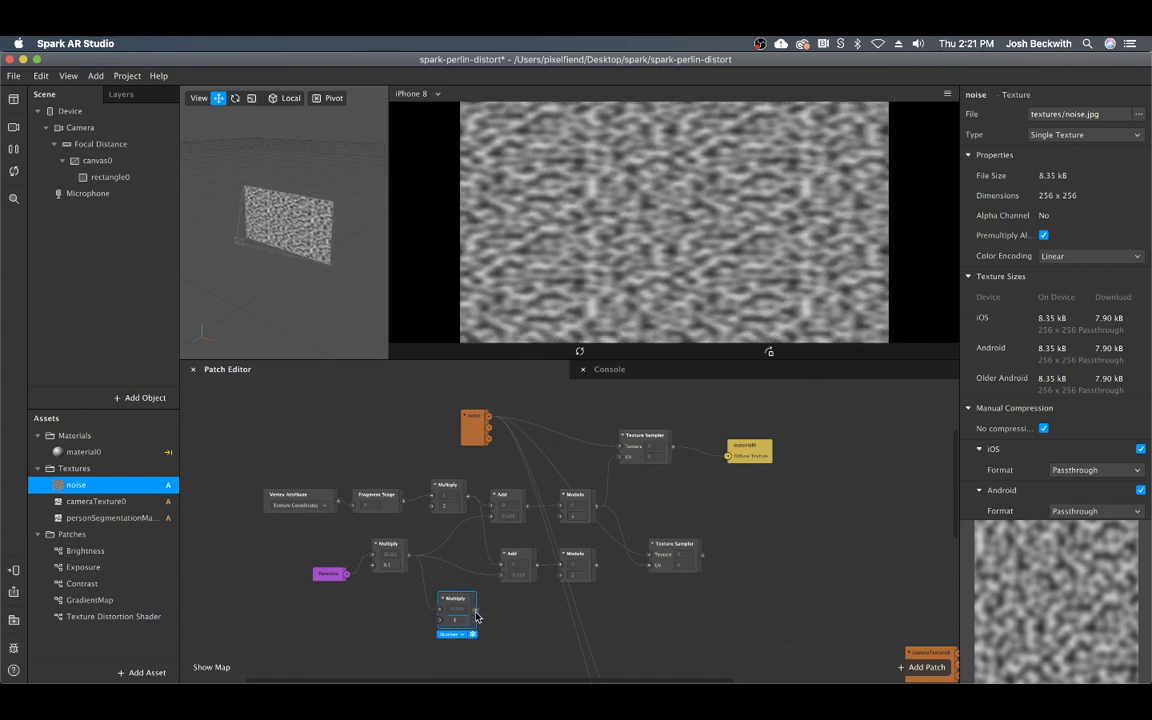
pyautogui.moveTo(476, 614); pyautogui.dragTo(462, 577)
# Step: Connect the lower Texture Sampler to material0's Diffuse Texture and the lower Modulo to that sampler's UV input
pyautogui.moveTo(704, 557); pyautogui.dragTo(728, 460)
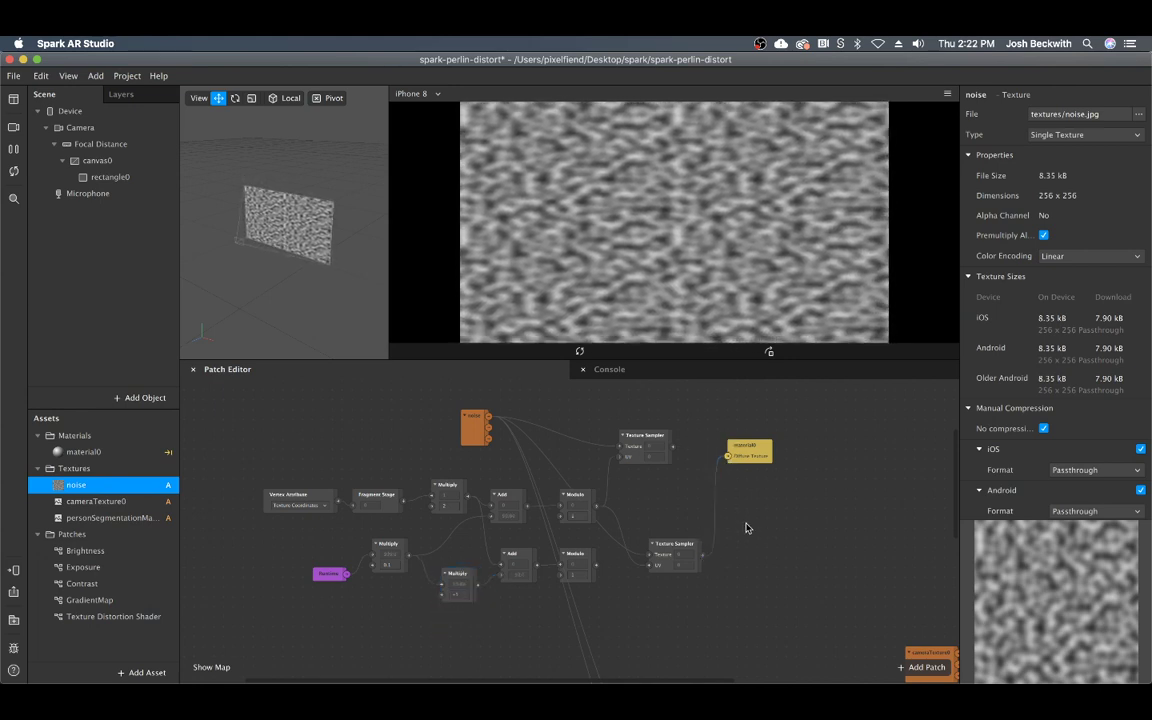
pyautogui.moveTo(596, 566); pyautogui.dragTo(649, 572)
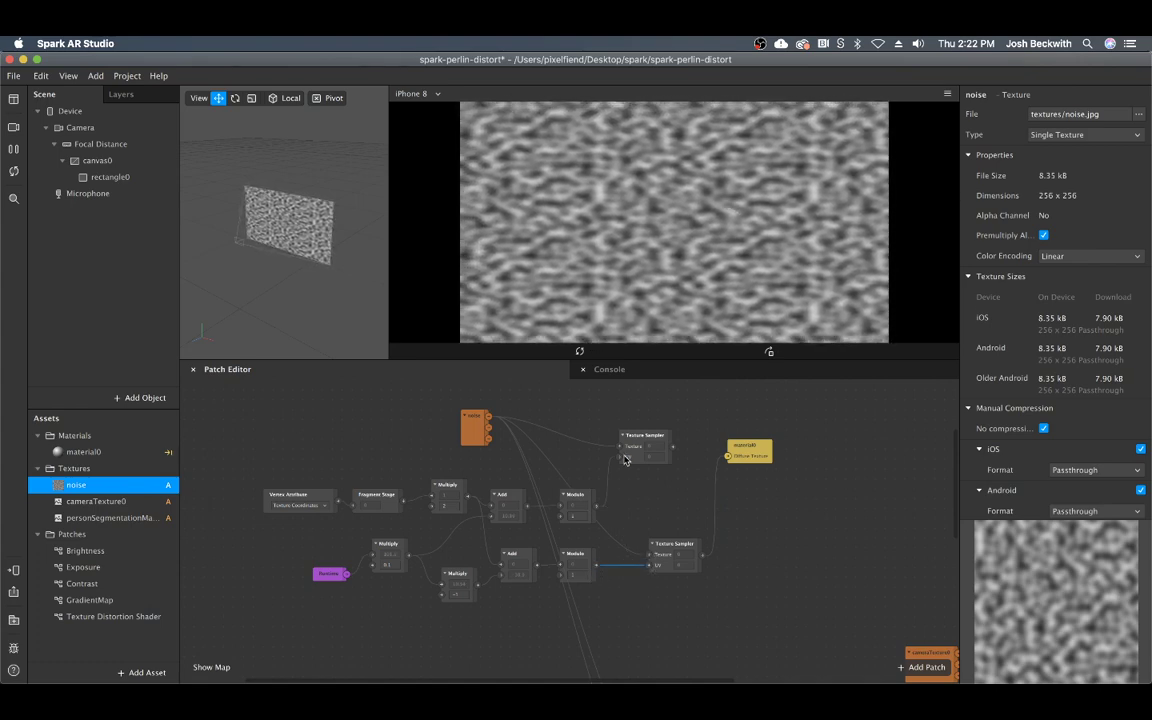
pyautogui.click(458, 585)
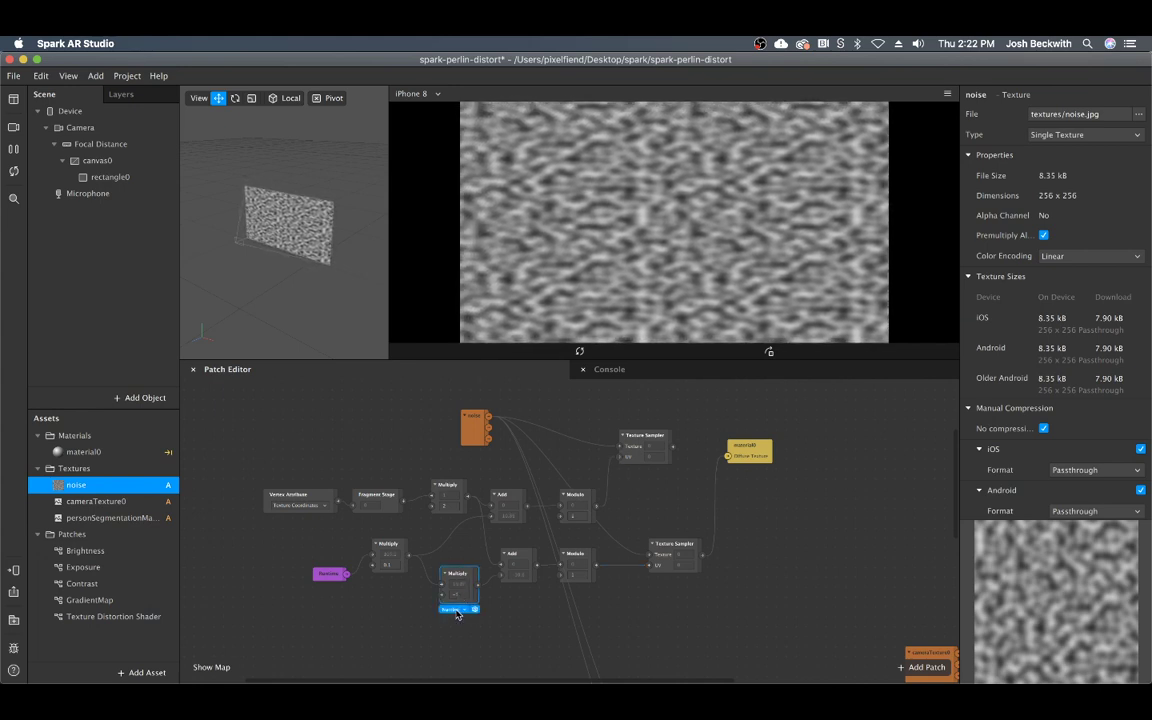
pyautogui.click(457, 610)
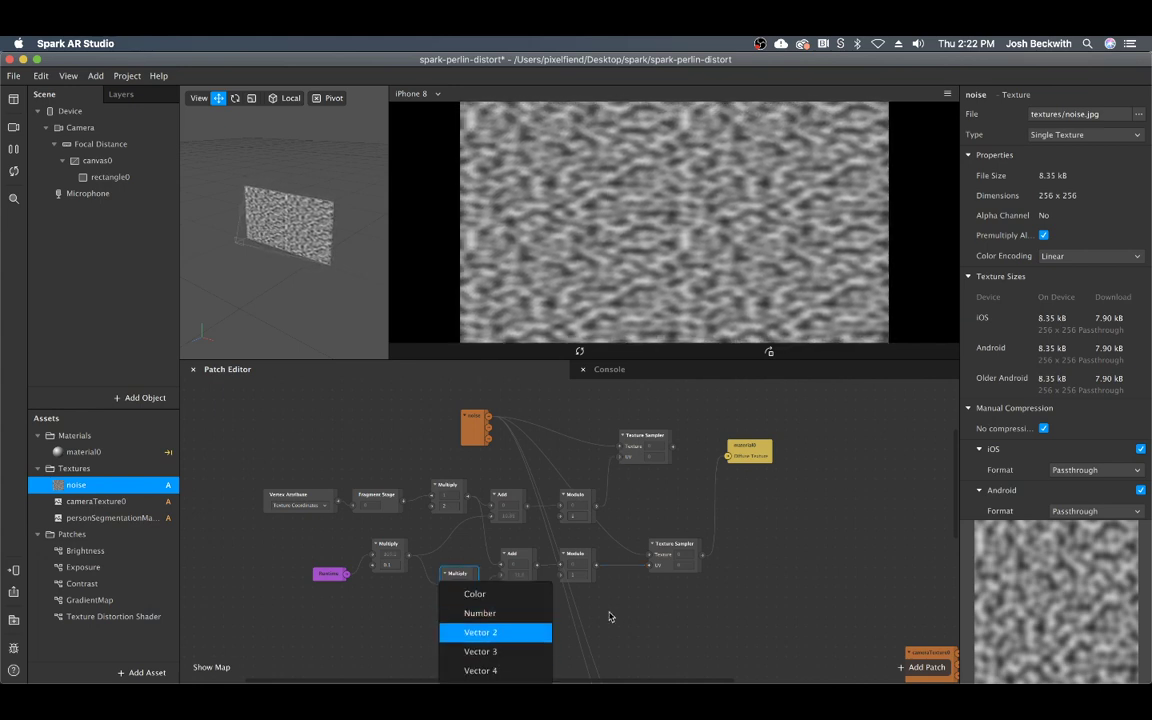
pyautogui.click(609, 617)
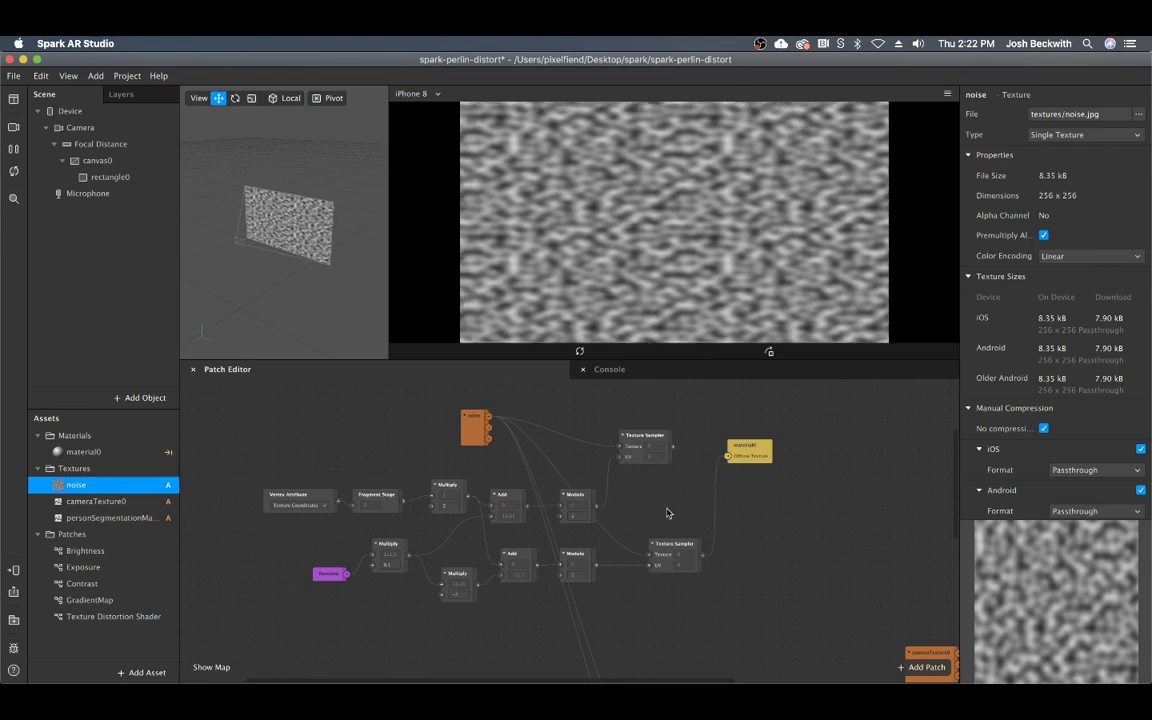
# Step: Stack the two Texture Samplers closely together and move material0 further right to leave space between them
pyautogui.moveTo(655, 458); pyautogui.dragTo(685, 468)
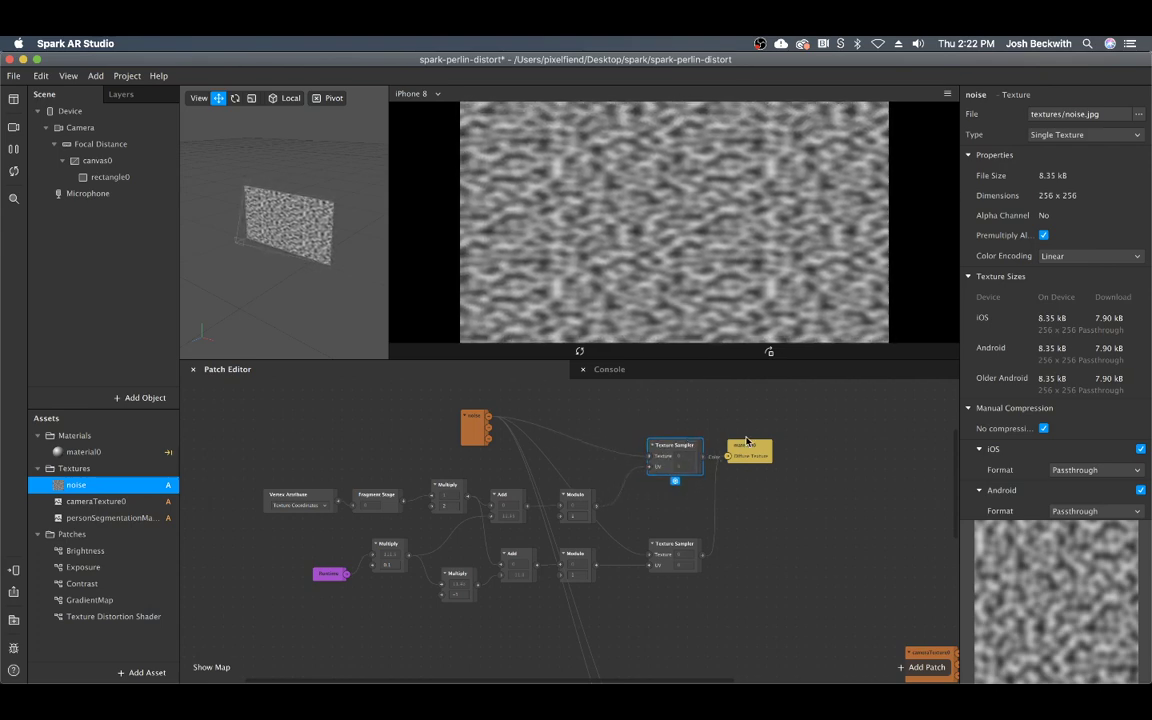
pyautogui.moveTo(757, 446); pyautogui.dragTo(797, 445)
pyautogui.moveTo(676, 446); pyautogui.dragTo(670, 484)
pyautogui.keyDown('shift'); pyautogui.click(680, 543); pyautogui.keyUp('shift')
pyautogui.moveTo(785, 448); pyautogui.dragTo(814, 448)
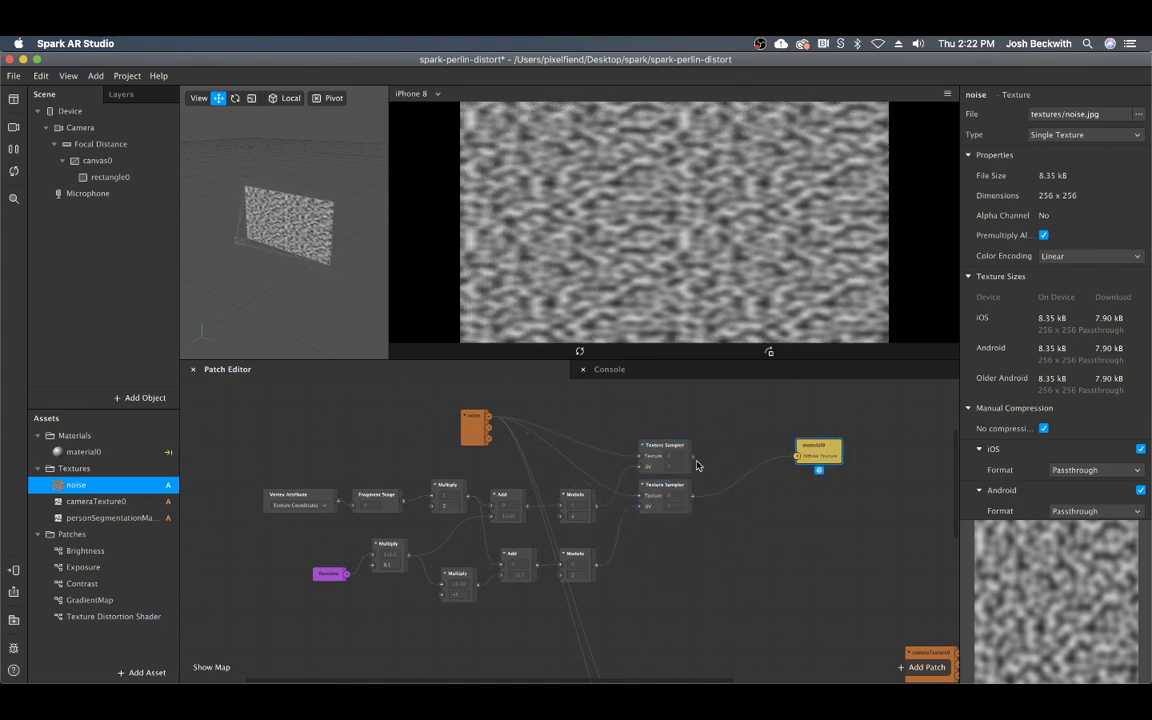
# Step: Add a Blend patch with the upper Texture Sampler as Source and the lower Texture Sampler as Destination
pyautogui.moveTo(695, 458); pyautogui.dragTo(704, 467)
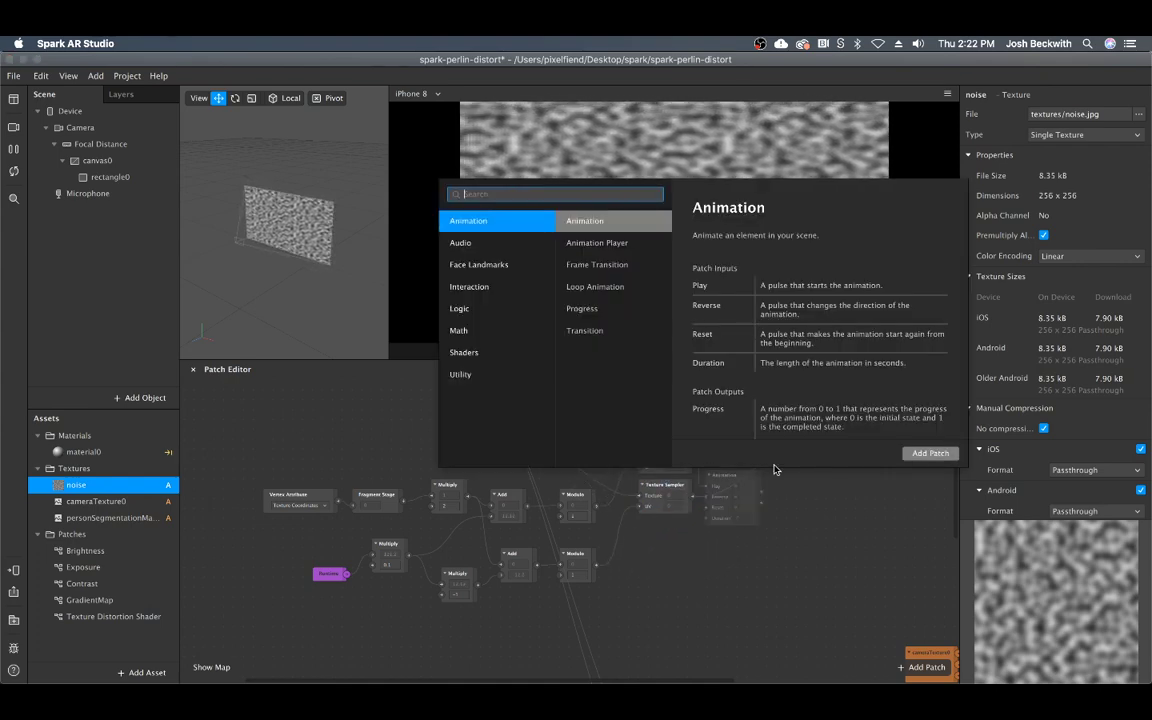
pyautogui.write('bl')
pyautogui.press('Down')
pyautogui.press('Return')
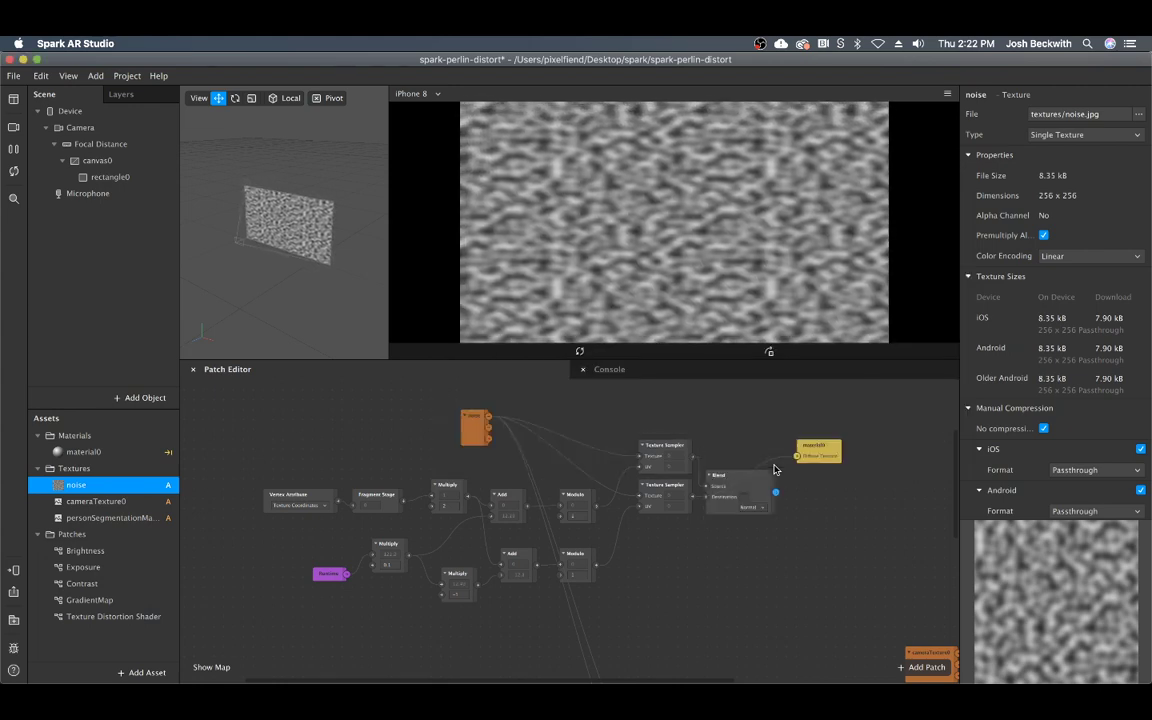
pyautogui.moveTo(751, 478); pyautogui.dragTo(753, 447)
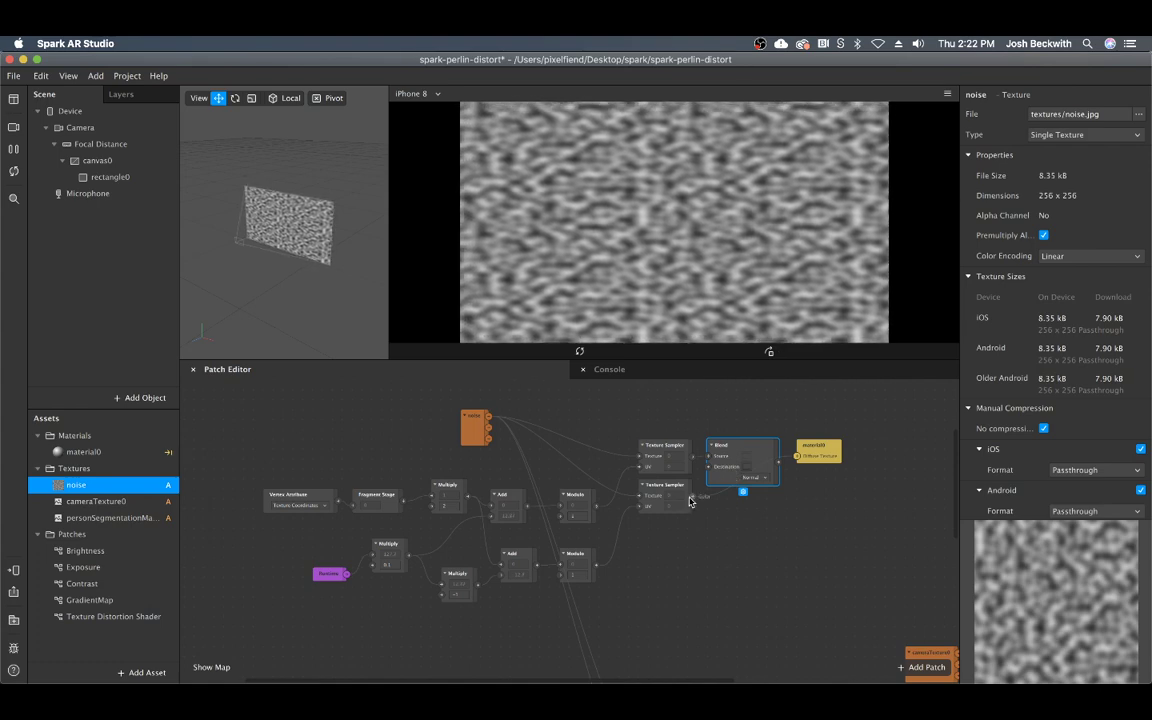
pyautogui.moveTo(691, 496); pyautogui.dragTo(707, 473)
# Step: Set the Blend mode to Subtract and route its output into material0's Diffuse Texture, shifting material0 slightly right
pyautogui.click(752, 477)
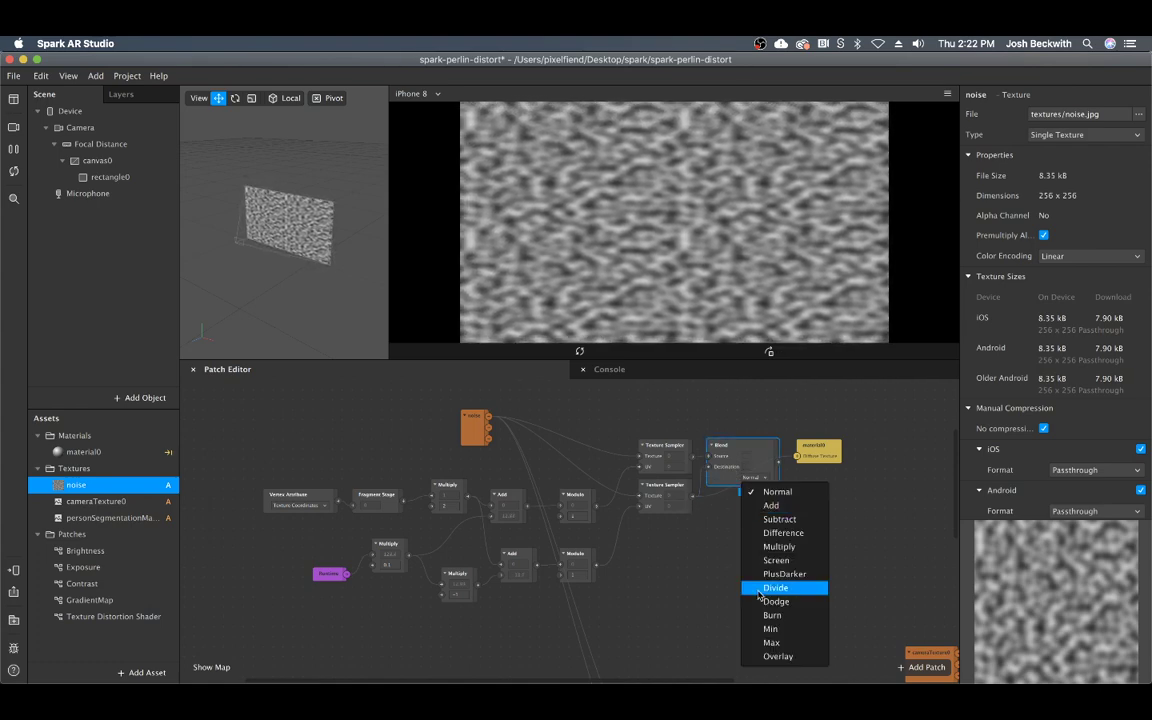
pyautogui.click(781, 519)
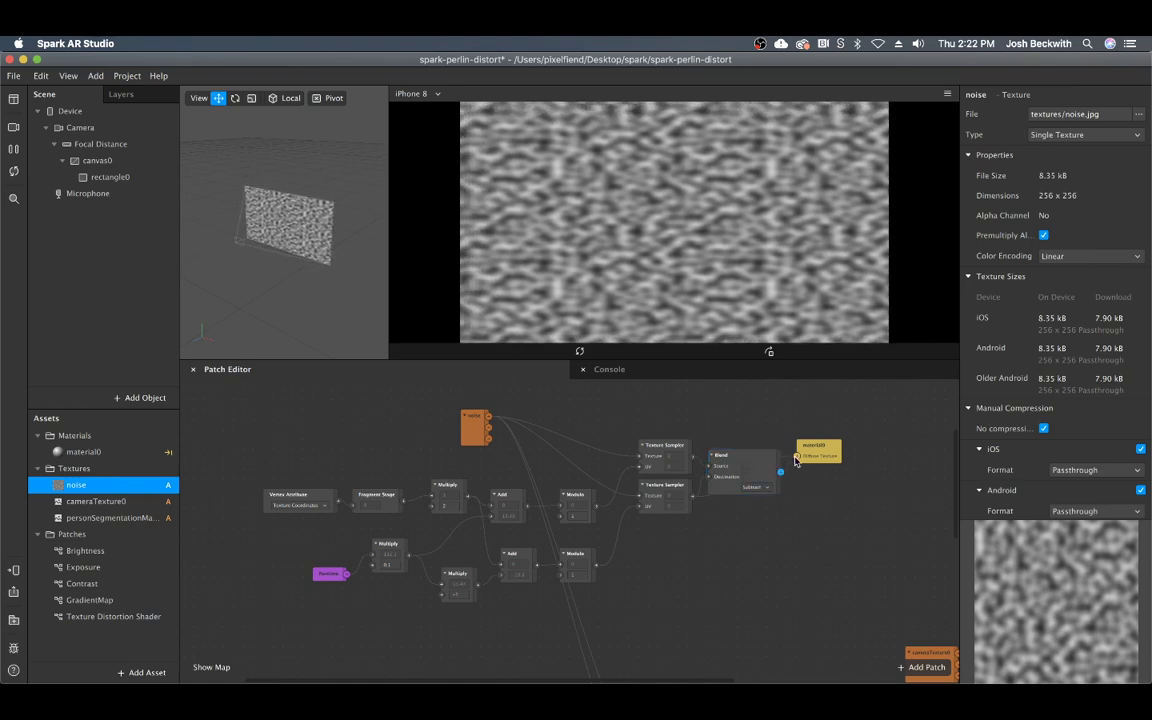
pyautogui.moveTo(797, 461); pyautogui.dragTo(850, 451)
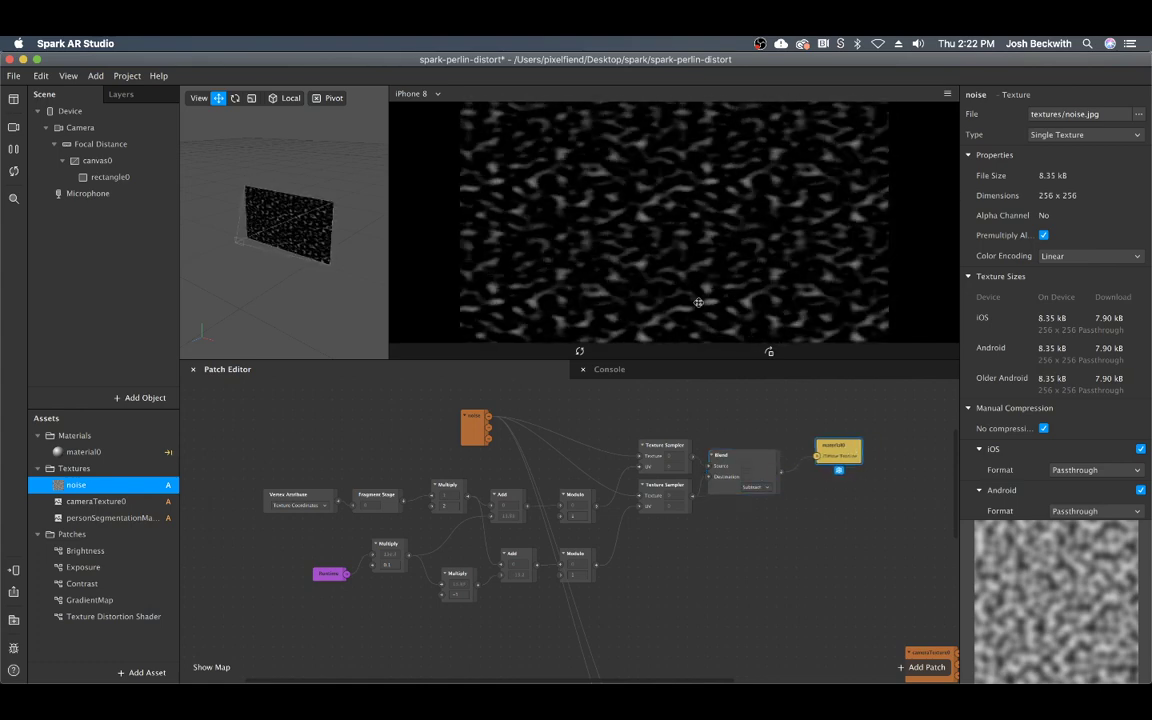
# Step: Rename the Runtime Multiply patch to speed and the Fragment Stage Multiply patch to scale, setting the scale value to 0.7
pyautogui.click(399, 555)
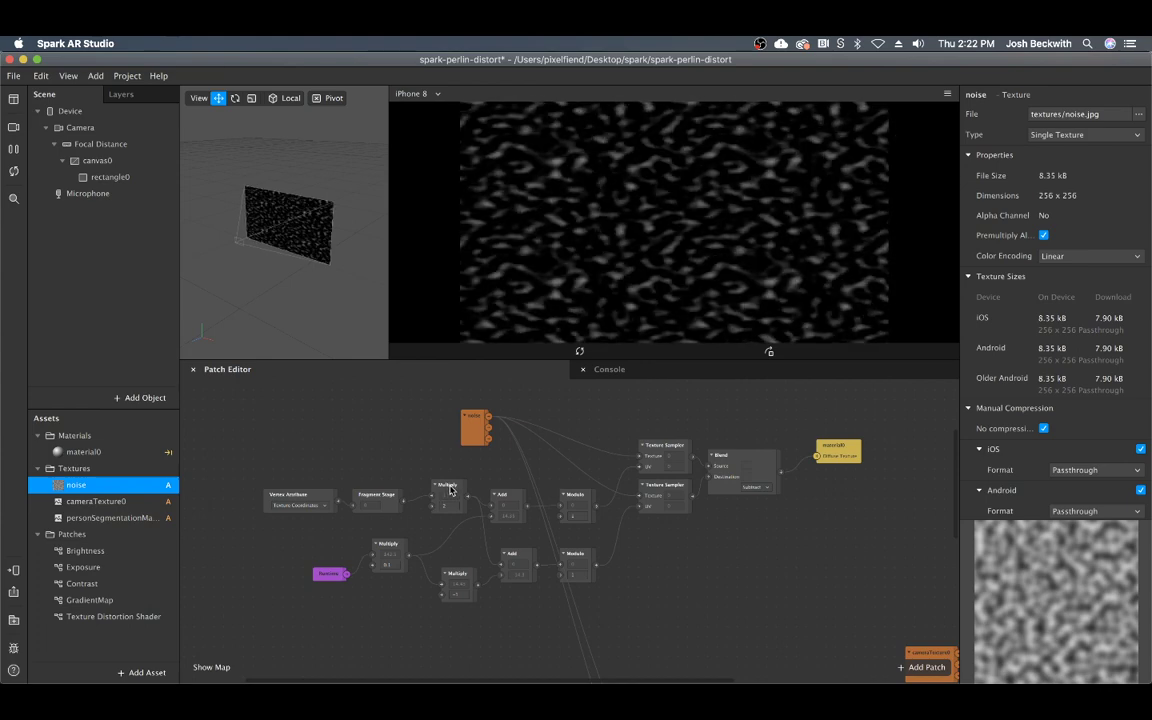
pyautogui.moveTo(450, 490); pyautogui.dragTo(438, 491)
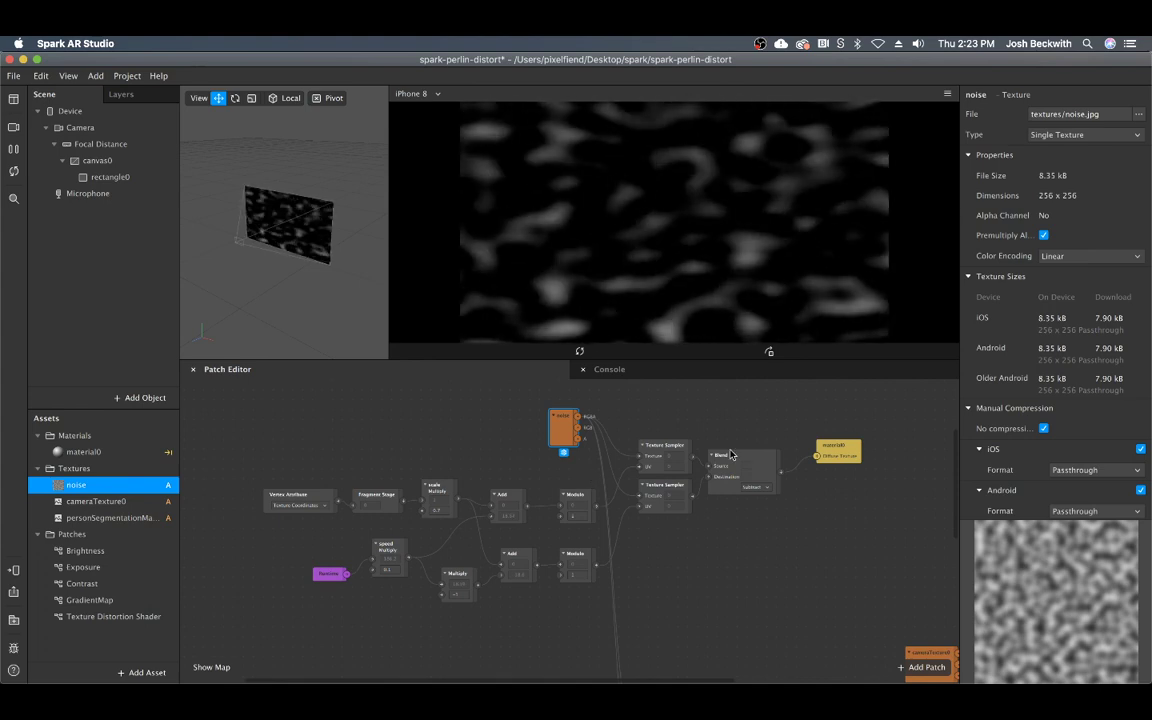
# Step: Move material0 further right to make room and add an Exposure patch off the Subtract Blend's output
pyautogui.hscroll(5, 730, 444)
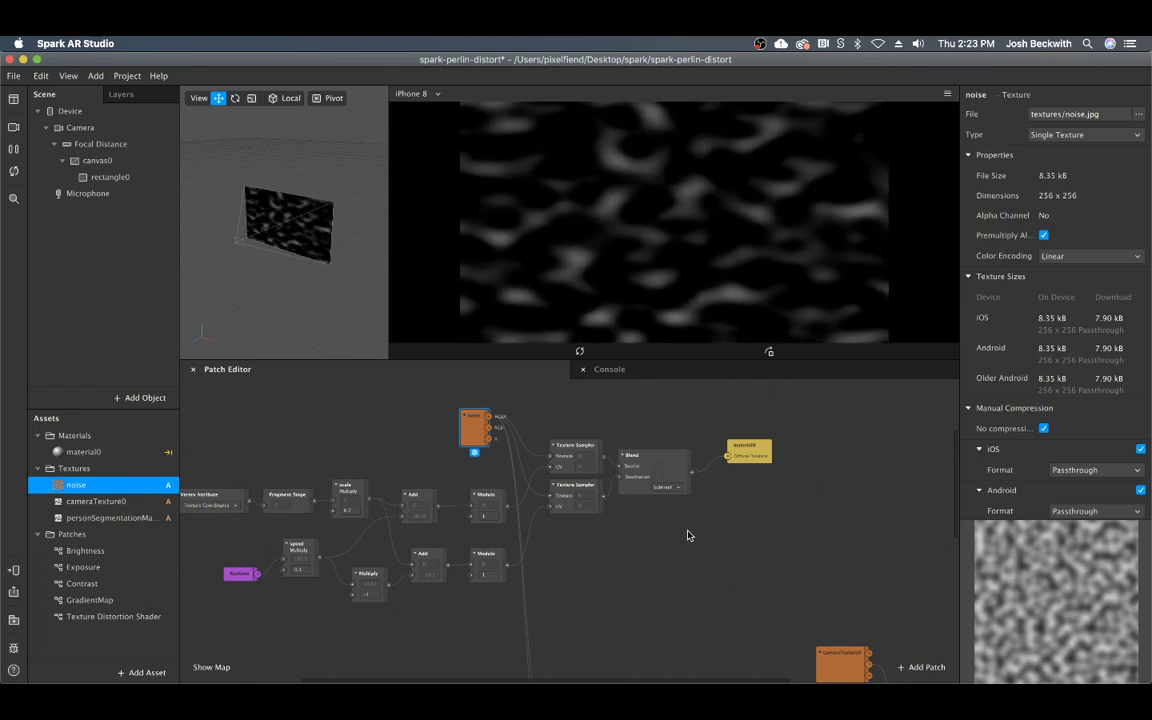
pyautogui.scroll(-5, 687, 533)
pyautogui.scroll(6, 687, 531)
pyautogui.scroll(-6, 687, 531)
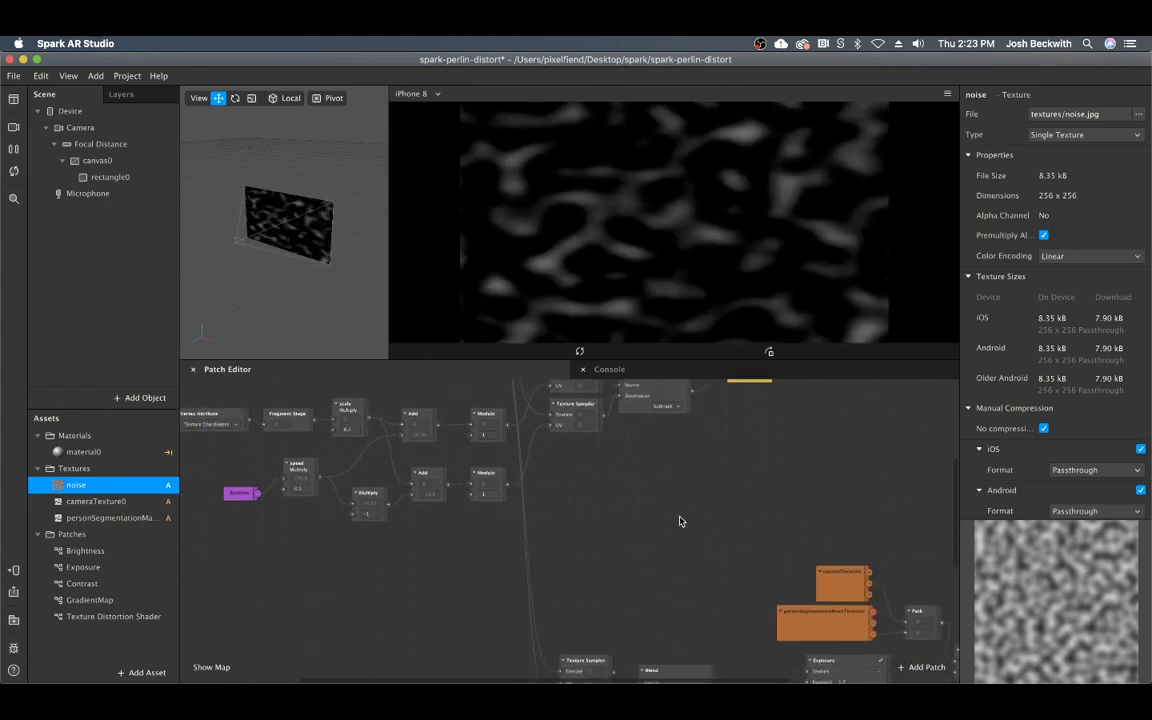
pyautogui.scroll(-5, 680, 522)
pyautogui.hscroll(12, 680, 522)
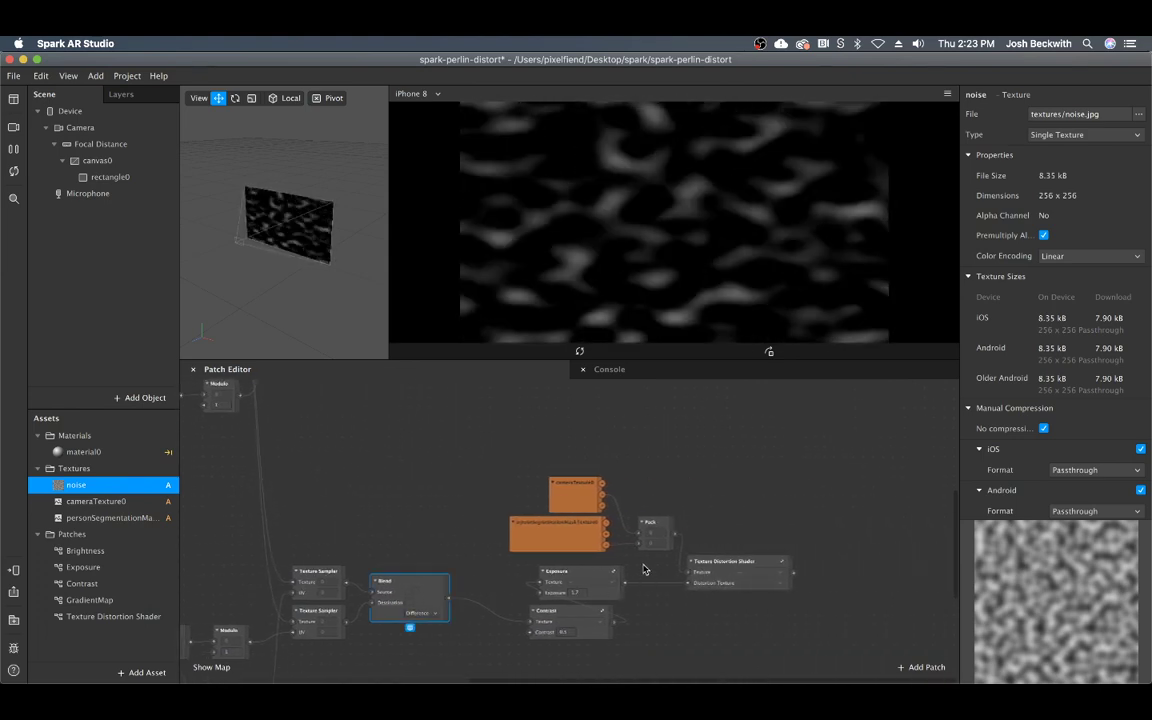
pyautogui.moveTo(645, 650); pyautogui.dragTo(484, 530)
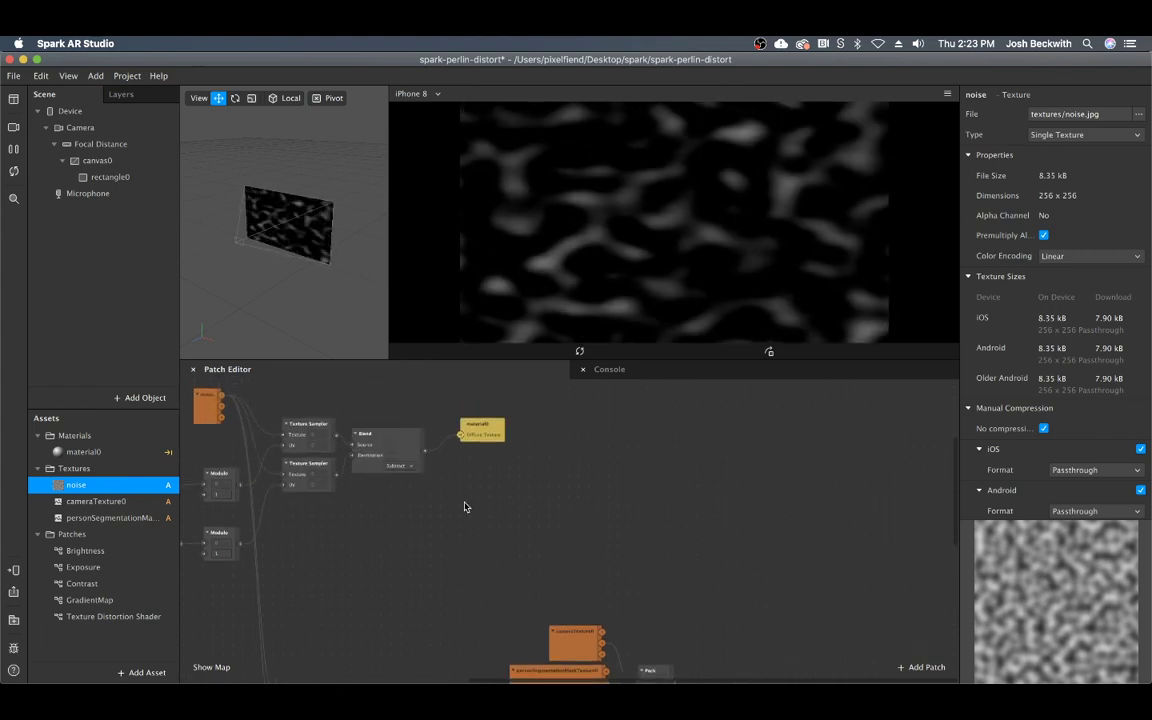
pyautogui.moveTo(482, 428); pyautogui.dragTo(610, 438)
pyautogui.moveTo(429, 450); pyautogui.dragTo(460, 424)
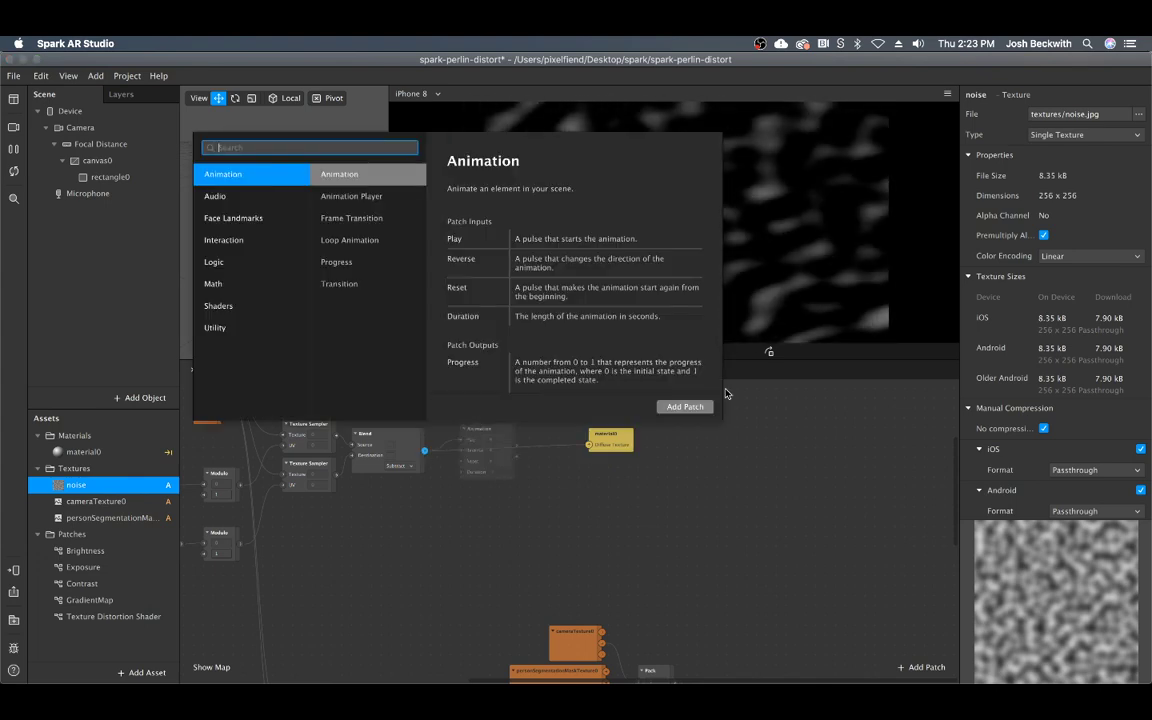
pyautogui.write('exx')
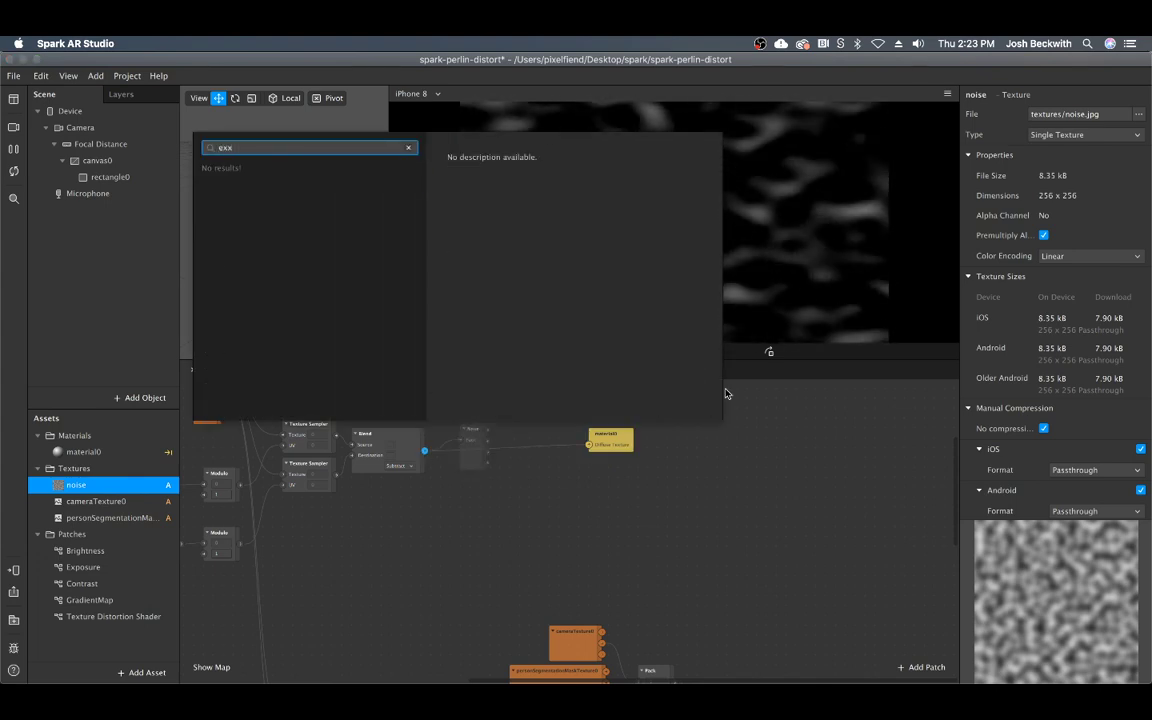
pyautogui.press('Return')
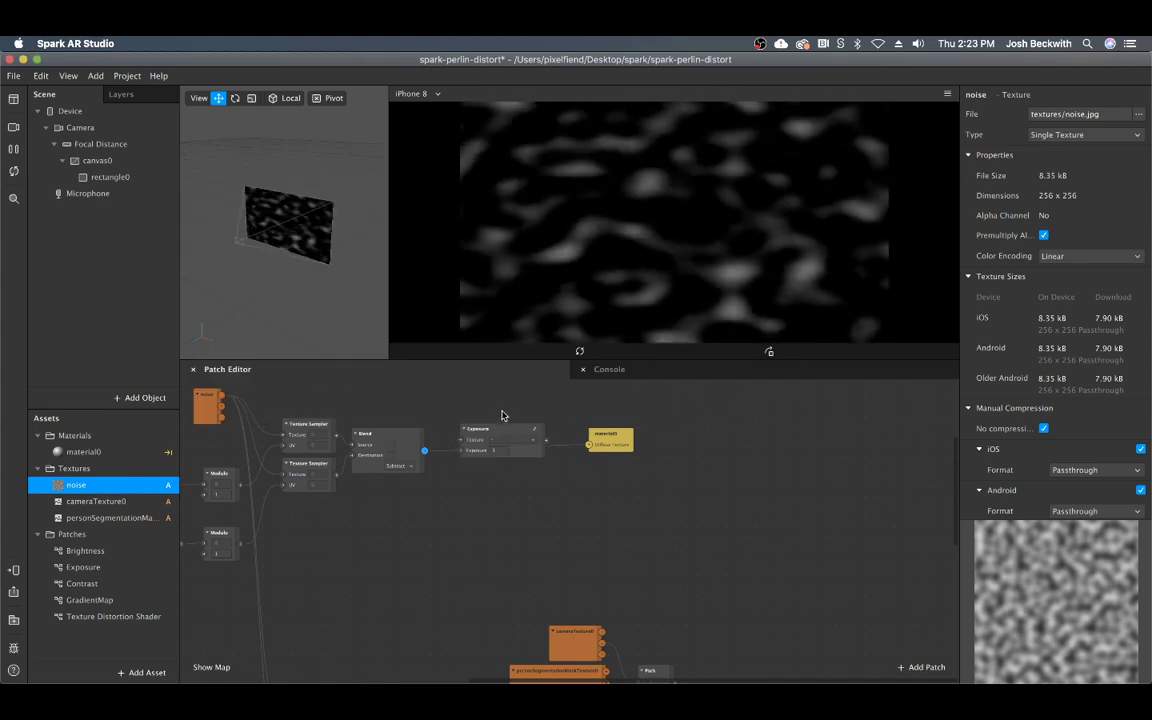
# Step: Route the Blend output through the Exposure patch into material0's Diffuse Texture and set Exposure to 2
pyautogui.moveTo(504, 429)
pyautogui.mouseDown()
pyautogui.moveTo(518, 424)
pyautogui.moveTo(509, 415)
pyautogui.mouseUp()
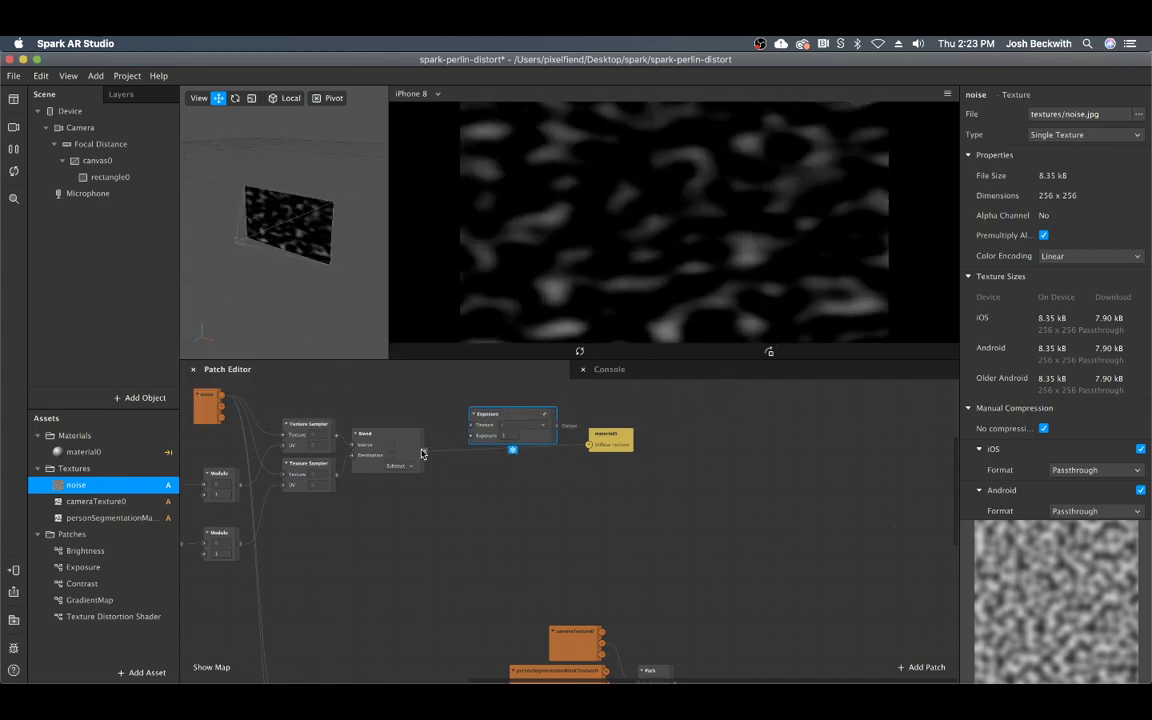
pyautogui.moveTo(528, 413); pyautogui.dragTo(518, 433)
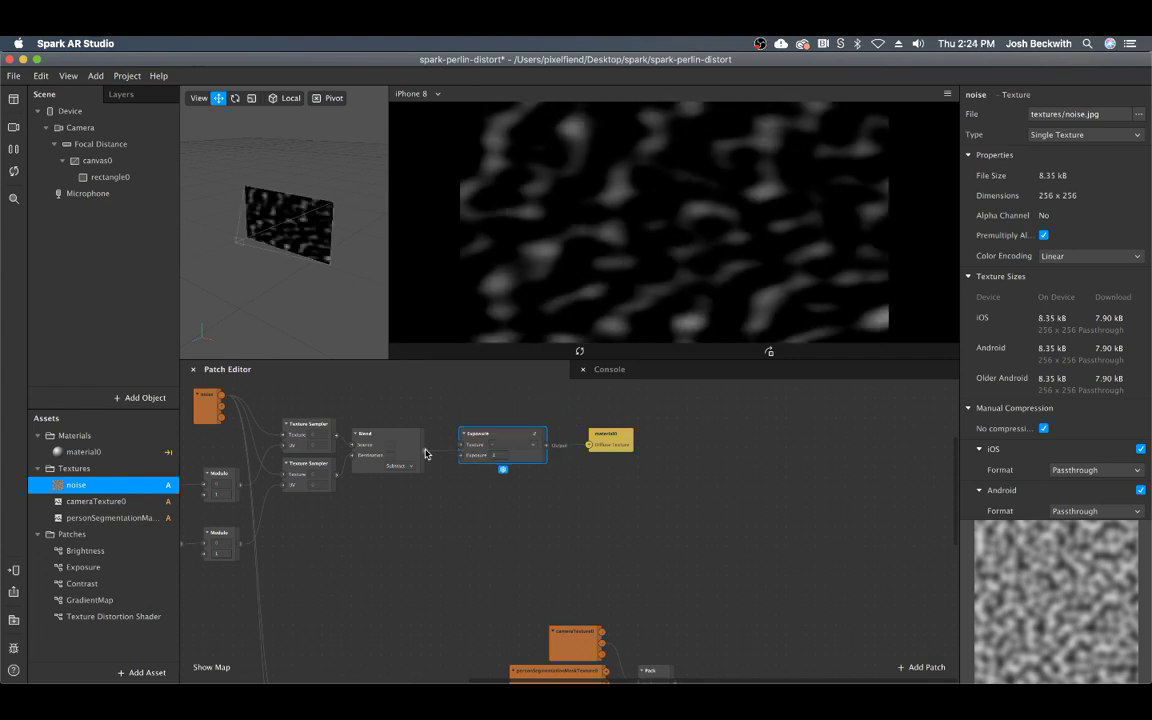
pyautogui.moveTo(425, 454); pyautogui.dragTo(463, 444)
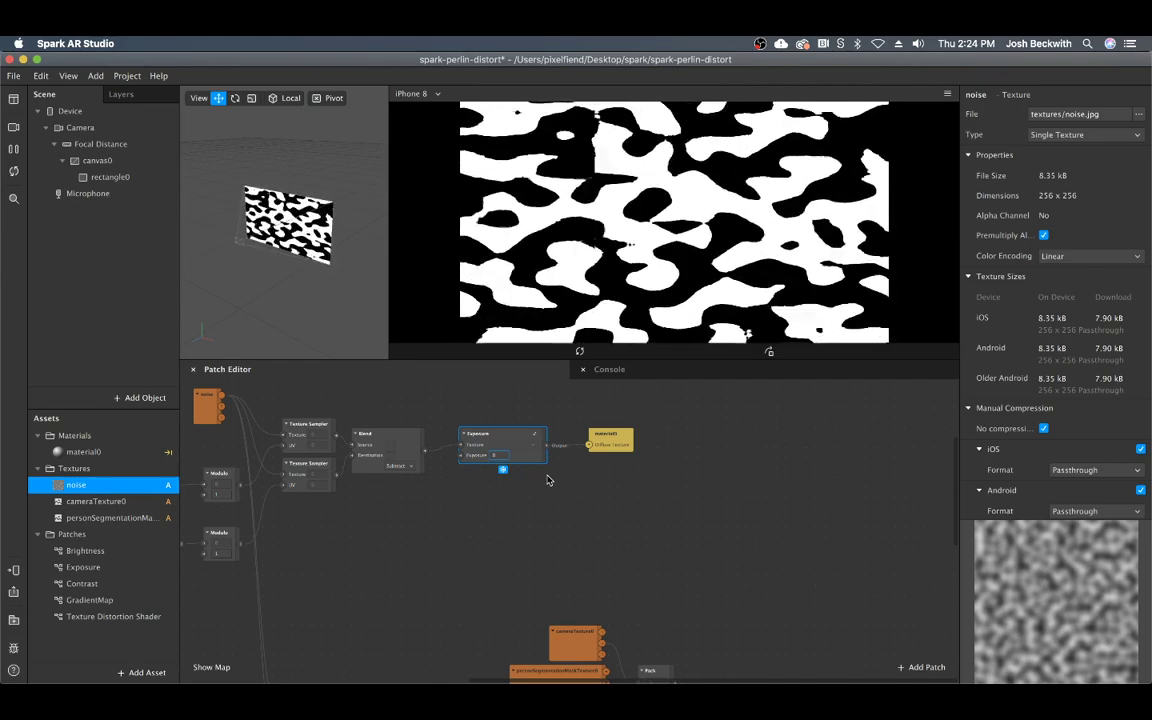
pyautogui.press('BackSpace')
pyautogui.write('3')
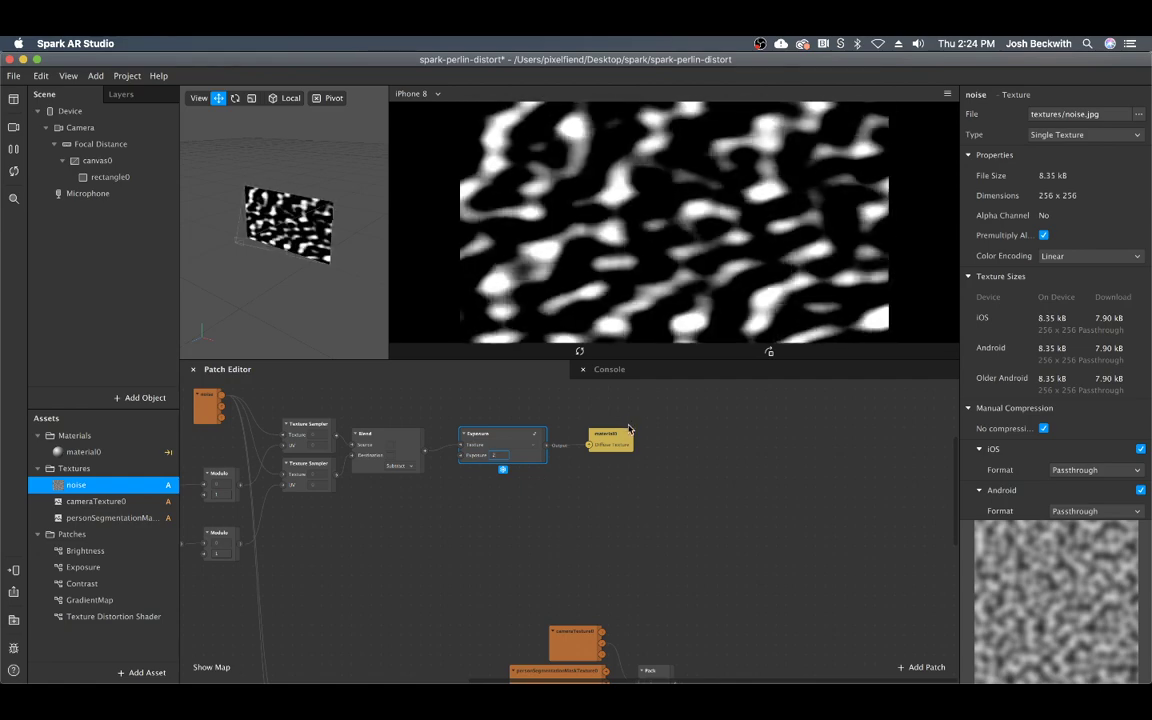
# Step: Shift material0 right again and add a Contrast patch off the Exposure patch's output
pyautogui.moveTo(628, 428); pyautogui.dragTo(686, 428)
pyautogui.scroll(-2, 585, 572)
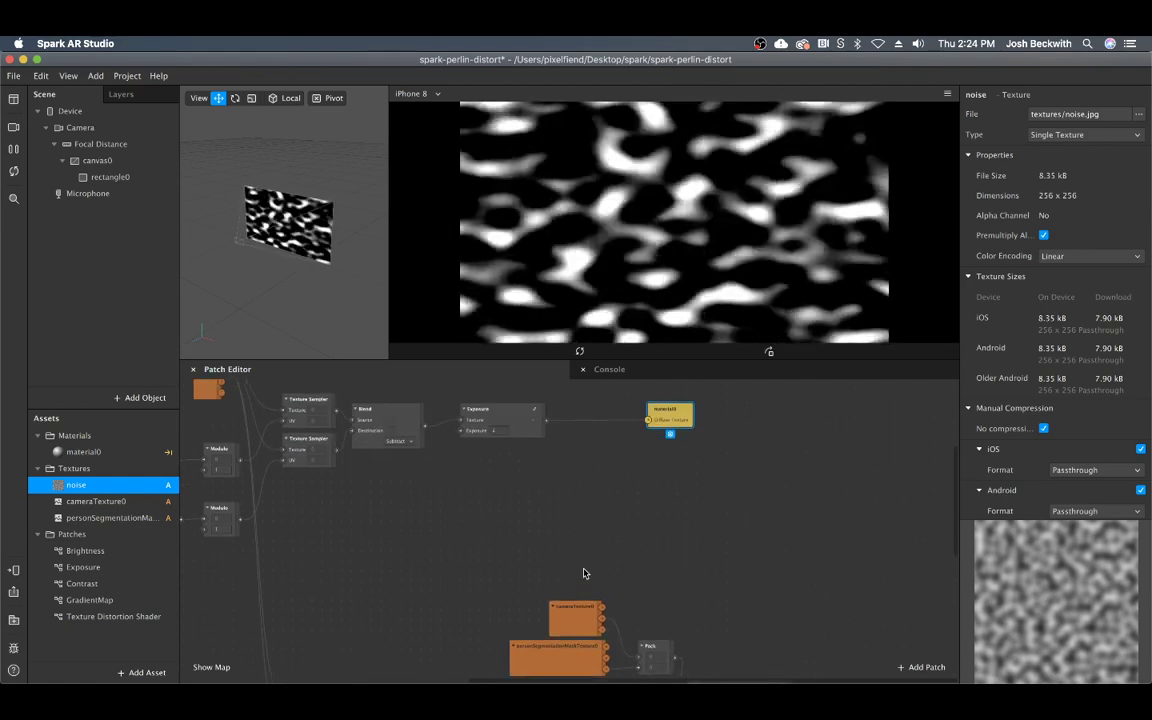
pyautogui.scroll(-5, 585, 573)
pyautogui.scroll(4, 662, 617)
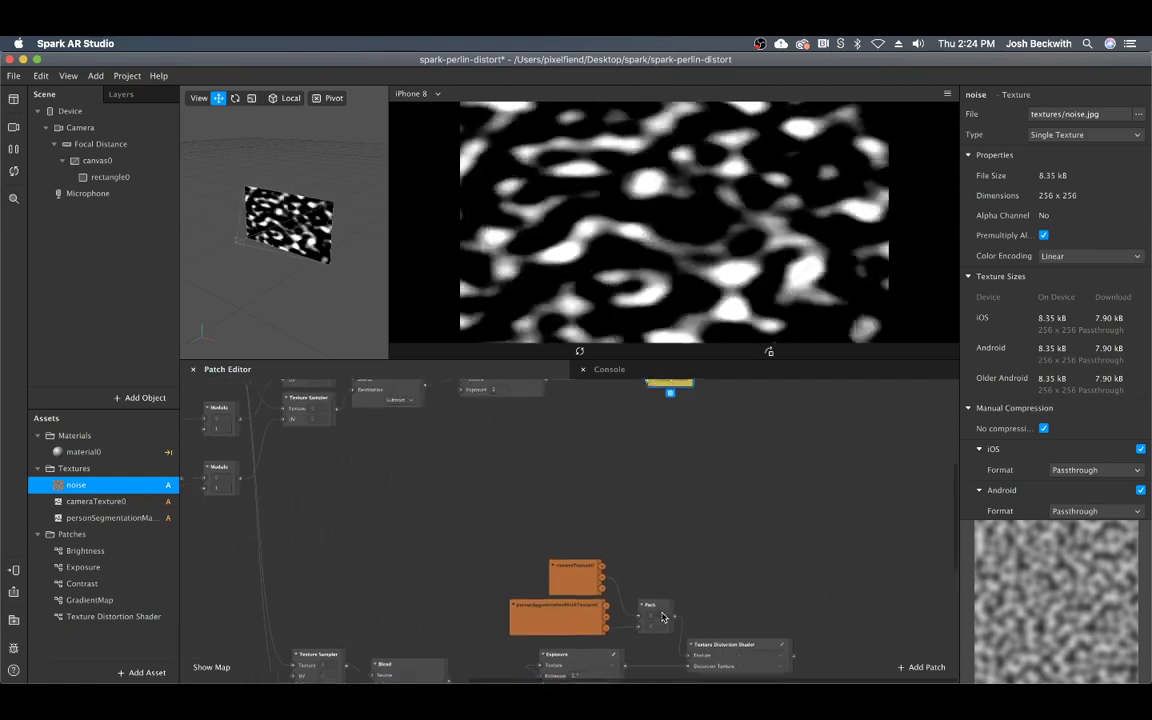
pyautogui.scroll(5, 662, 617)
pyautogui.click(547, 576)
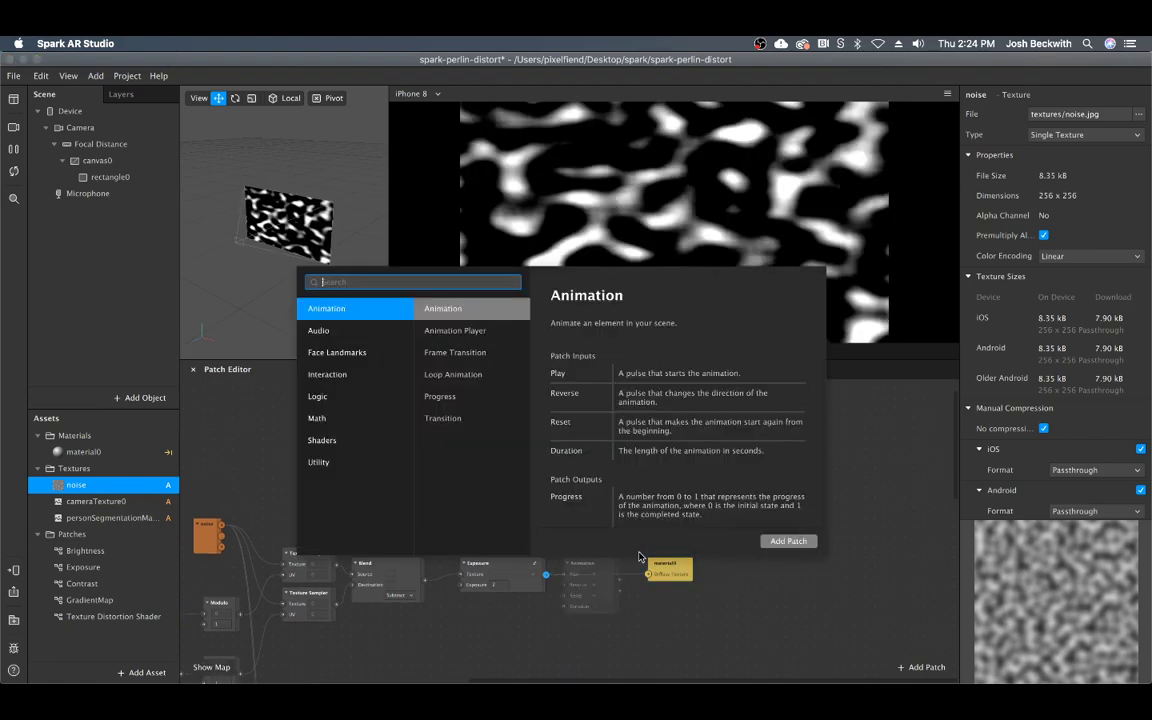
pyautogui.write('con')
pyautogui.press('Return')
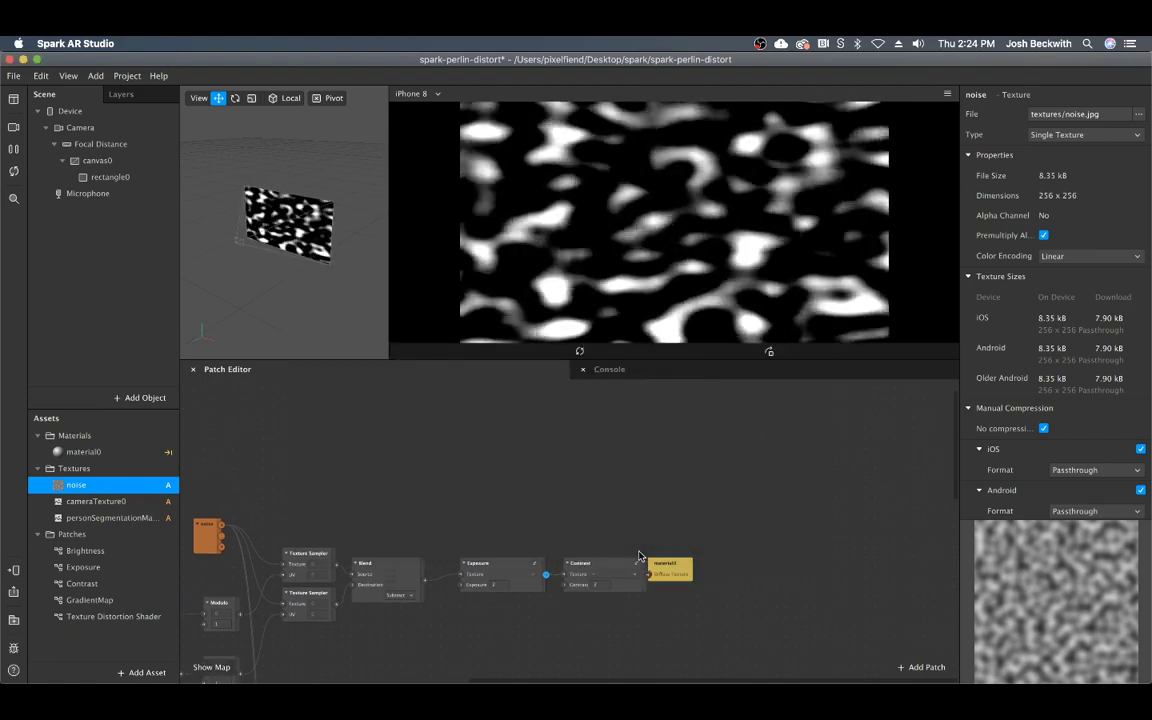
# Step: Wire the Contrast patch between Exposure and material0's Diffuse Texture and line the three patches up in a row
pyautogui.moveTo(617, 565); pyautogui.dragTo(621, 515)
pyautogui.moveTo(547, 574); pyautogui.dragTo(568, 525)
pyautogui.moveTo(648, 575); pyautogui.dragTo(651, 576)
pyautogui.moveTo(673, 567); pyautogui.dragTo(693, 567)
pyautogui.moveTo(600, 524); pyautogui.dragTo(592, 562)
pyautogui.click(595, 507)
pyautogui.click(587, 560)
# Step: Try higher values on the Contrast patch and settle on a Contrast of 1.4
pyautogui.click(592, 574)
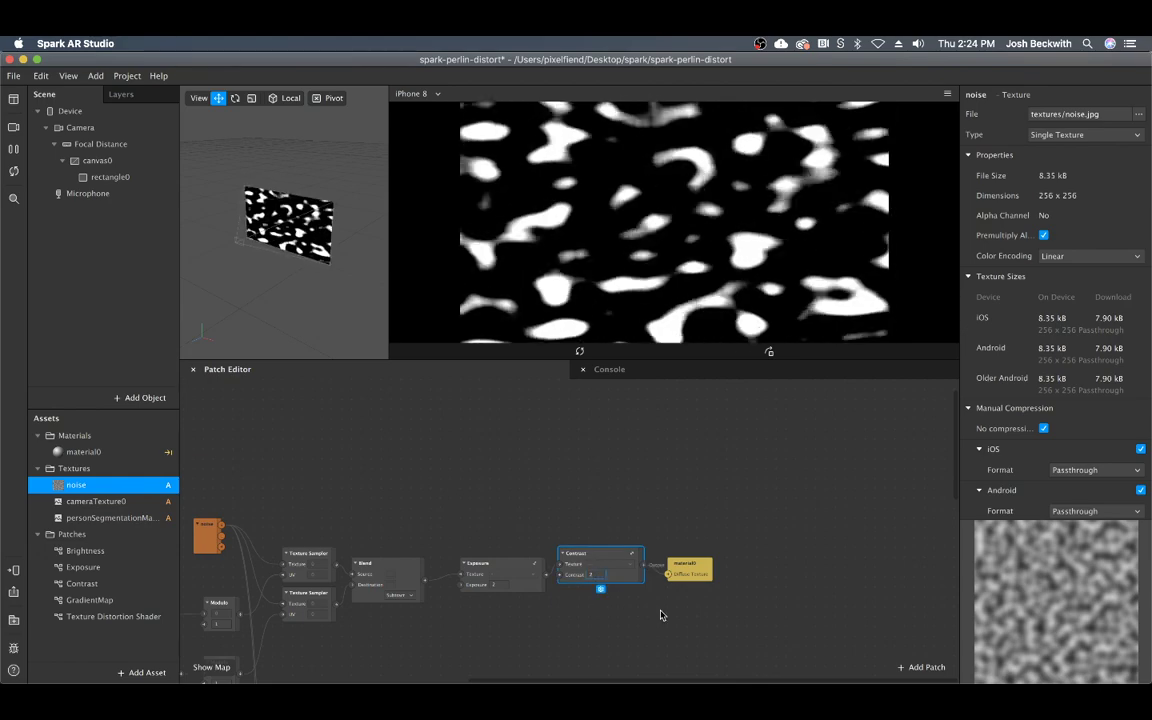
pyautogui.write('.4')
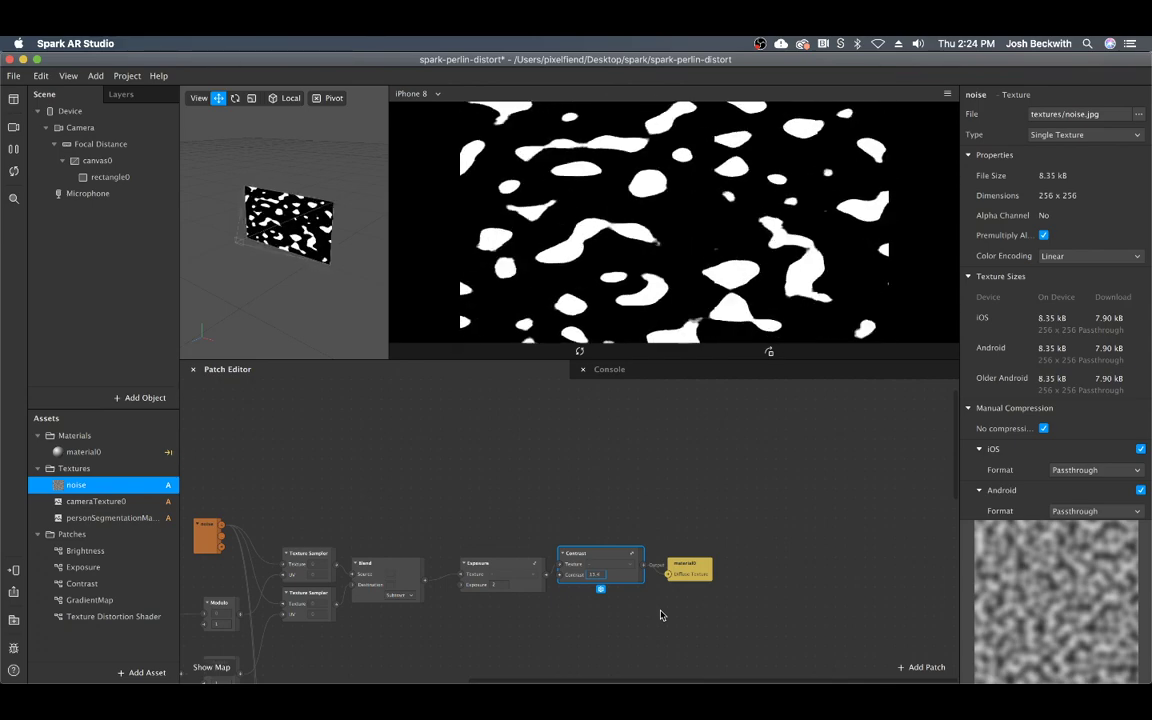
pyautogui.press('Down')
pyautogui.press('Down')
pyautogui.press('Down')
pyautogui.press('Down')
pyautogui.press('Down')
pyautogui.press('Down')
pyautogui.press('Down')
pyautogui.press('Down')
pyautogui.press('Down')
pyautogui.press('Down')
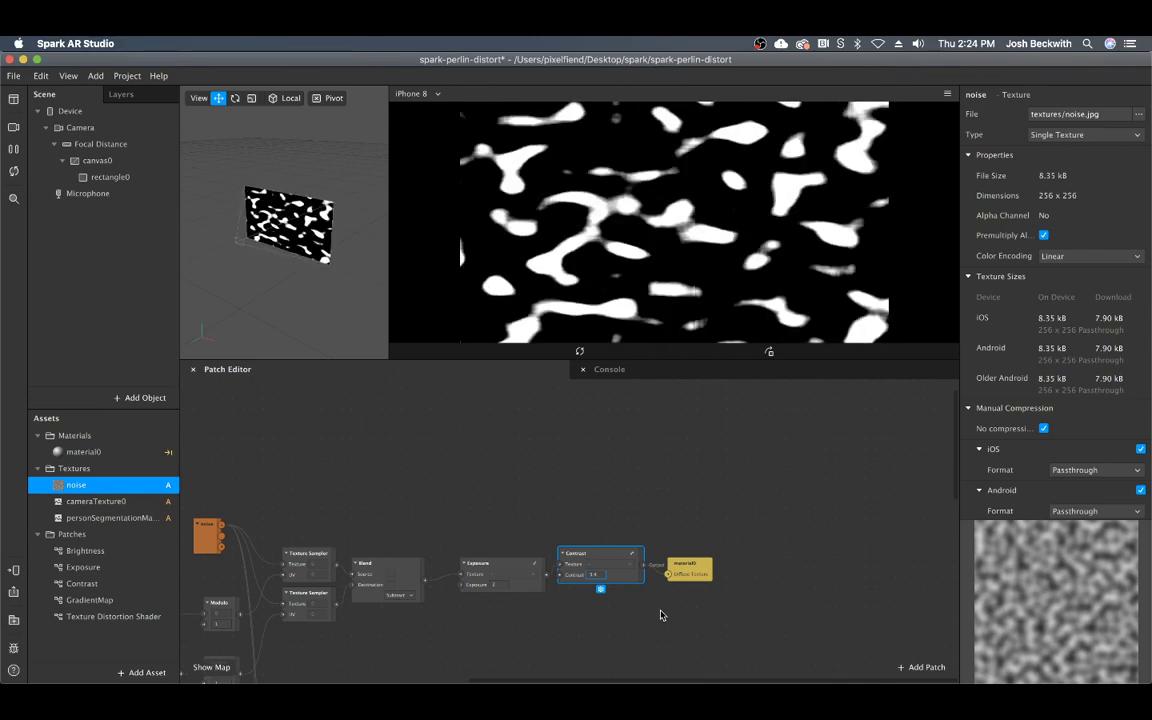
pyautogui.press('Up')
pyautogui.press('Down')
pyautogui.press('Down')
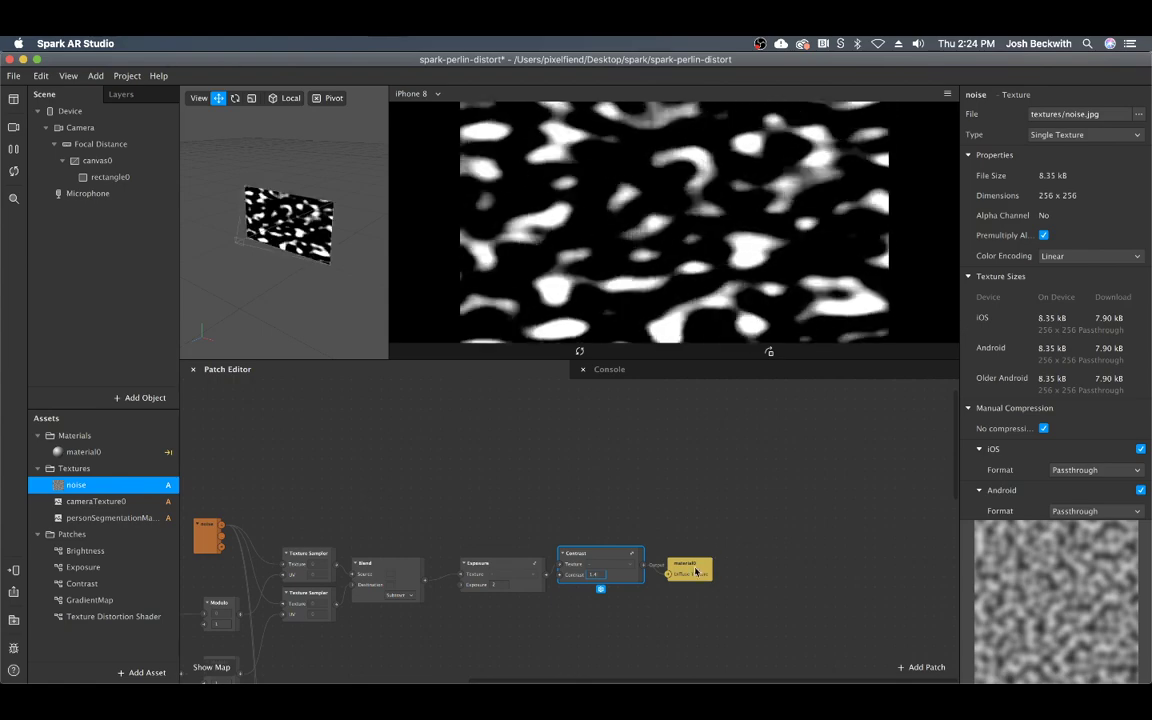
# Step: Move material0 right, then duplicate the Texture Distortion Shader and the Pack patch and place both copies beside the new noise chain
pyautogui.moveTo(706, 577); pyautogui.dragTo(765, 559)
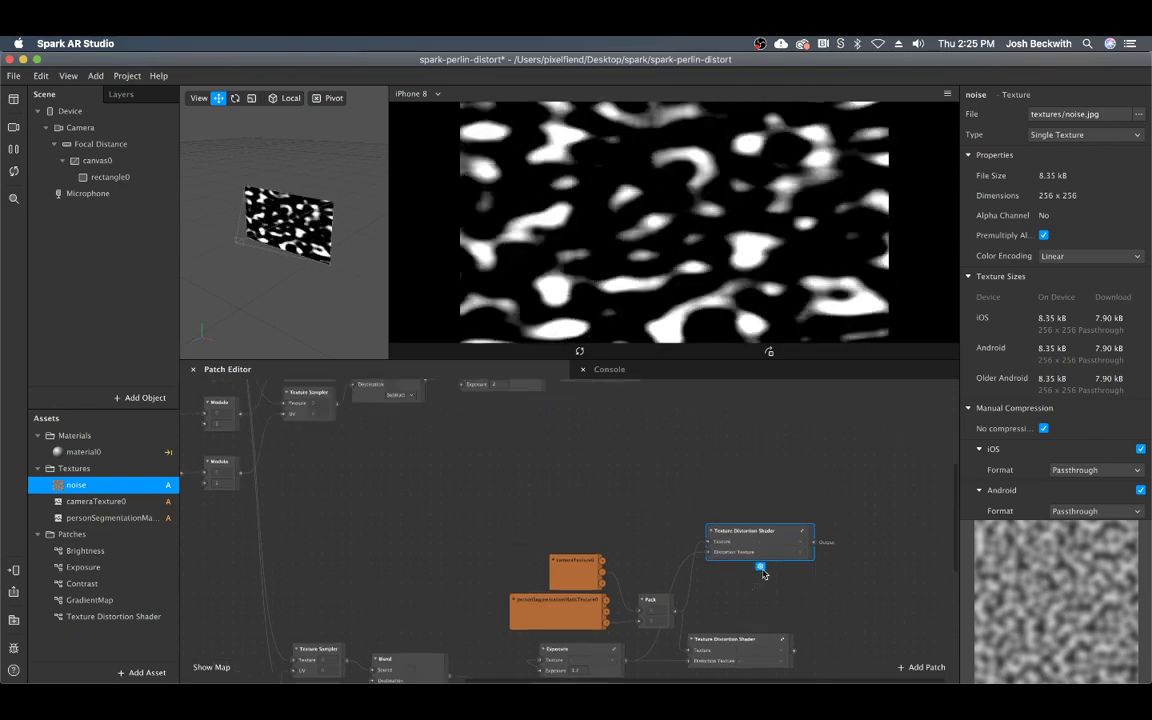
pyautogui.moveTo(759, 632); pyautogui.dragTo(761, 494)
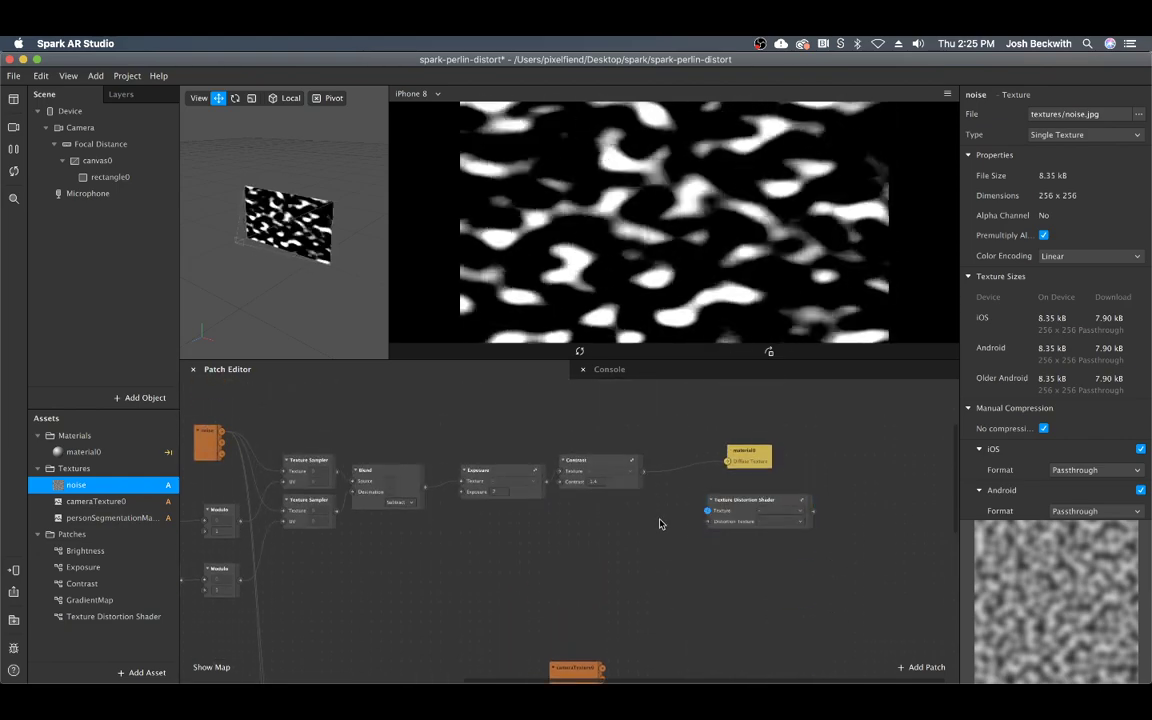
pyautogui.hscroll(-3, 659, 524)
pyautogui.scroll(-4, 660, 528)
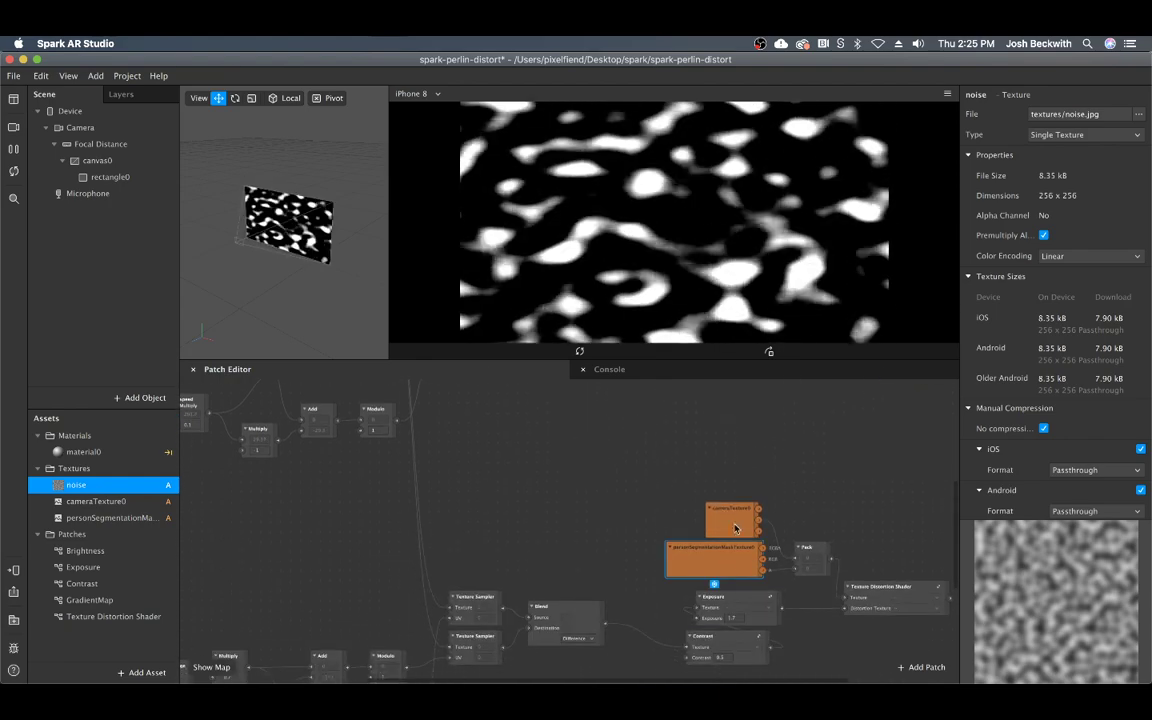
pyautogui.moveTo(820, 473); pyautogui.dragTo(683, 556)
pyautogui.hscroll(2, 826, 419)
pyautogui.scroll(2, 828, 418)
pyautogui.scroll(2, 826, 418)
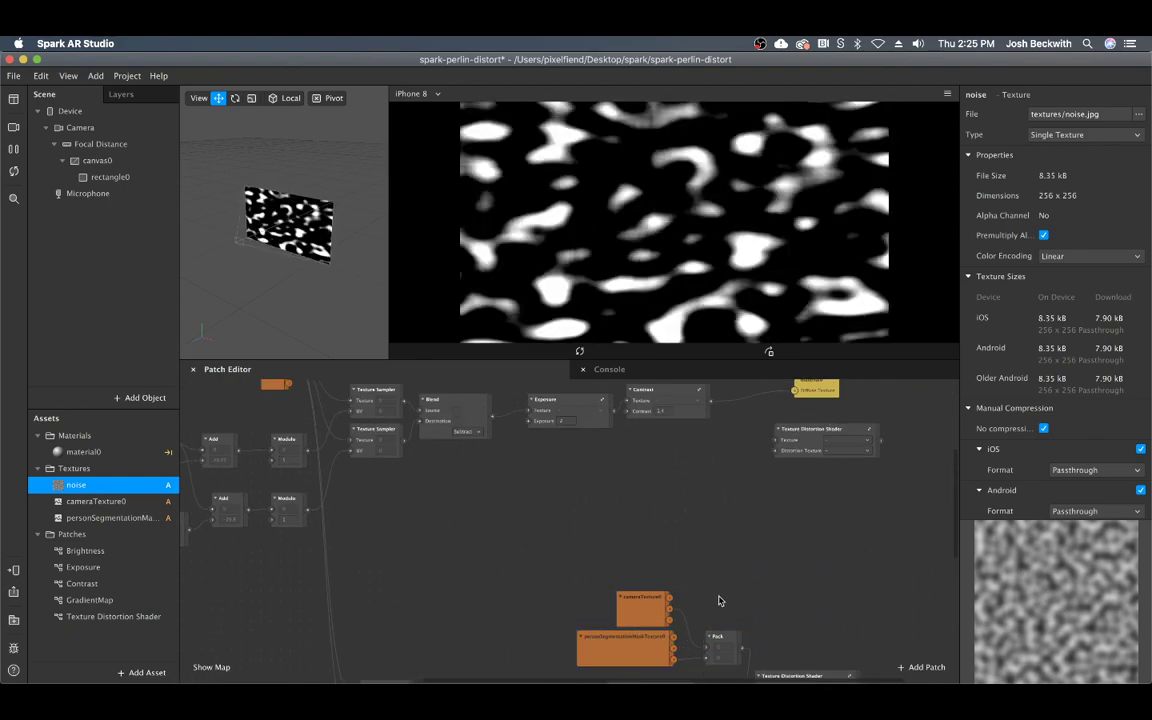
pyautogui.moveTo(585, 650); pyautogui.dragTo(584, 651)
pyautogui.press('super+d')
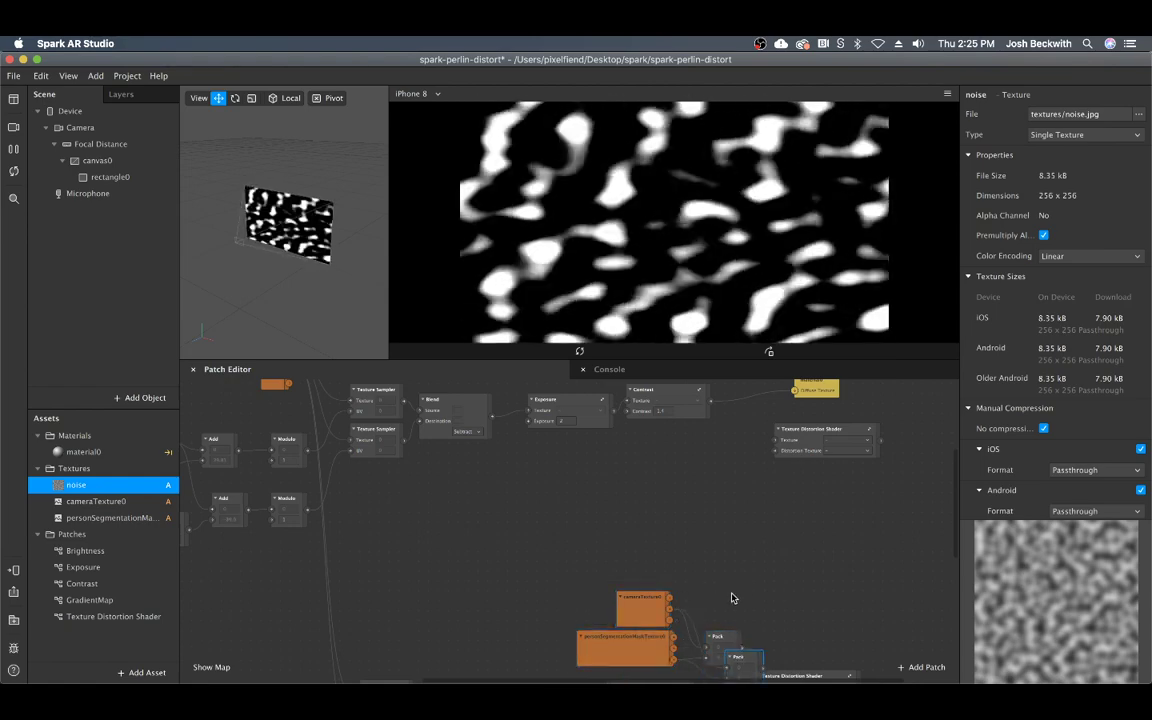
pyautogui.moveTo(745, 660); pyautogui.dragTo(745, 508)
# Step: Connect the copied Pack patch directly to material0's Diffuse Texture and zoom the scene view to preview the segmented camera image
pyautogui.moveTo(645, 594)
pyautogui.mouseDown()
pyautogui.moveTo(640, 546)
pyautogui.moveTo(634, 583)
pyautogui.mouseUp()
pyautogui.moveTo(765, 500); pyautogui.dragTo(795, 391)
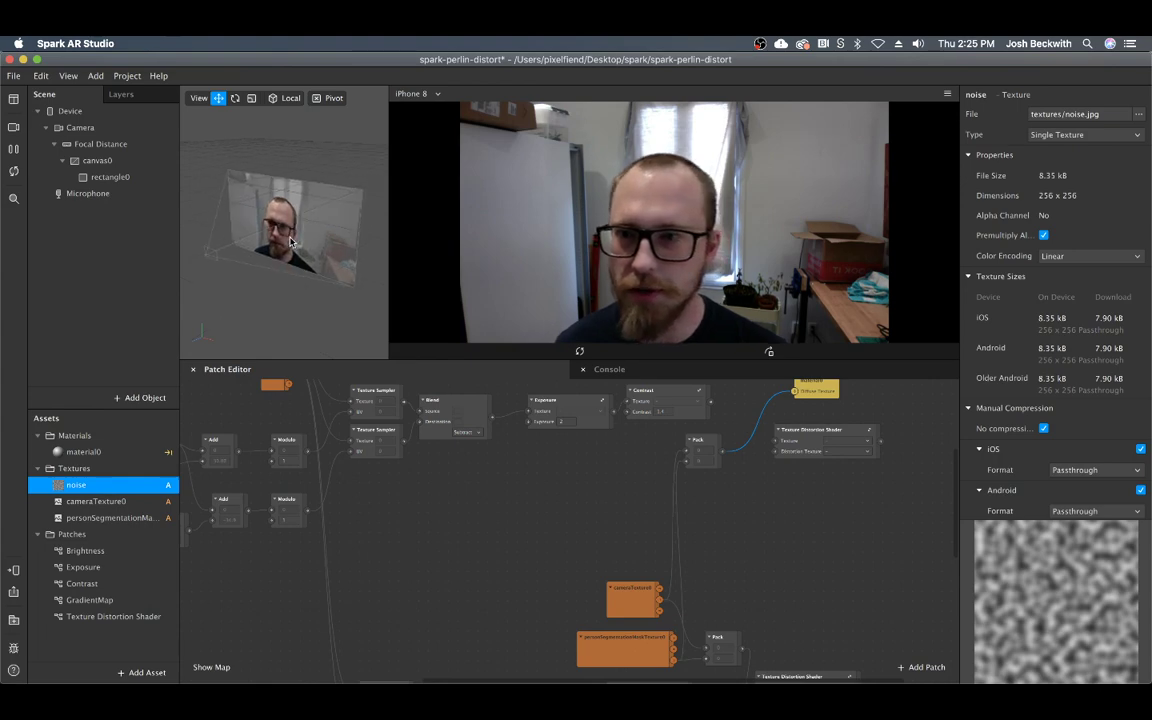
pyautogui.scroll(5, 290, 242)
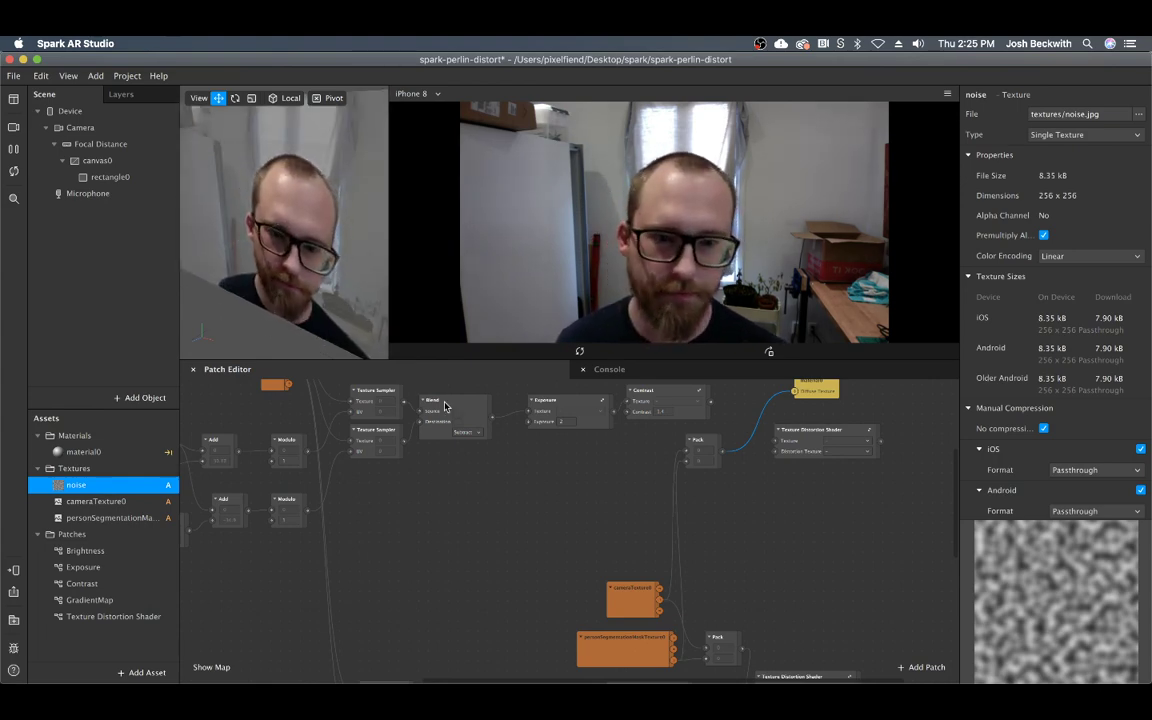
pyautogui.scroll(3, 663, 647)
pyautogui.scroll(-3, 640, 610)
# Step: Feed Pack into the copied Texture Distortion Shader's Texture and Contrast into its Distortion Texture, with its output driving material0's Diffuse Texture
pyautogui.click(670, 652)
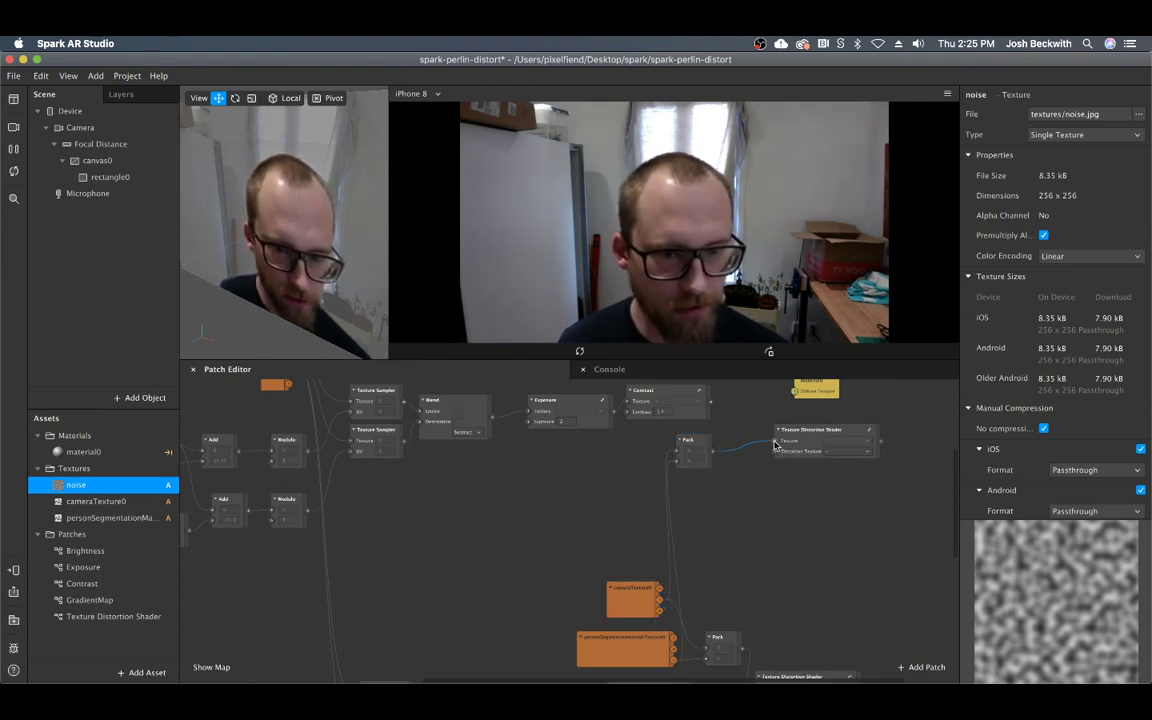
pyautogui.moveTo(775, 445); pyautogui.dragTo(776, 442)
pyautogui.scroll(4, 831, 543)
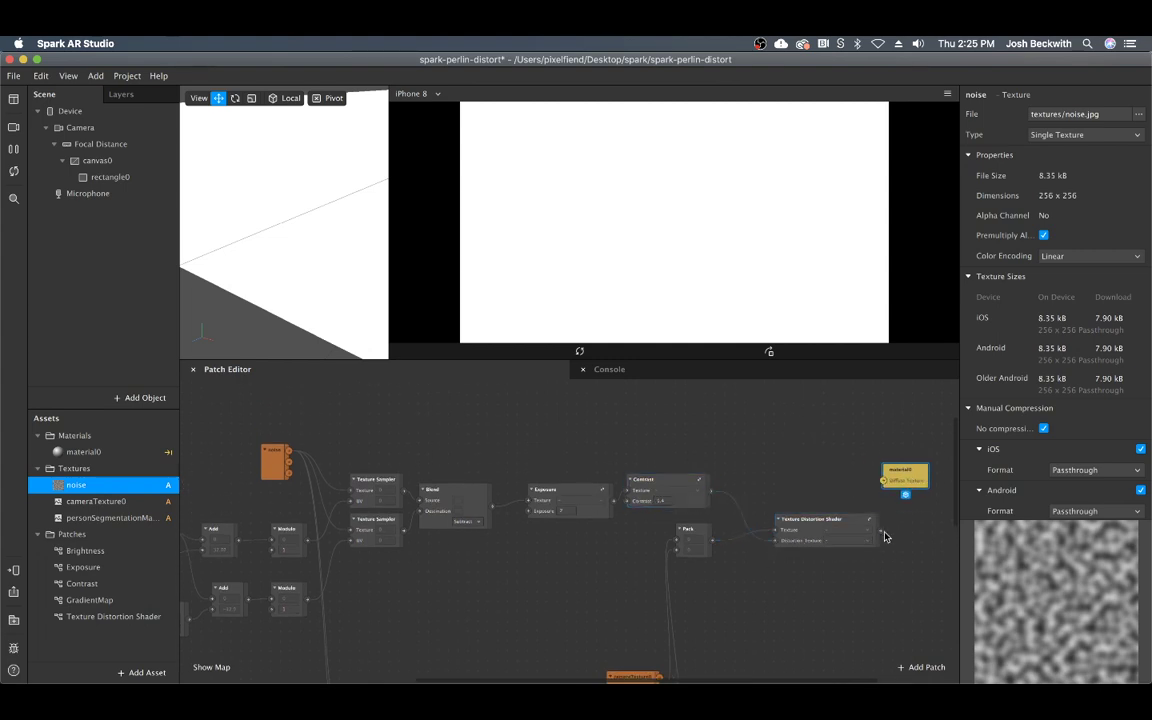
pyautogui.moveTo(880, 530); pyautogui.dragTo(884, 484)
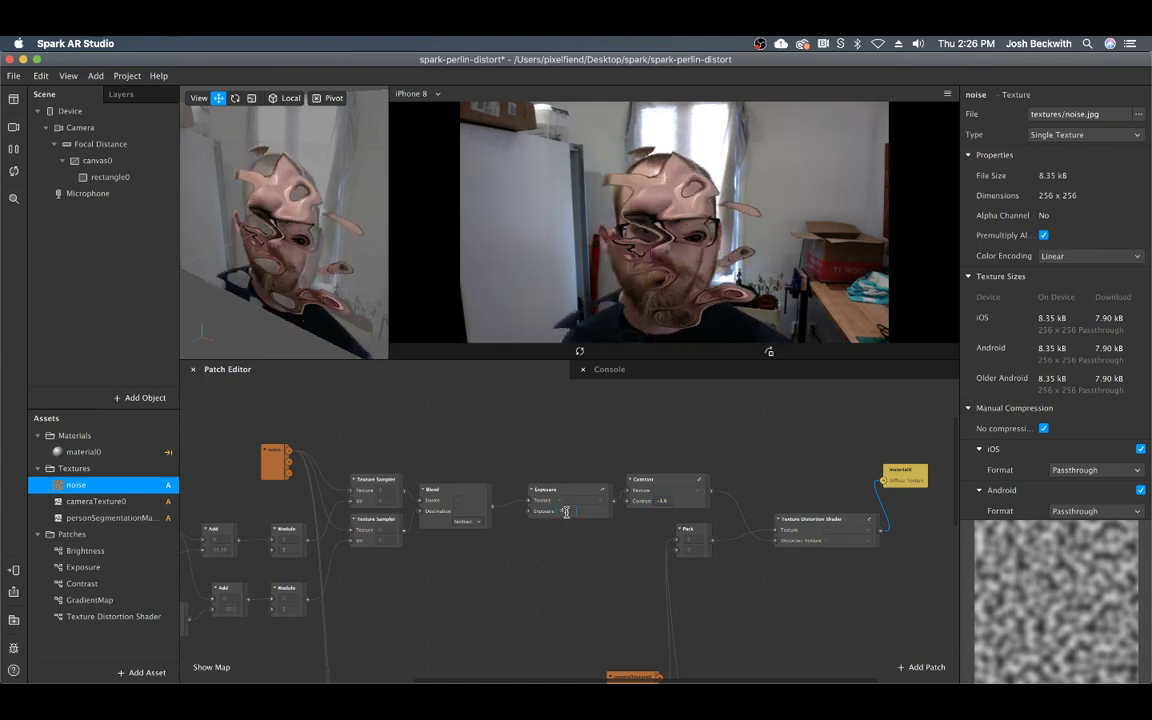
# Step: Try progressively more negative values on the Contrast patch to see their effect on the distortion
pyautogui.doubleClick(668, 503)
pyautogui.write('-4.8')
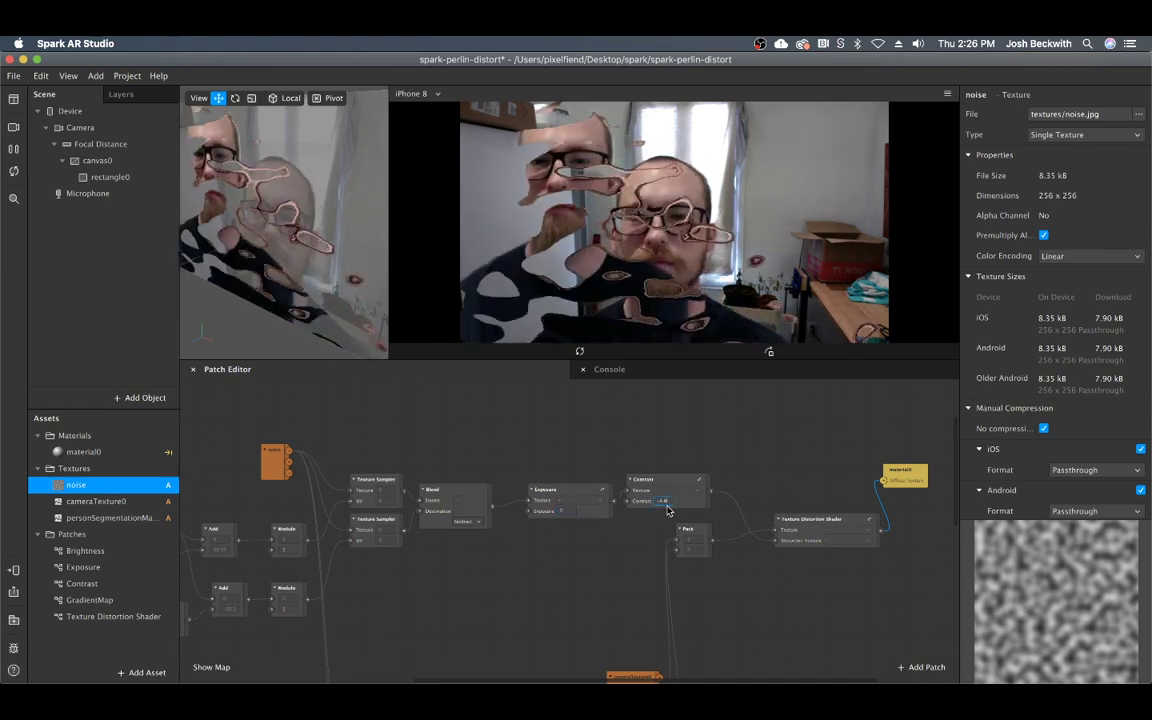
pyautogui.press('Down')
pyautogui.press('Down')
pyautogui.press('Down')
pyautogui.press('Down')
pyautogui.press('Down')
pyautogui.press('Down')
pyautogui.press('Down')
pyautogui.press('Down')
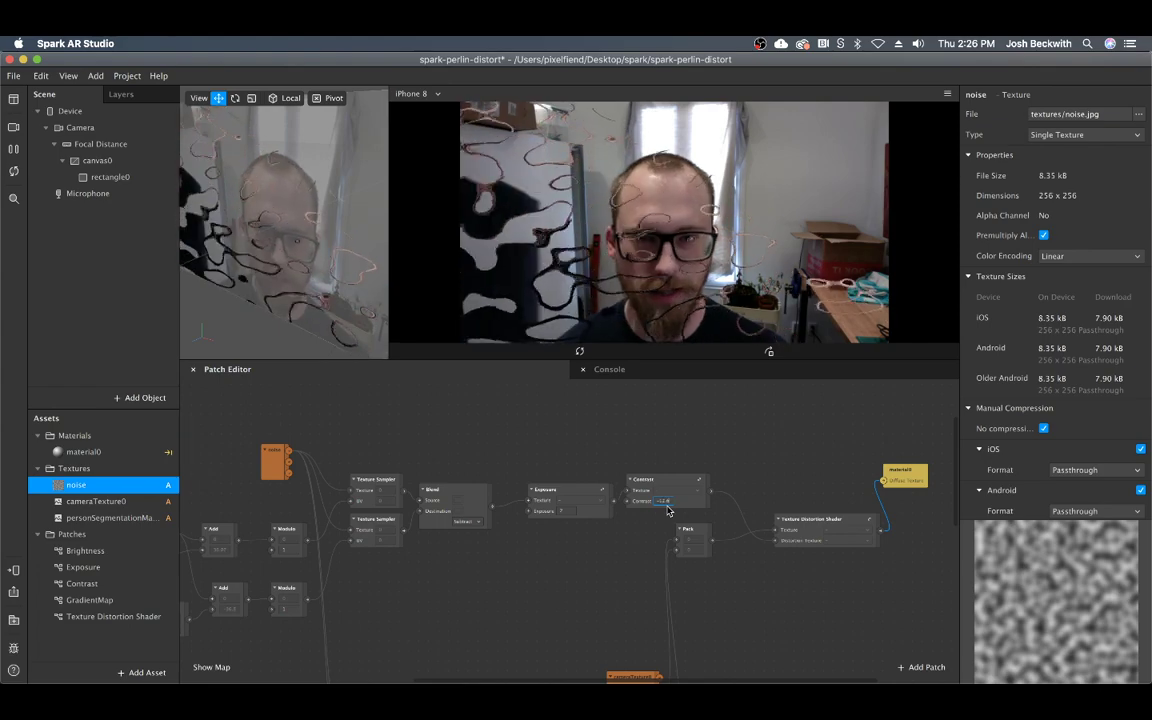
pyautogui.press('Down')
pyautogui.press('Down')
pyautogui.press('Down')
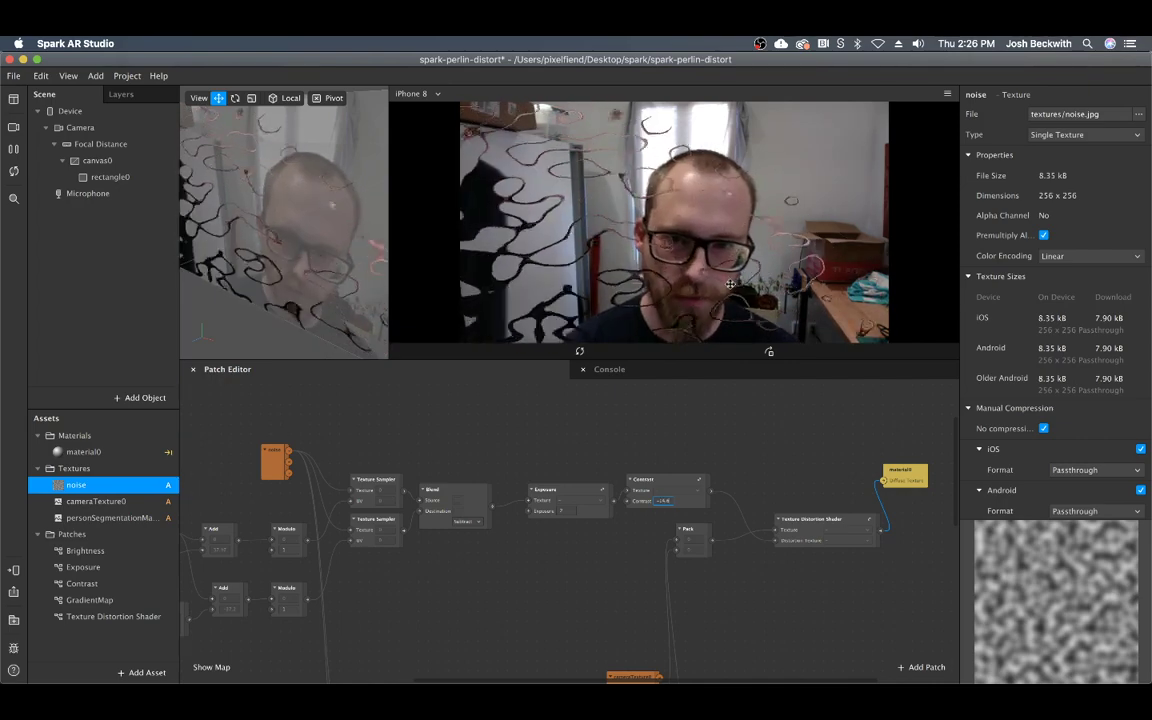
# Step: Raise the Contrast patch's value to -1.6
pyautogui.press('Up')
pyautogui.press('Up')
pyautogui.press('Up')
pyautogui.press('Up')
pyautogui.press('Up')
pyautogui.press('Up')
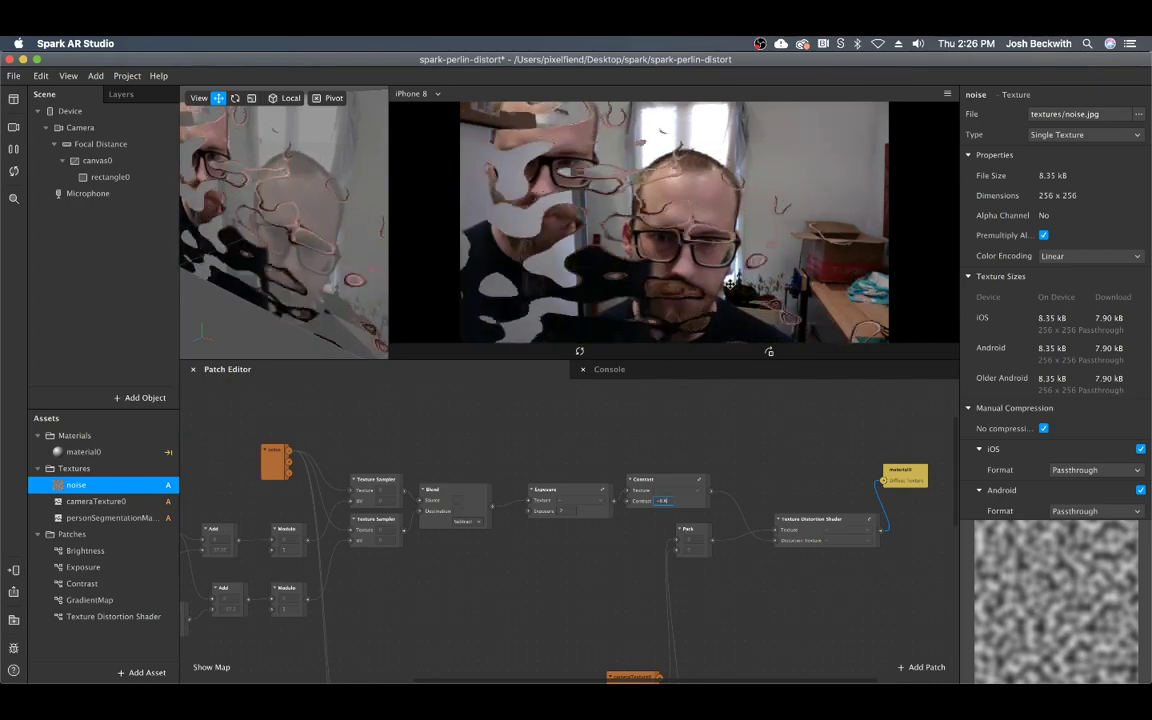
pyautogui.press('Up')
pyautogui.press('Up')
pyautogui.press('Up')
pyautogui.press('Up')
pyautogui.press('Up')
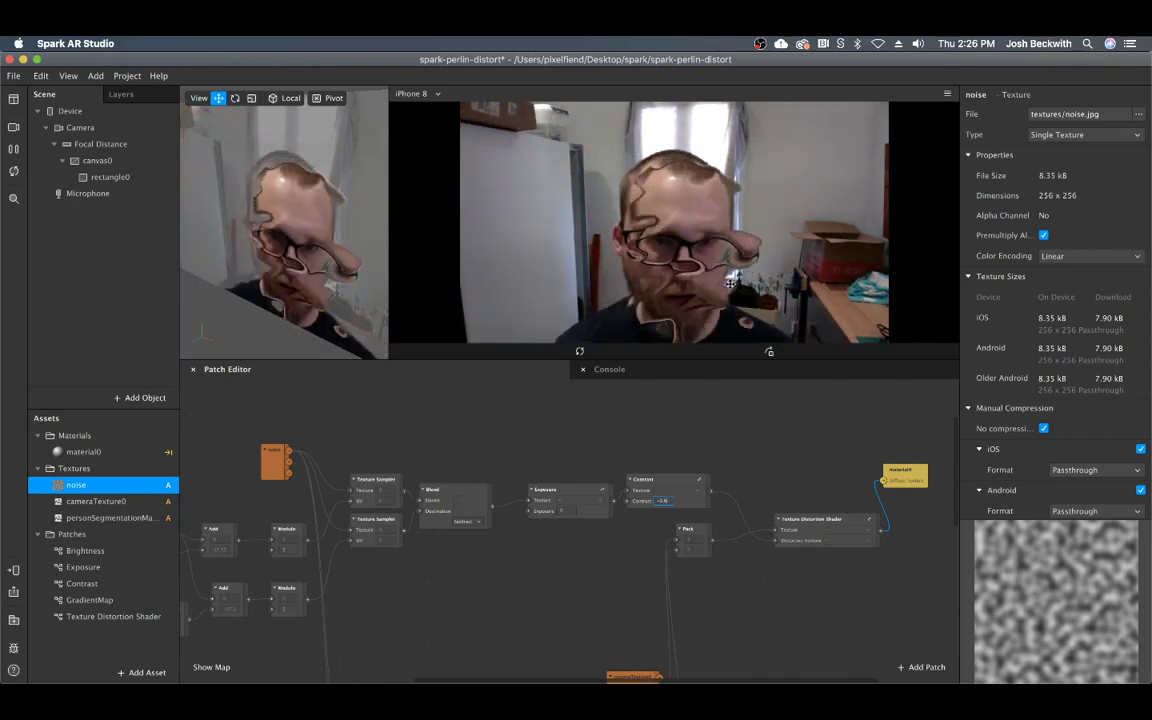
pyautogui.press('Up')
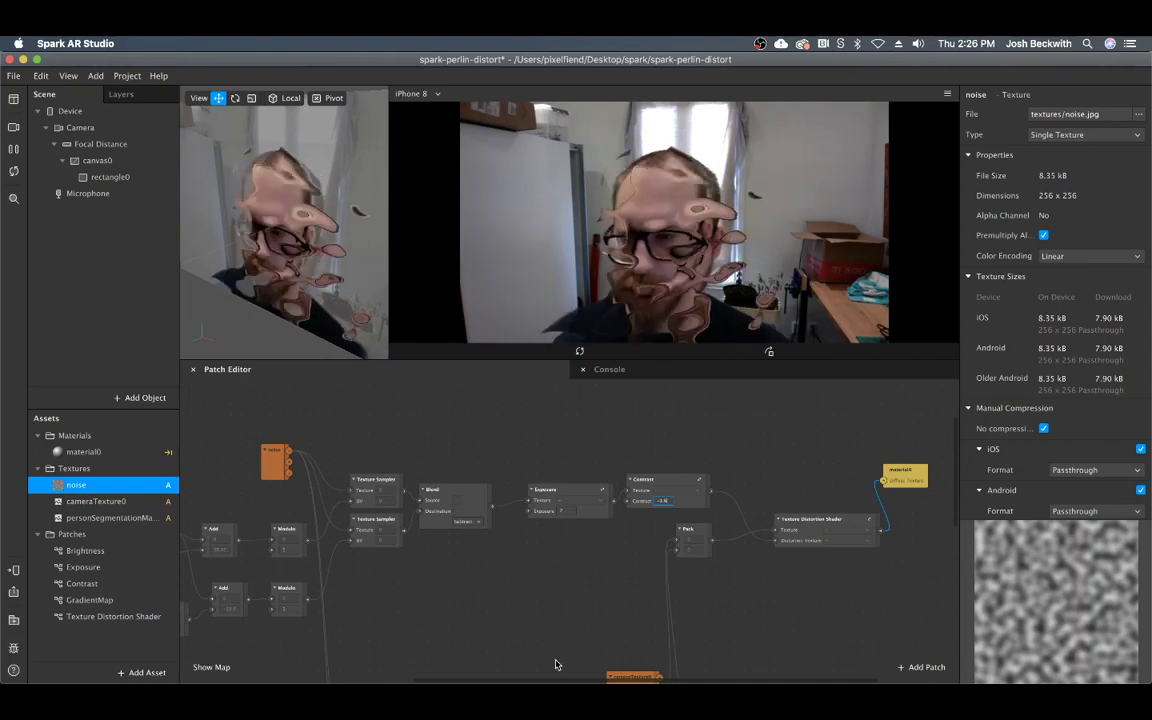
pyautogui.hscroll(-10, 556, 665)
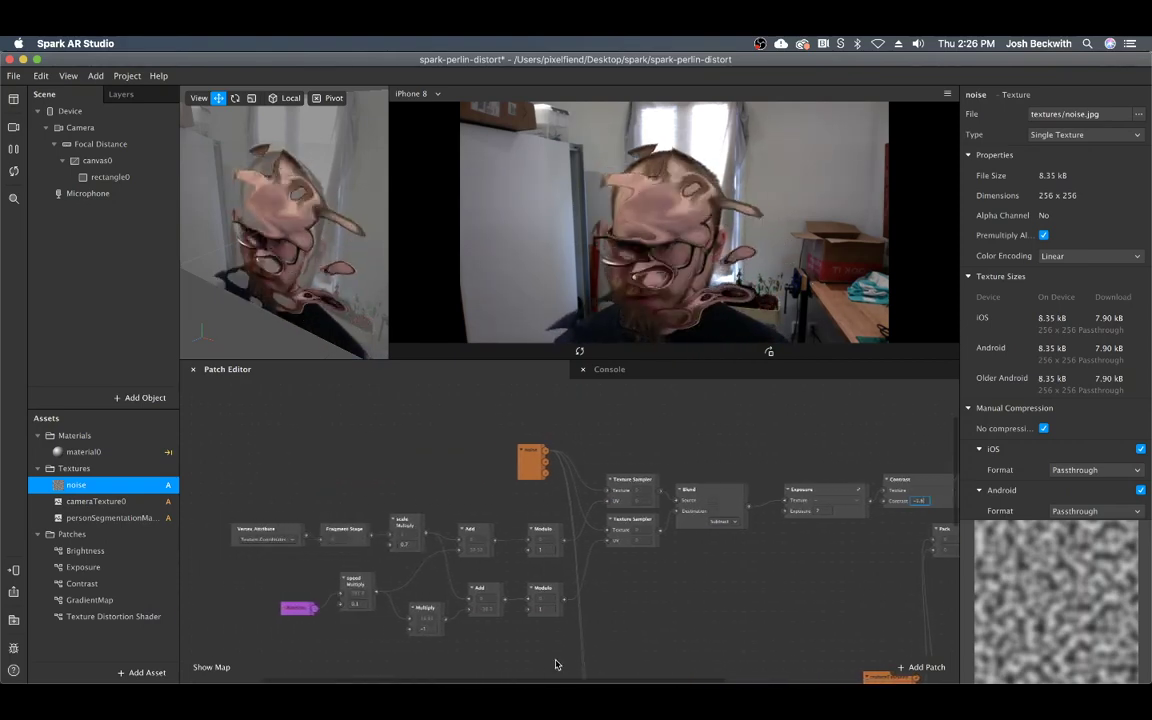
pyautogui.scroll(-5, 556, 665)
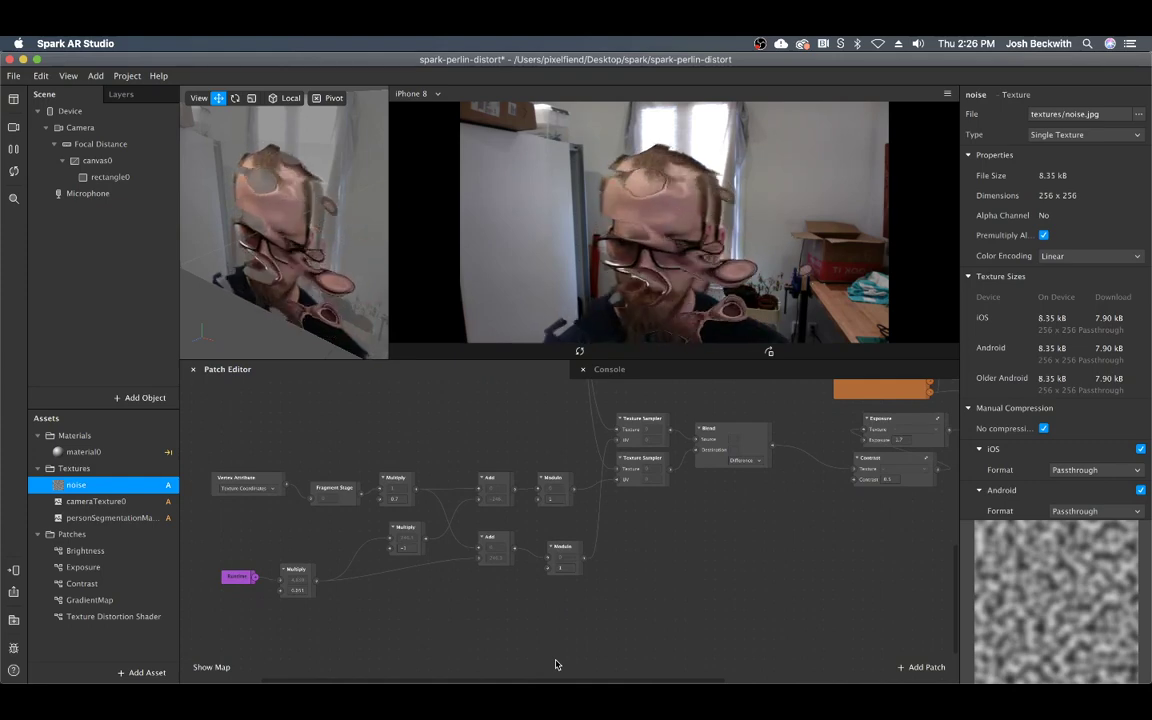
pyautogui.hscroll(10, 556, 665)
pyautogui.scroll(6, 556, 665)
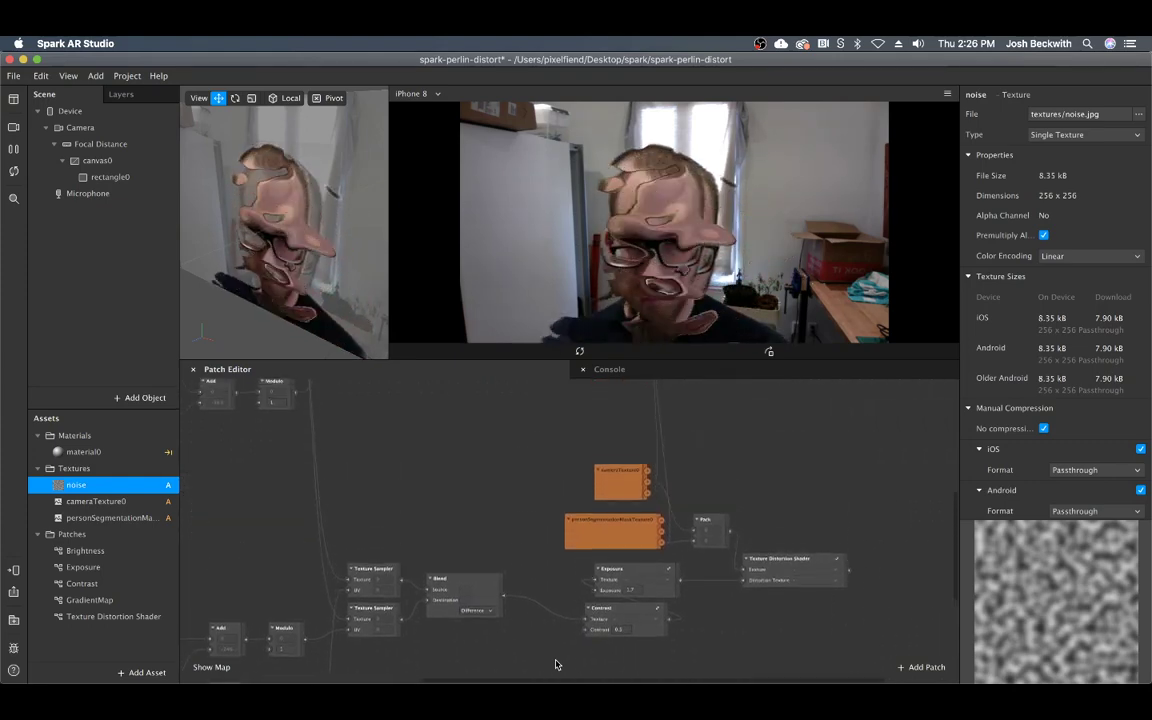
pyautogui.scroll(3, 556, 665)
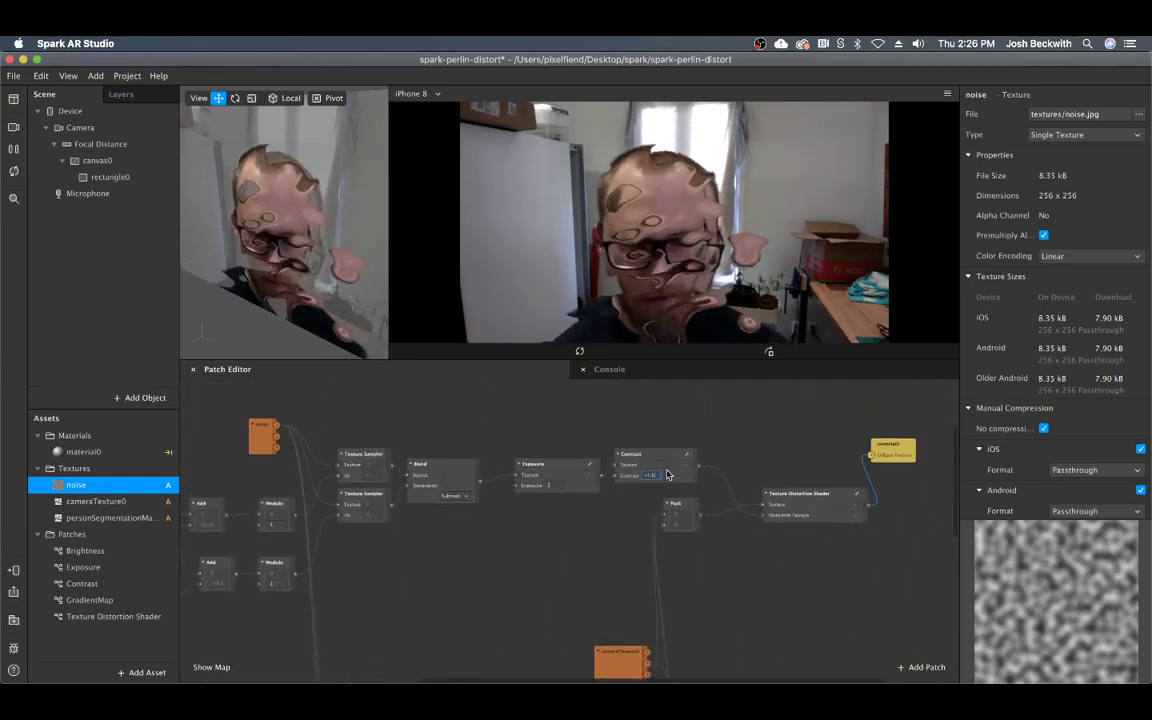
# Step: Move the Texture Distortion Shader patch closer to the Contrast and Pack patches and open its internal patch graph
pyautogui.moveTo(810, 493); pyautogui.dragTo(782, 473)
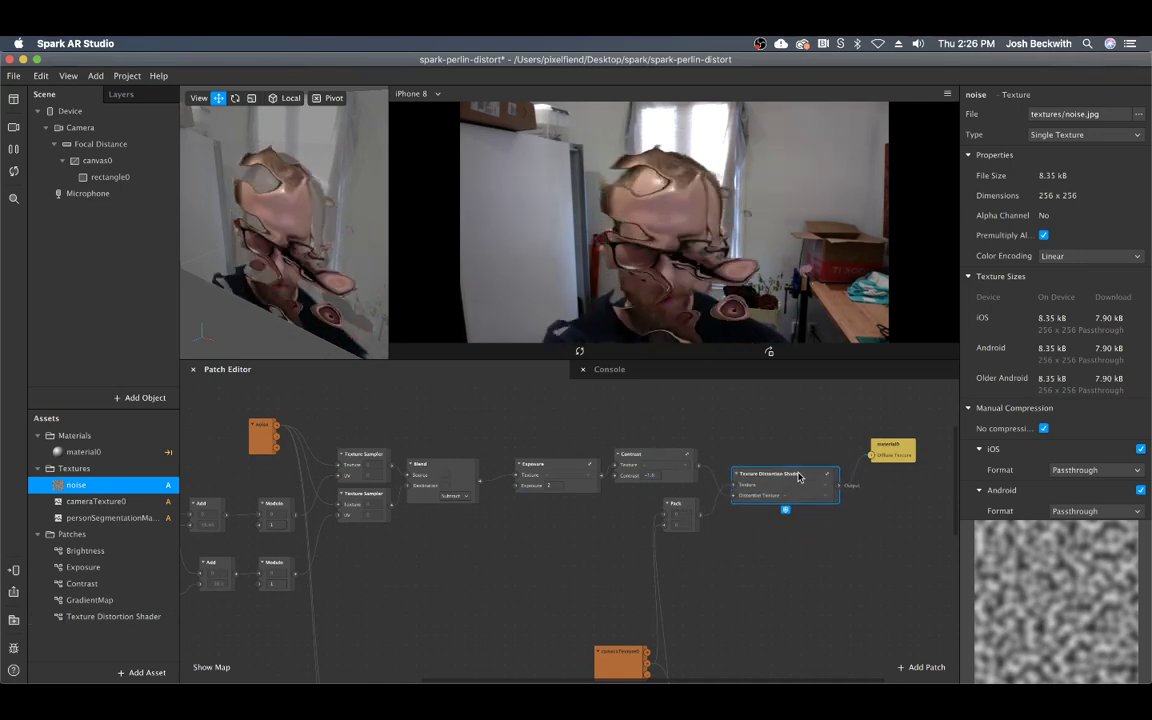
pyautogui.scroll(5, 840, 601)
pyautogui.hscroll(5, 840, 601)
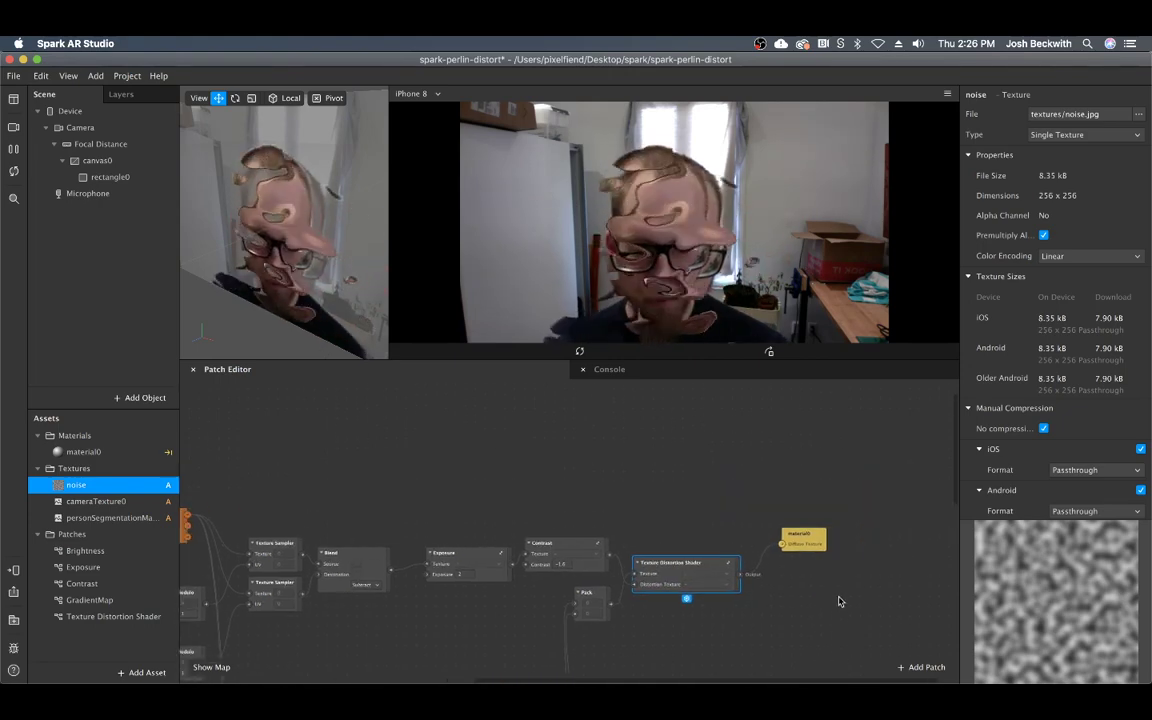
pyautogui.doubleClick(728, 567)
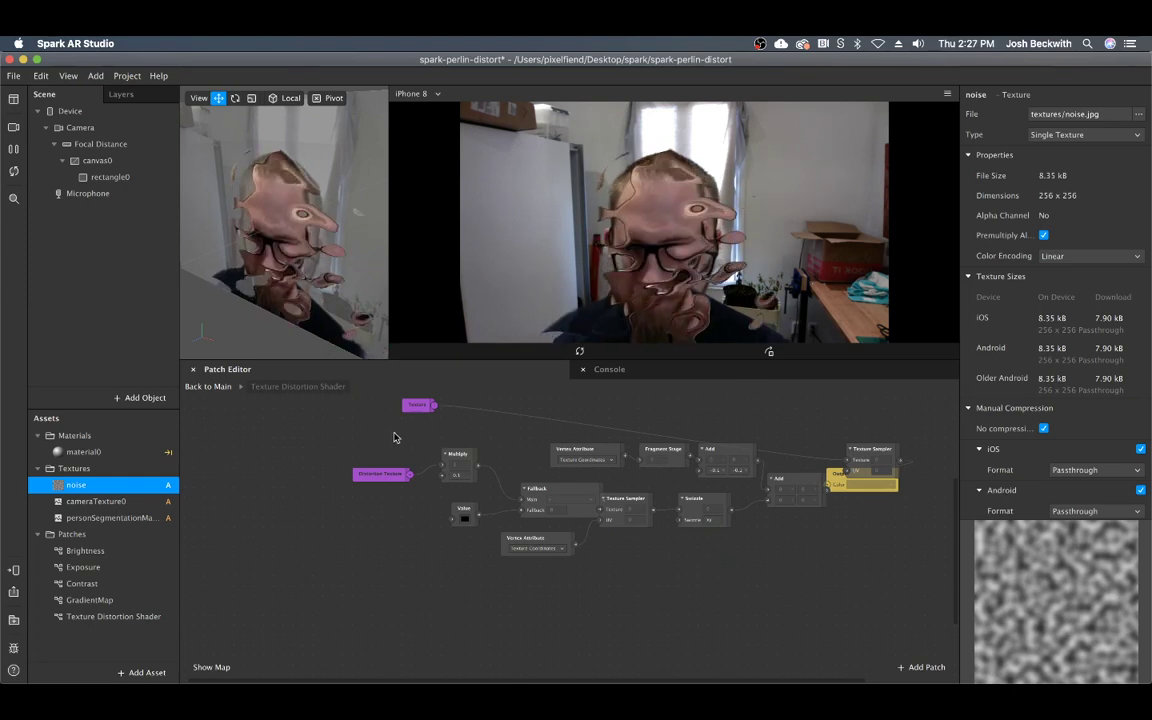
# Step: Spread out the final Texture Sampler, Output, Fallback and inner Texture Sampler patches so the shader's connections are easy to read
pyautogui.moveTo(884, 453); pyautogui.dragTo(824, 418)
pyautogui.moveTo(865, 476); pyautogui.dragTo(955, 458)
pyautogui.moveTo(810, 414); pyautogui.dragTo(850, 424)
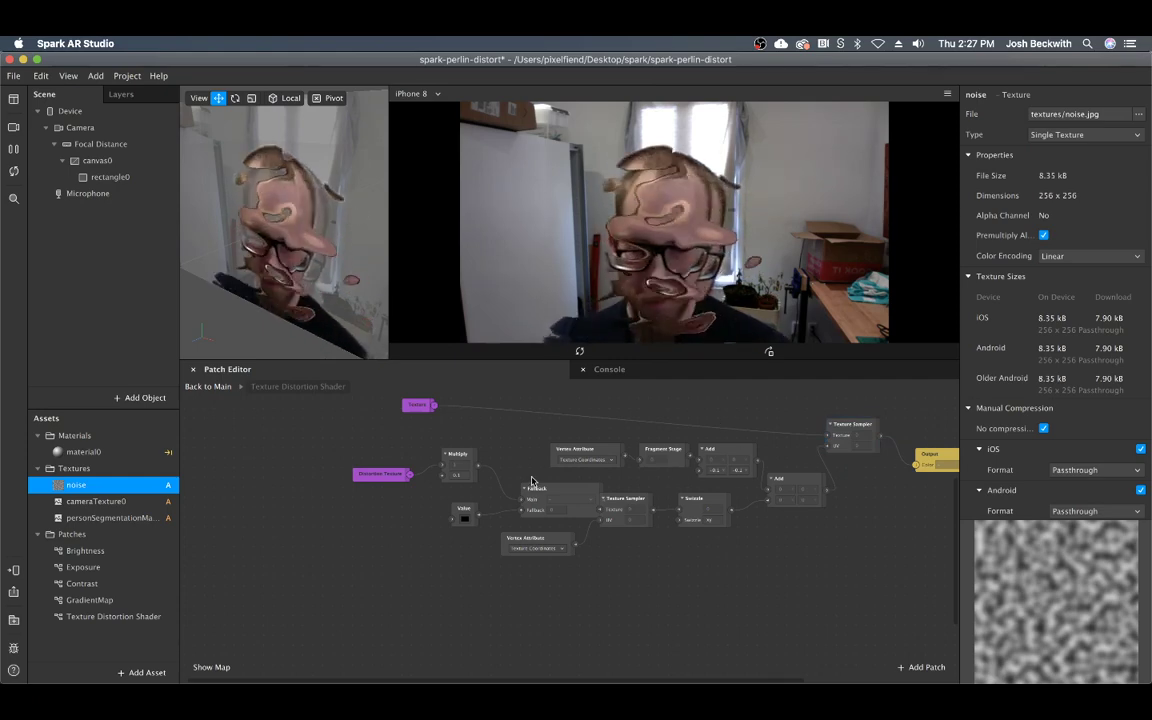
pyautogui.moveTo(639, 506)
pyautogui.mouseDown()
pyautogui.moveTo(658, 522)
pyautogui.moveTo(650, 511)
pyautogui.mouseUp()
pyautogui.click(821, 558)
pyautogui.moveTo(575, 488); pyautogui.dragTo(565, 483)
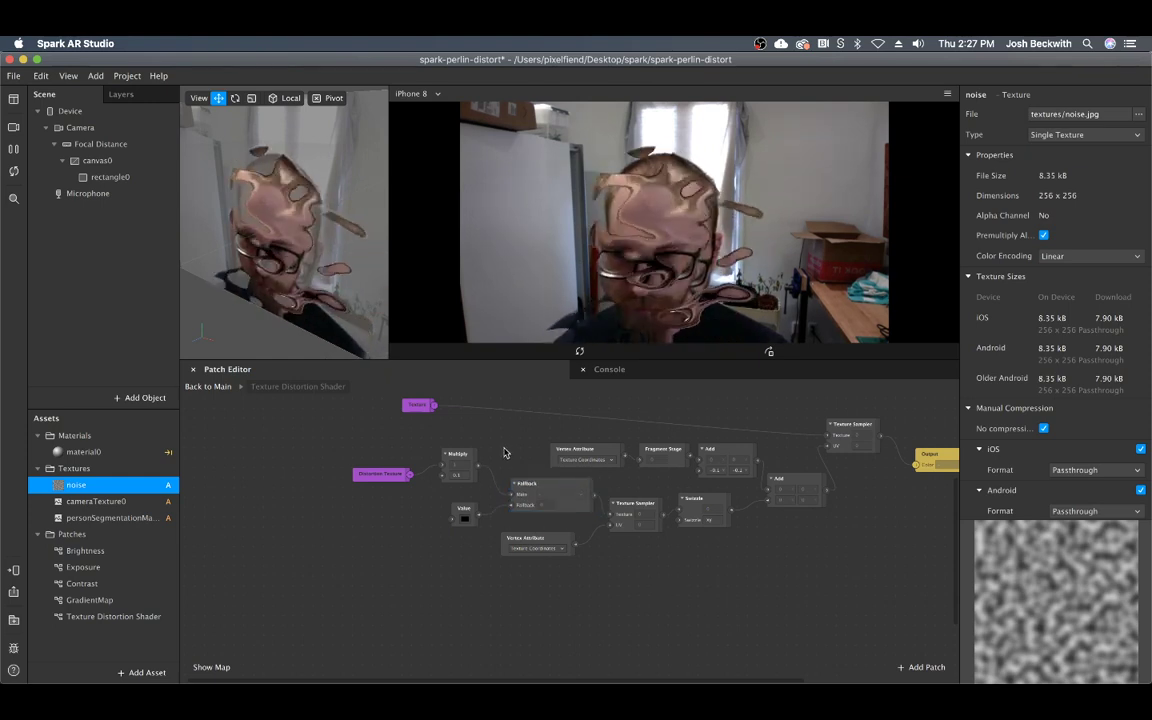
pyautogui.click(553, 492)
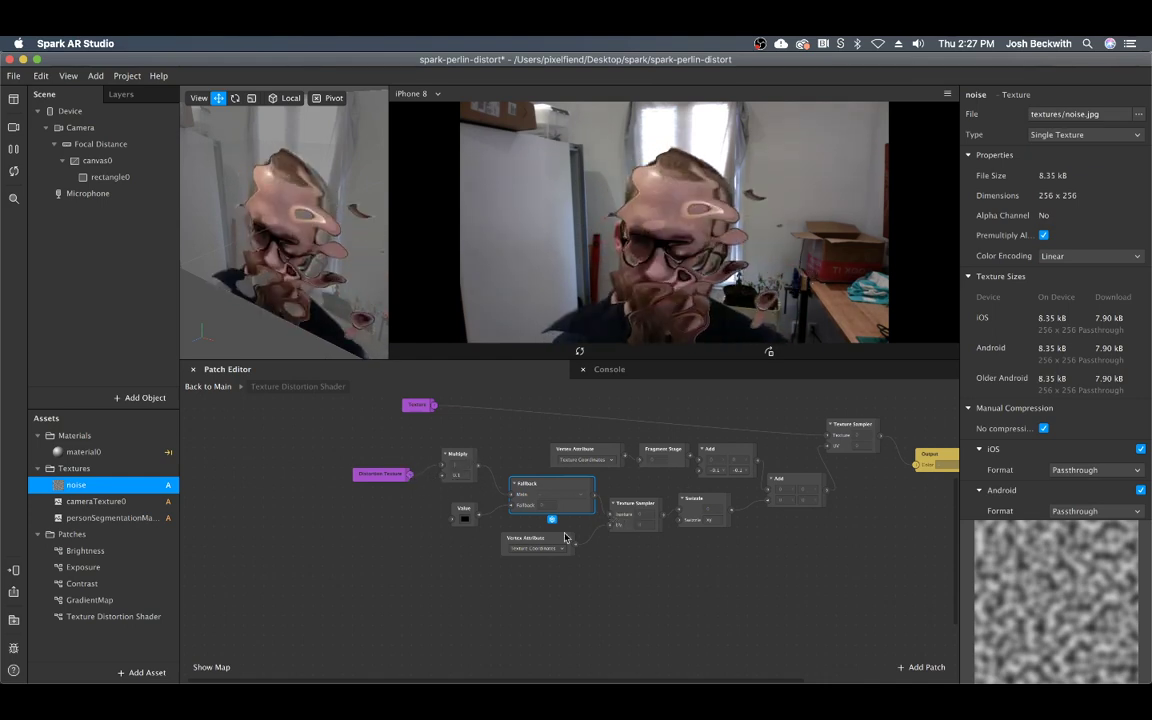
pyautogui.moveTo(568, 488)
pyautogui.mouseDown()
pyautogui.moveTo(557, 497)
pyautogui.moveTo(560, 485)
pyautogui.mouseUp()
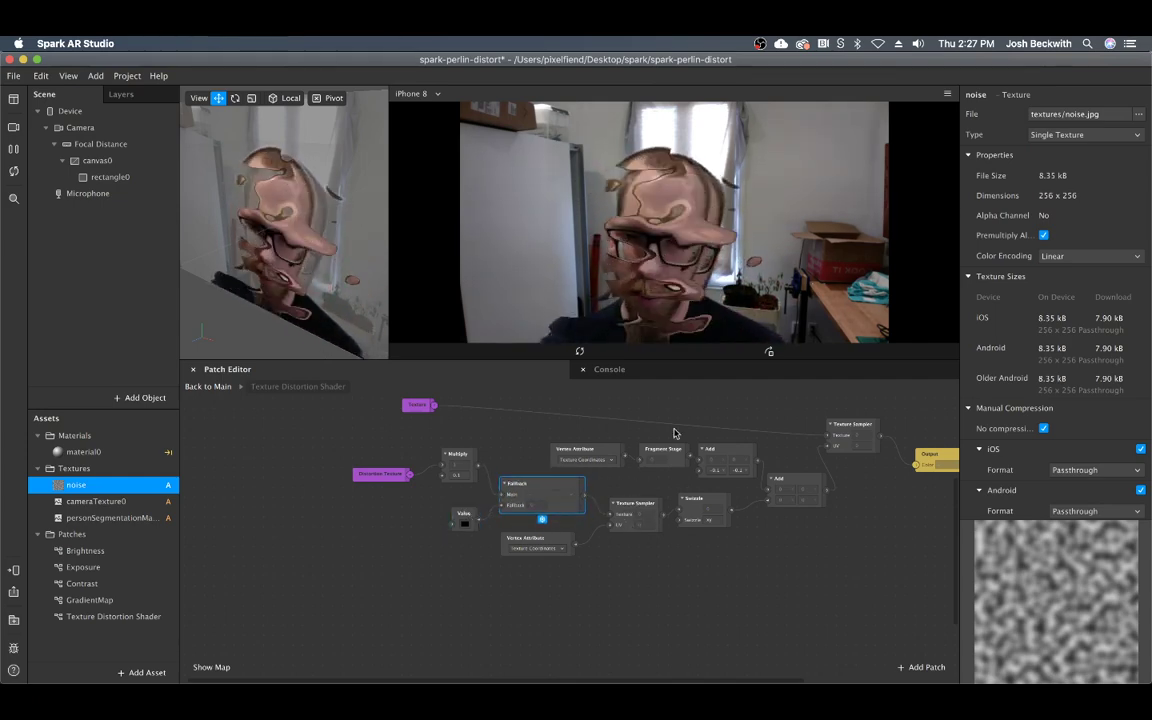
# Step: Try a value of 0 for the second component of the offset Add patch after Fragment Stage
pyautogui.hscroll(3, 697, 607)
pyautogui.scroll(3, 697, 607)
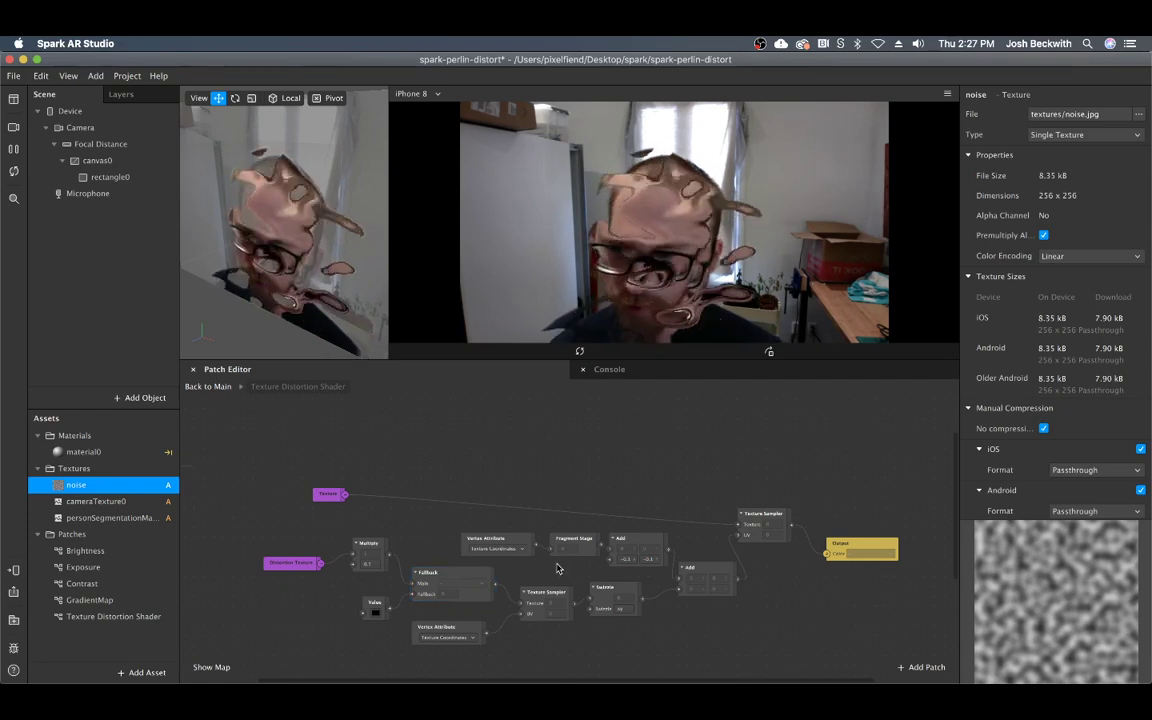
pyautogui.click(378, 548)
pyautogui.click(640, 562)
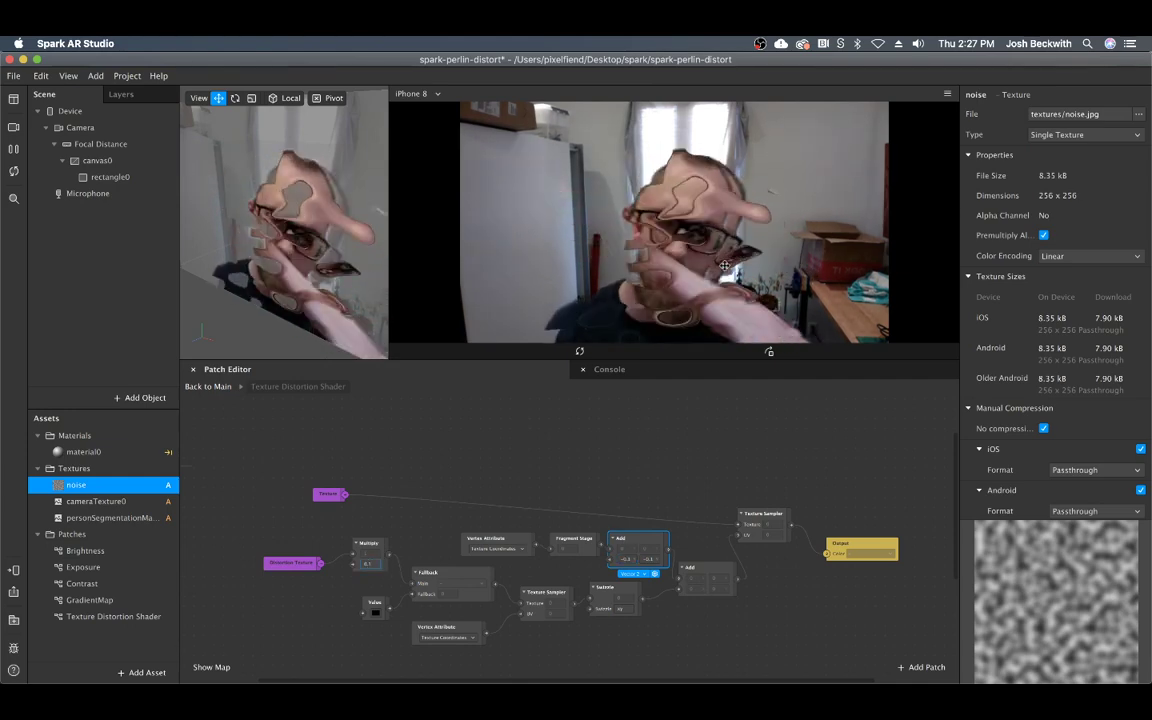
pyautogui.click(648, 559)
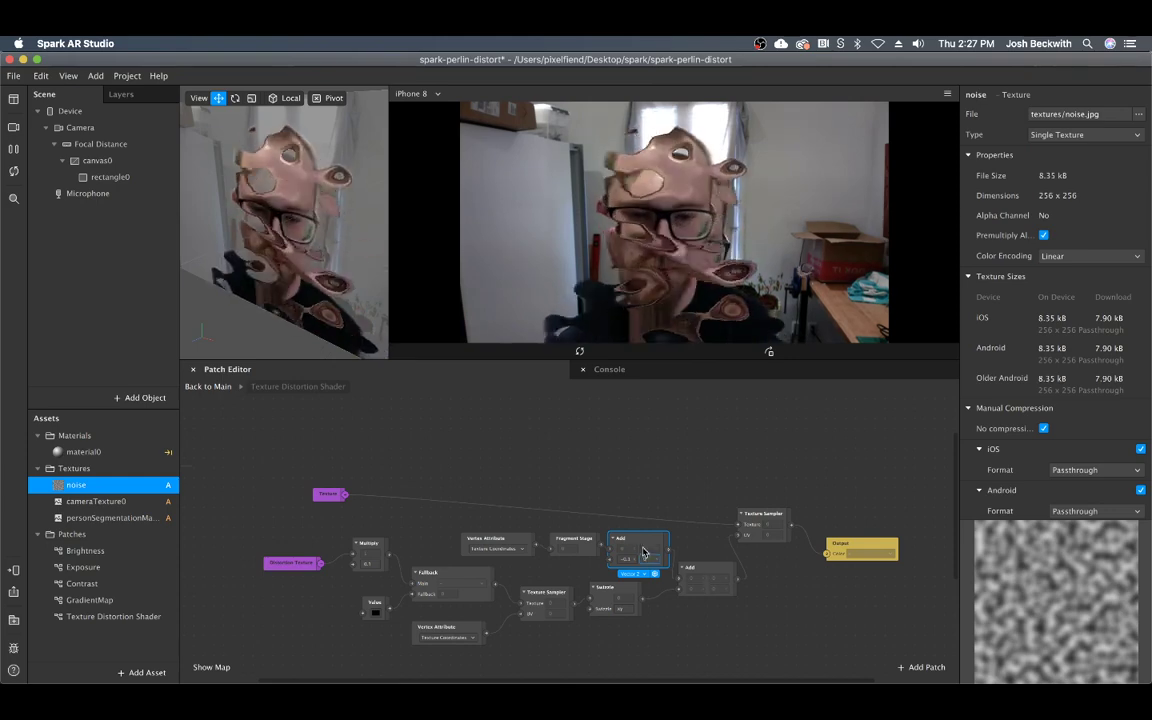
pyautogui.moveTo(649, 537); pyautogui.dragTo(649, 540)
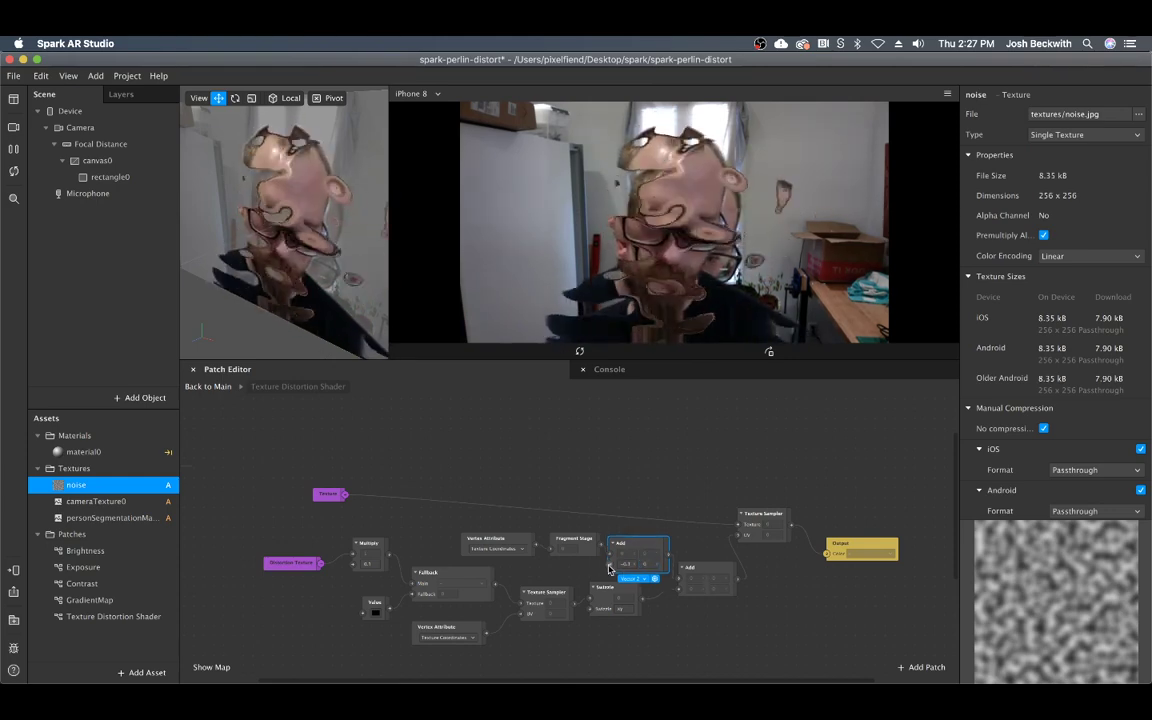
# Step: Try a range of values, including 0, on the Multiply patch that scales the Distortion Texture
pyautogui.click(336, 502)
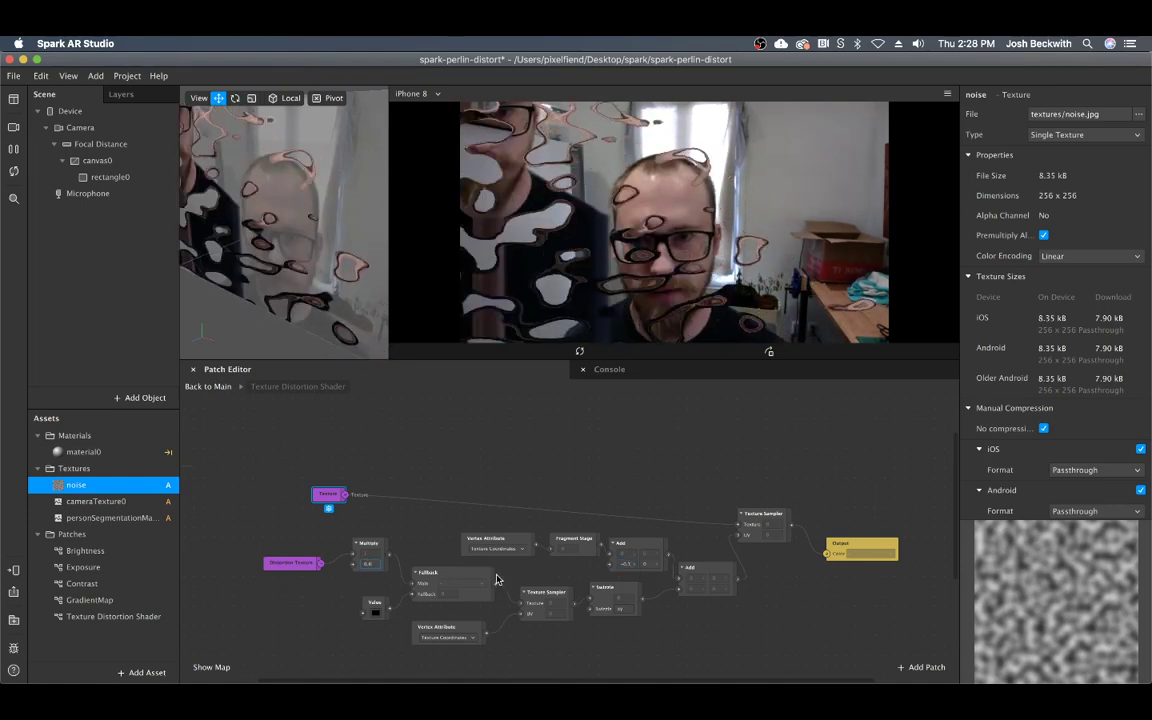
pyautogui.press('Down')
pyautogui.press('Down')
pyautogui.press('Down')
pyautogui.press('Down')
pyautogui.press('Down')
pyautogui.press('Down')
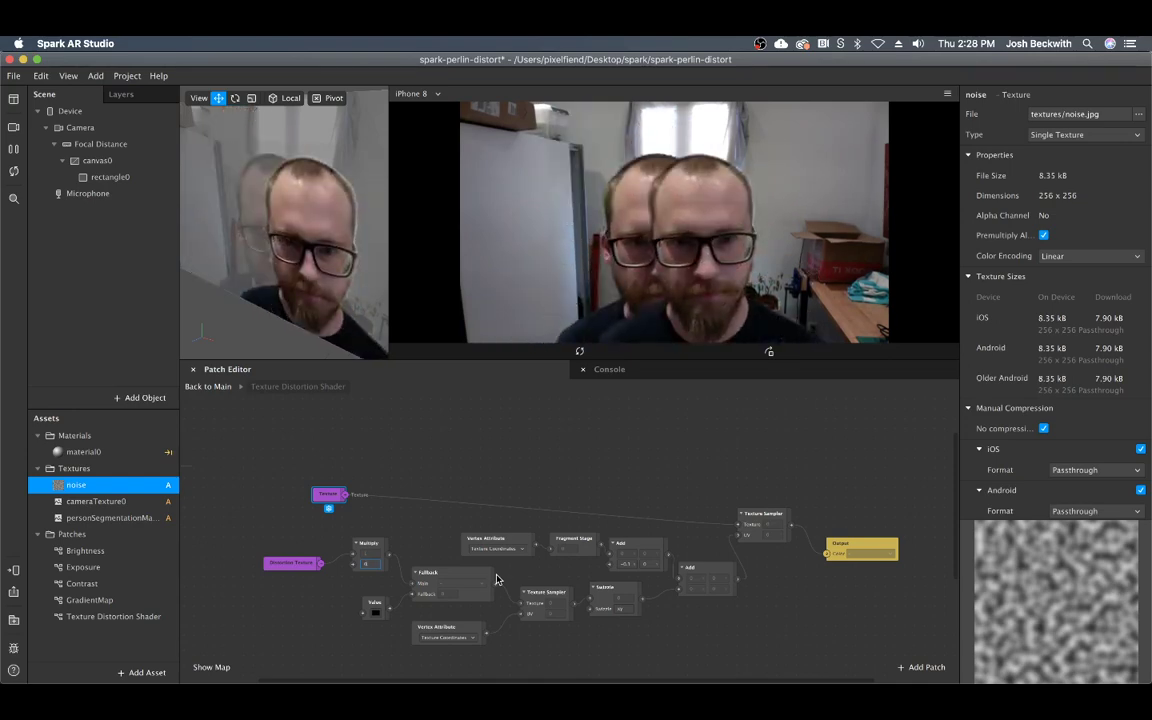
pyautogui.press('Down')
pyautogui.press('Down')
pyautogui.press('Down')
pyautogui.press('Down')
pyautogui.press('Down')
pyautogui.press('Up')
pyautogui.press('Up')
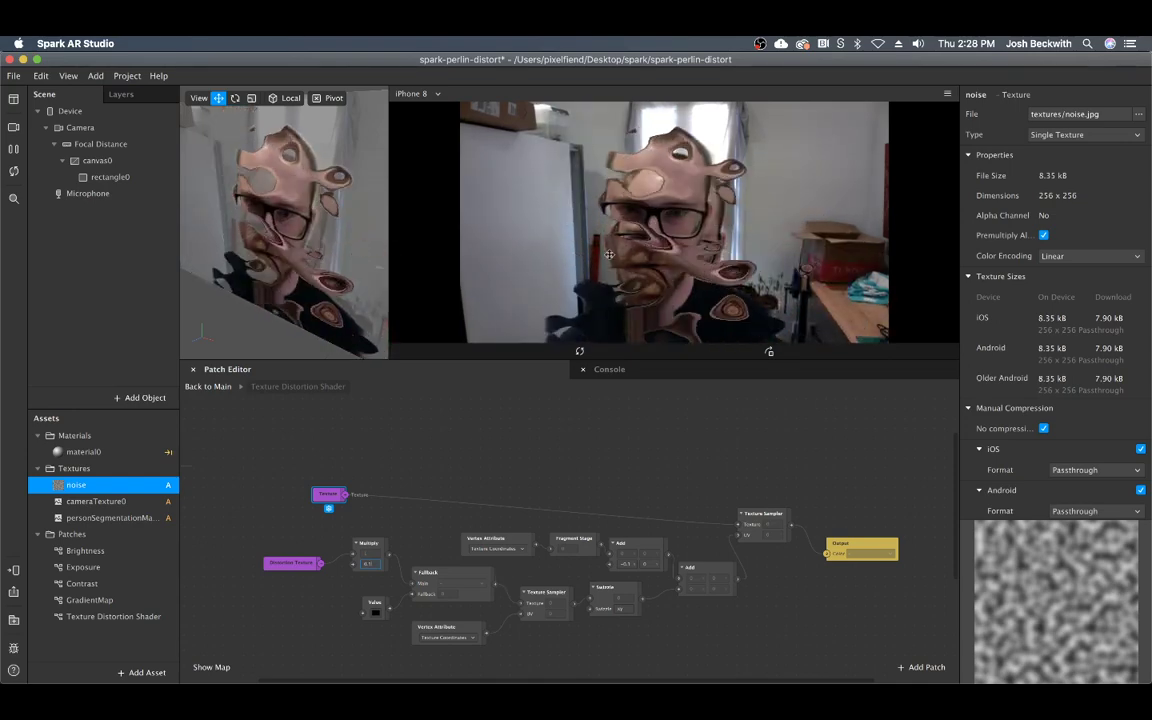
# Step: Set the offset Add patch's second component to -0.1 and return to the main patch graph
pyautogui.click(645, 564)
pyautogui.write('-0.1')
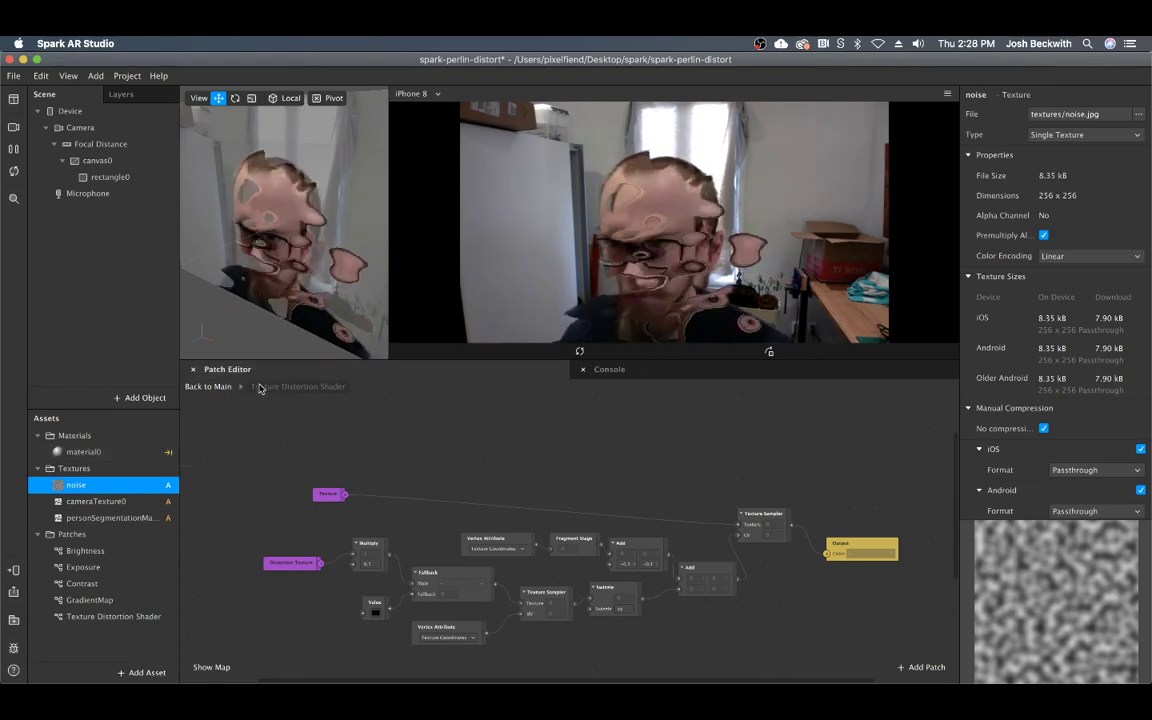
pyautogui.click(215, 387)
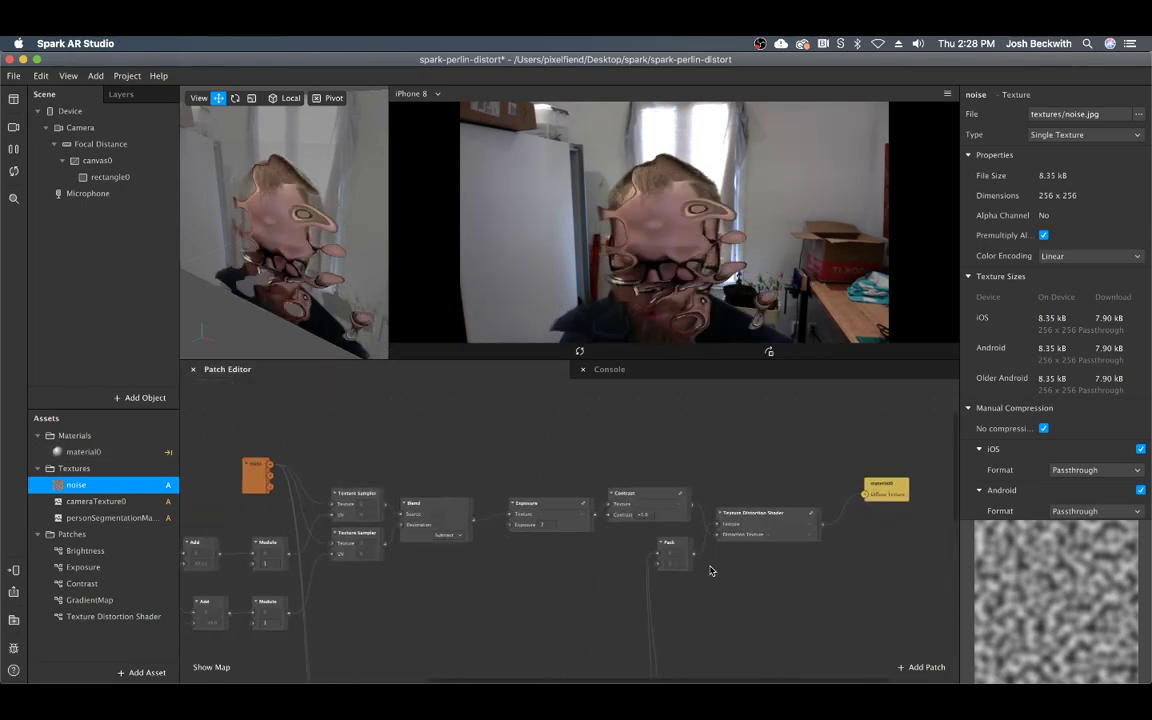
# Step: Try the Add mode on the noise Blend patch together with different Exposure values
pyautogui.click(684, 540)
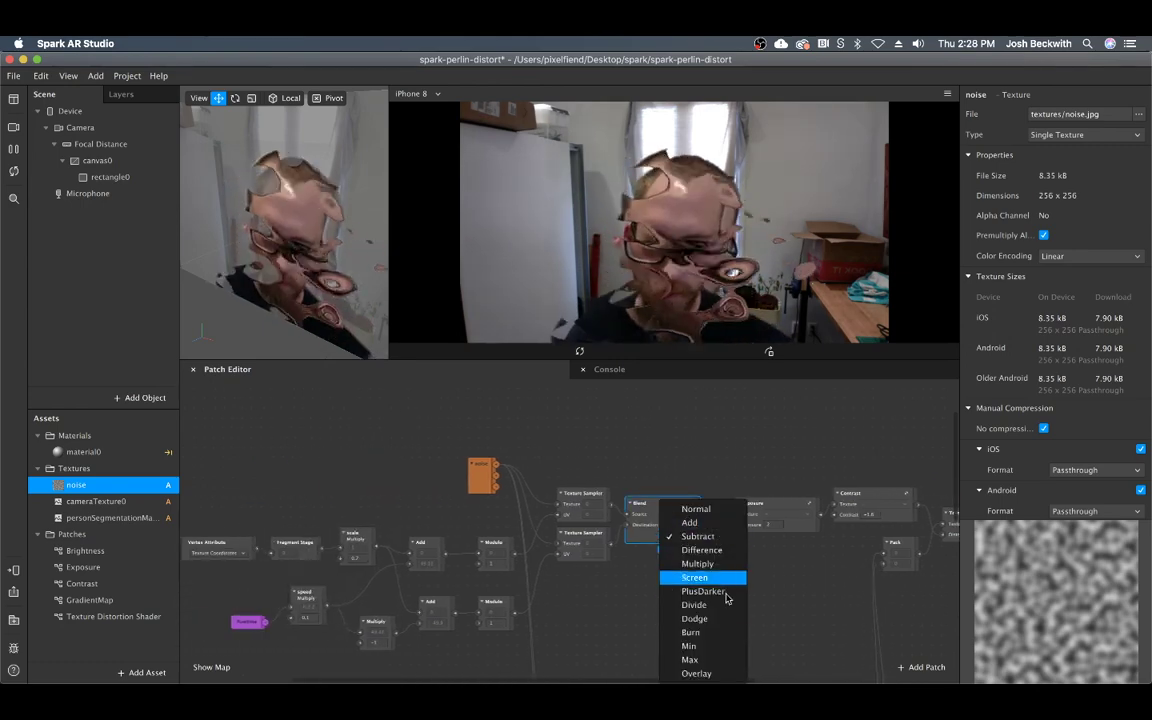
pyautogui.click(702, 524)
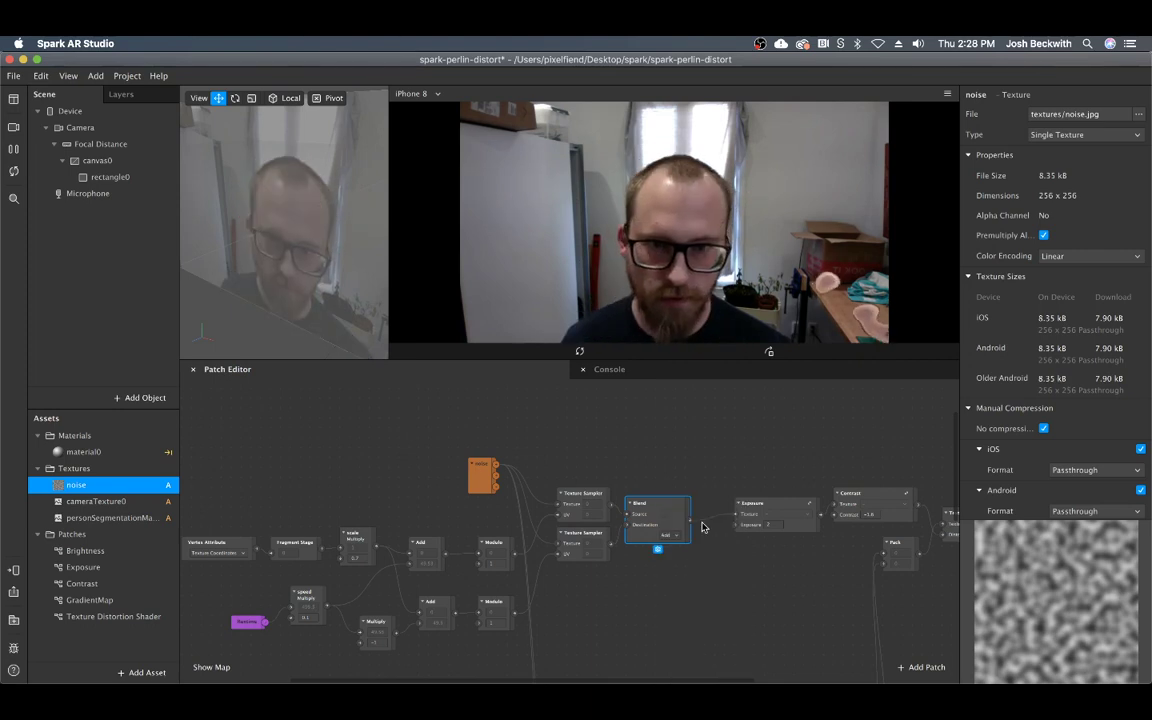
pyautogui.click(778, 522)
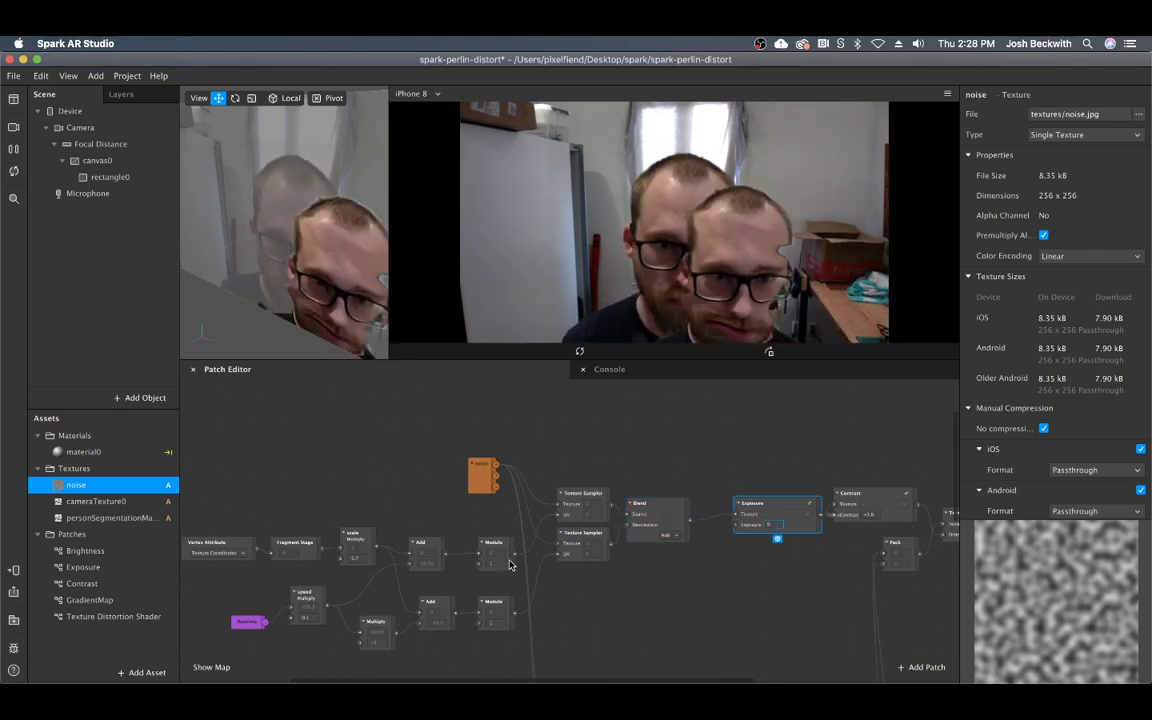
# Step: Set the Blend patch to Difference and connect its output directly to material0's Diffuse Texture to preview the raw noise
pyautogui.click(670, 534)
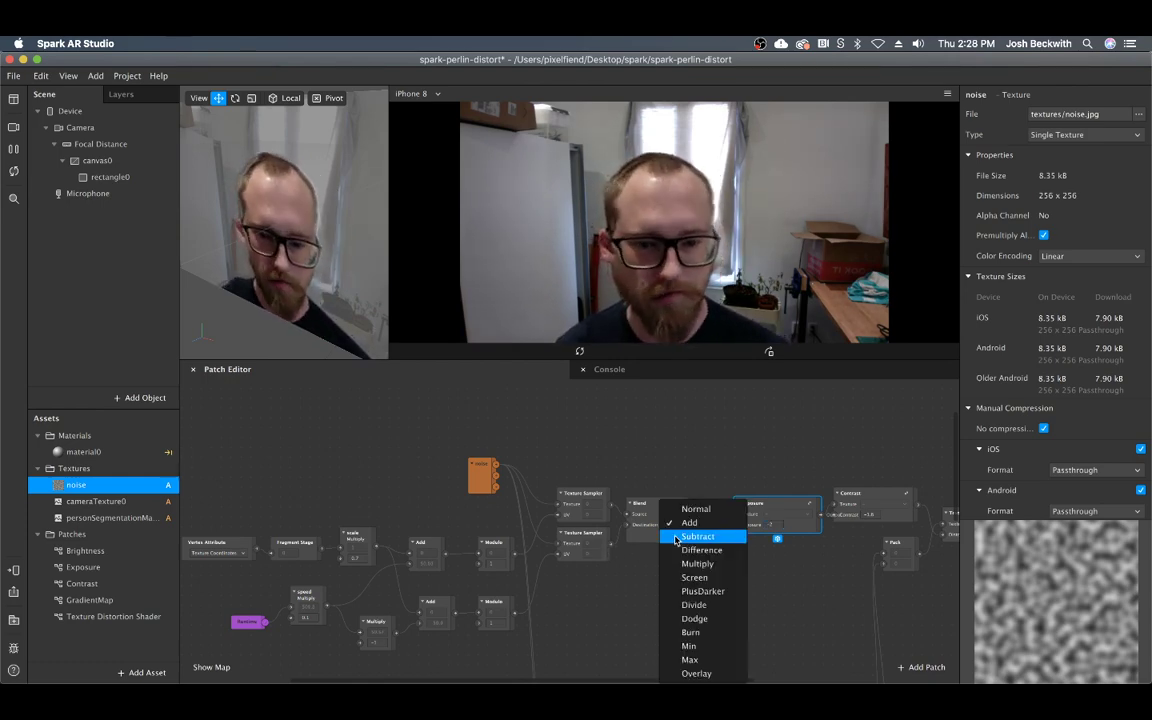
pyautogui.click(697, 553)
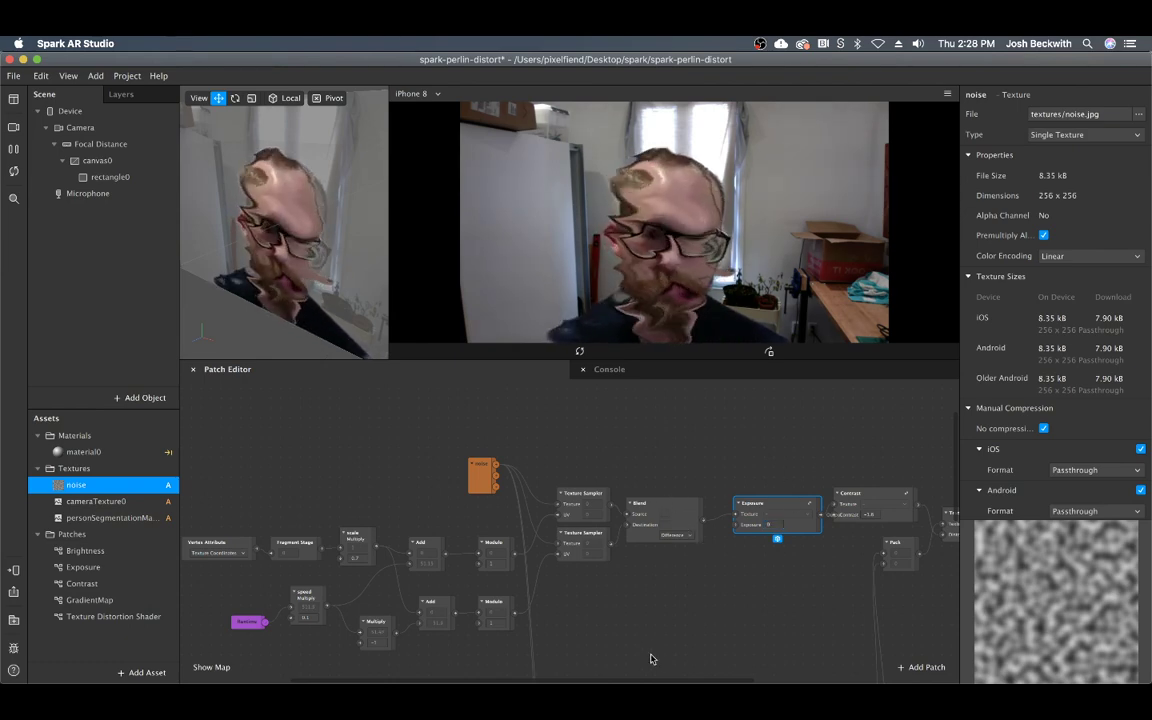
pyautogui.hscroll(5, 650, 659)
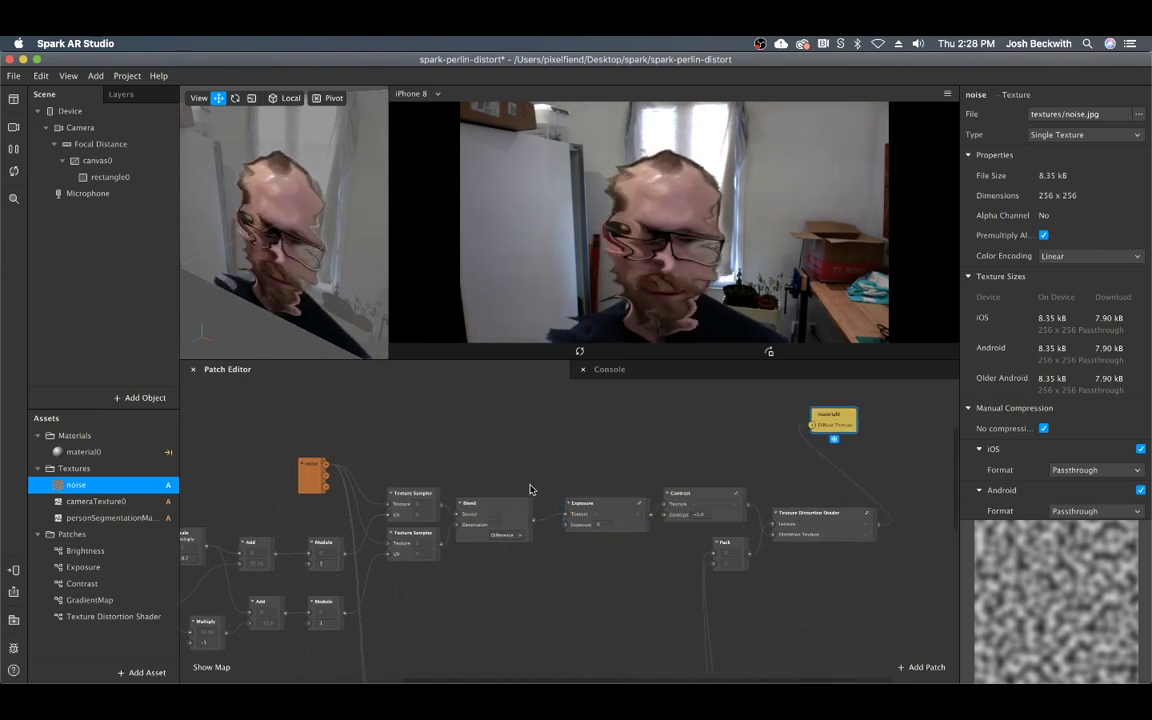
pyautogui.moveTo(533, 519); pyautogui.dragTo(587, 428)
pyautogui.scroll(5, 583, 460)
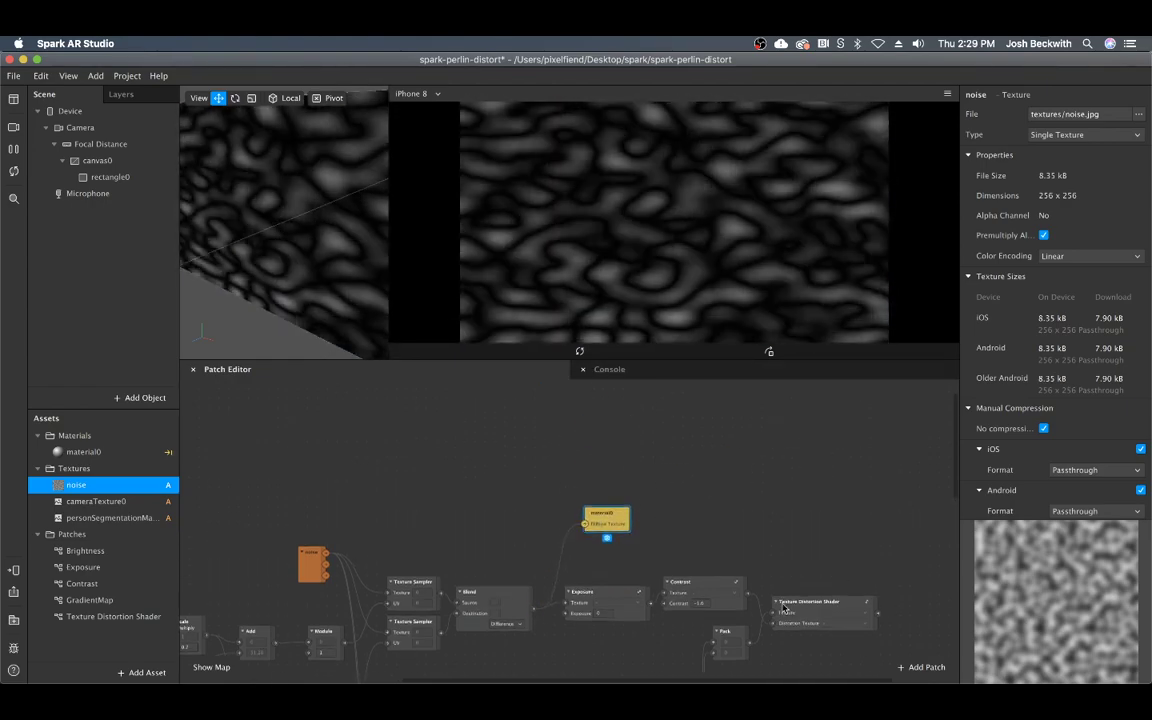
# Step: Try the Burn and Min modes on the noise Blend patch
pyautogui.click(501, 612)
pyautogui.click(517, 626)
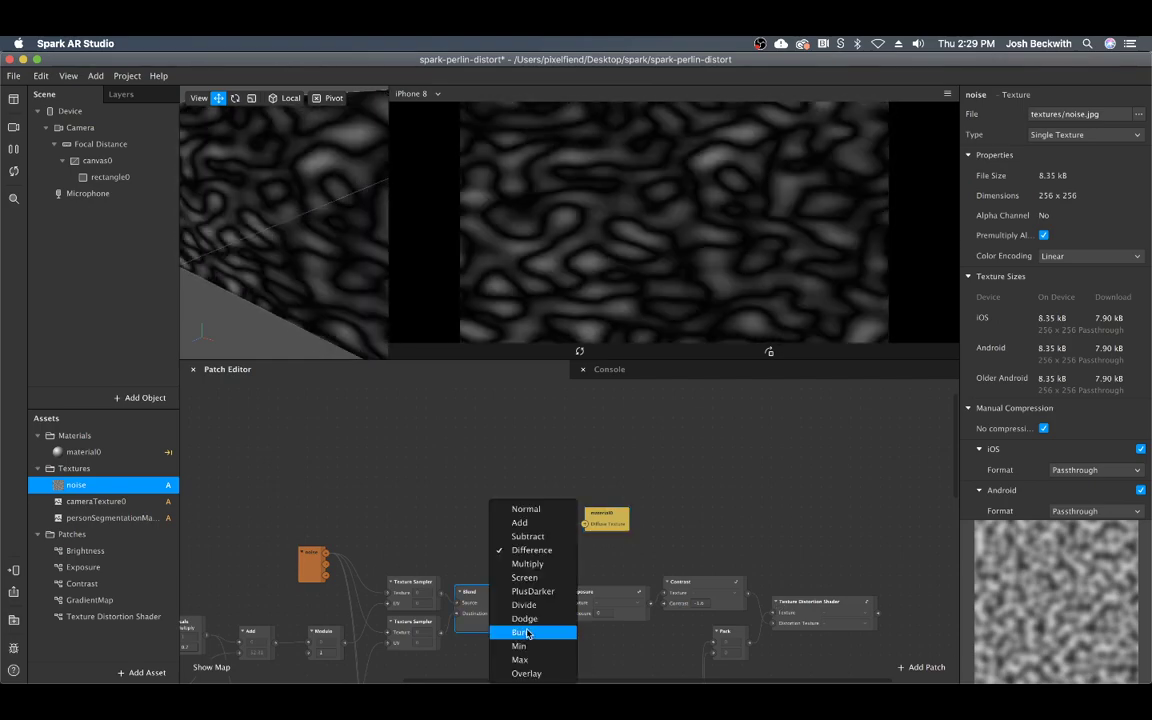
pyautogui.click(525, 631)
pyautogui.click(503, 628)
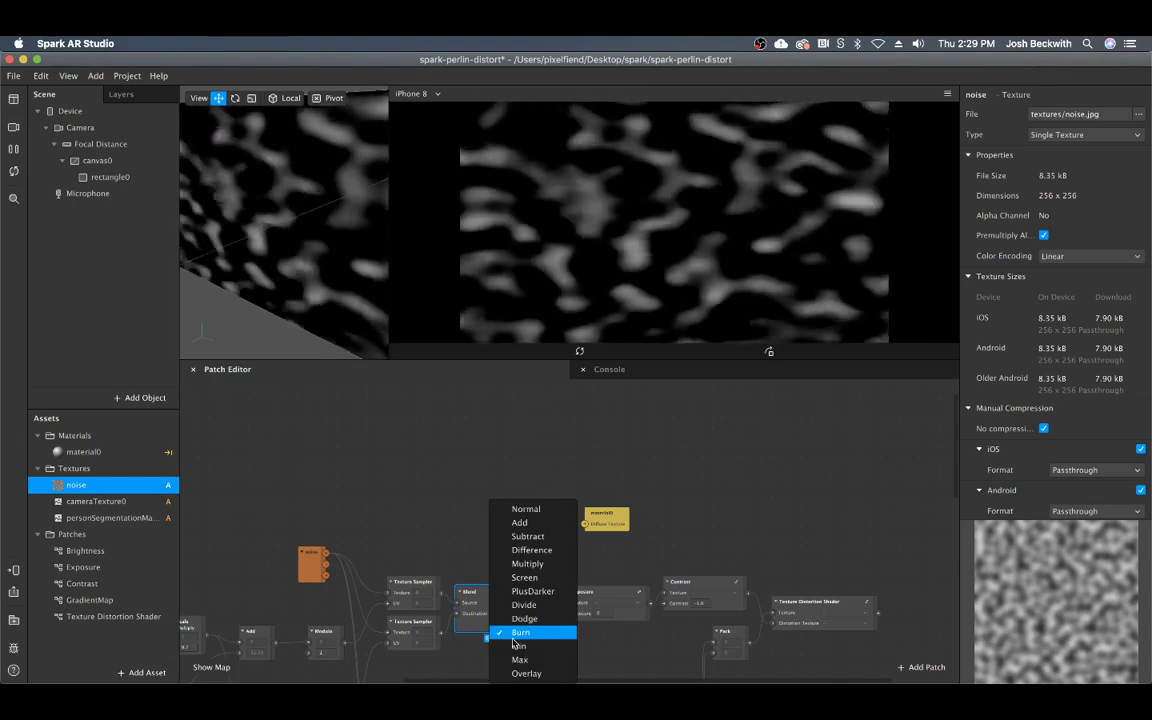
pyautogui.click(514, 641)
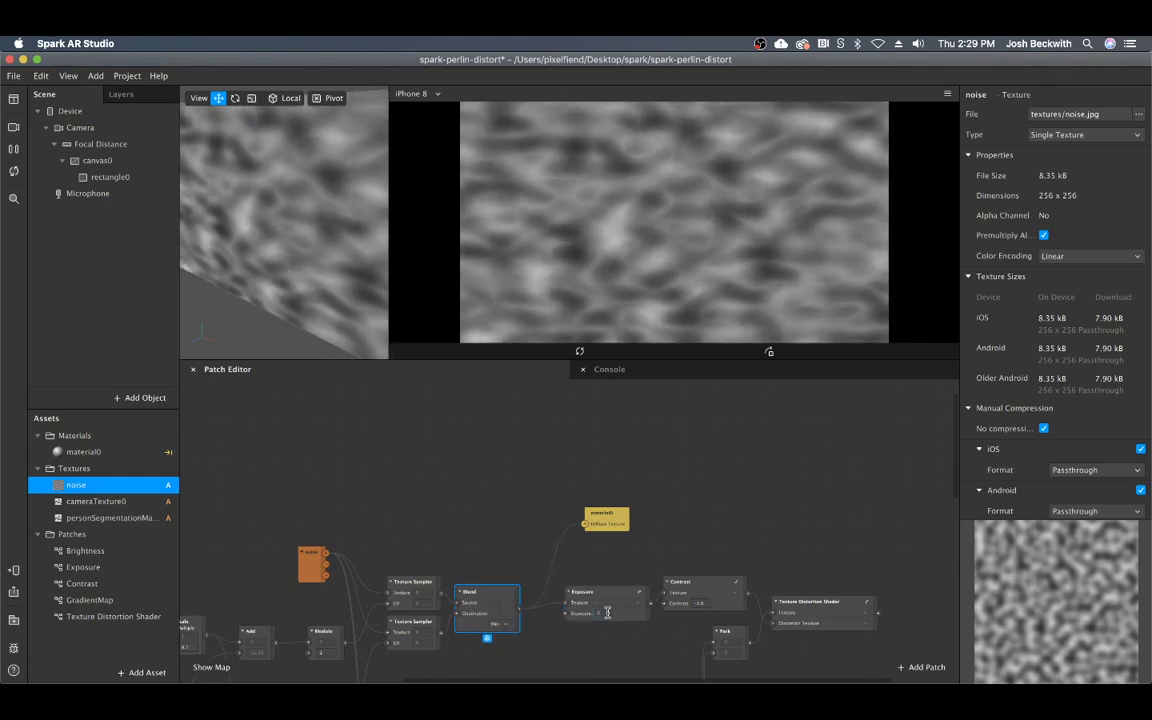
# Step: Set the Contrast patch's value to 0.4
pyautogui.click(703, 603)
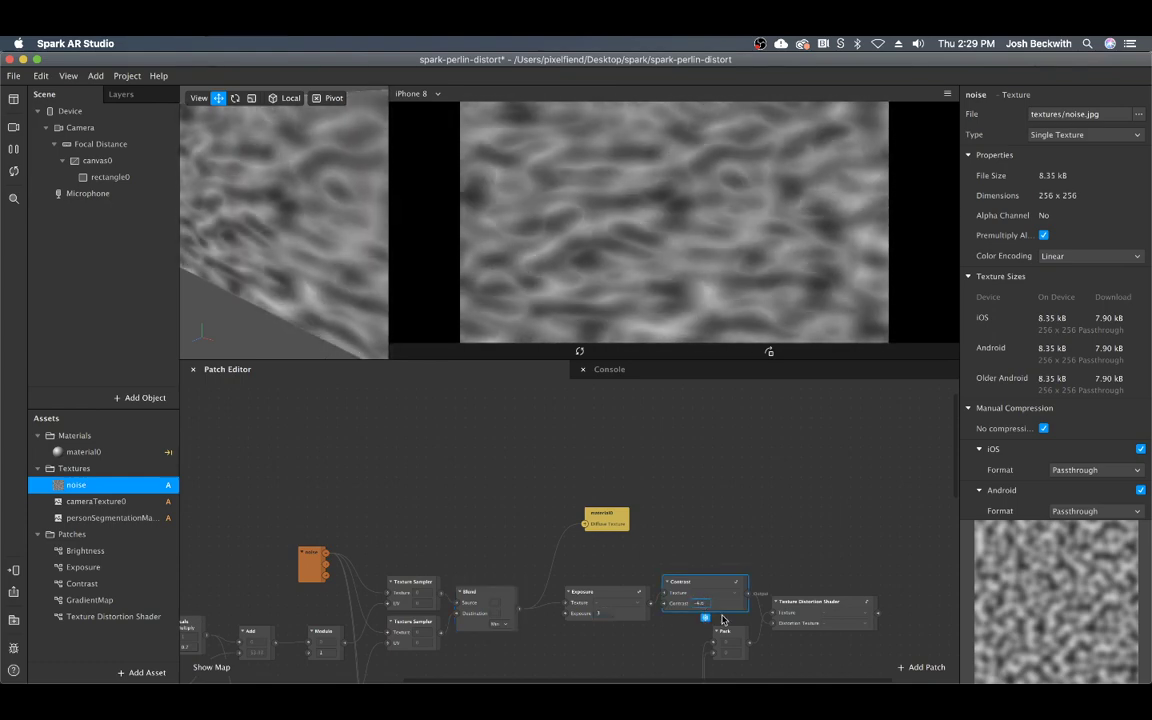
pyautogui.moveTo(723, 620); pyautogui.dragTo(703, 531)
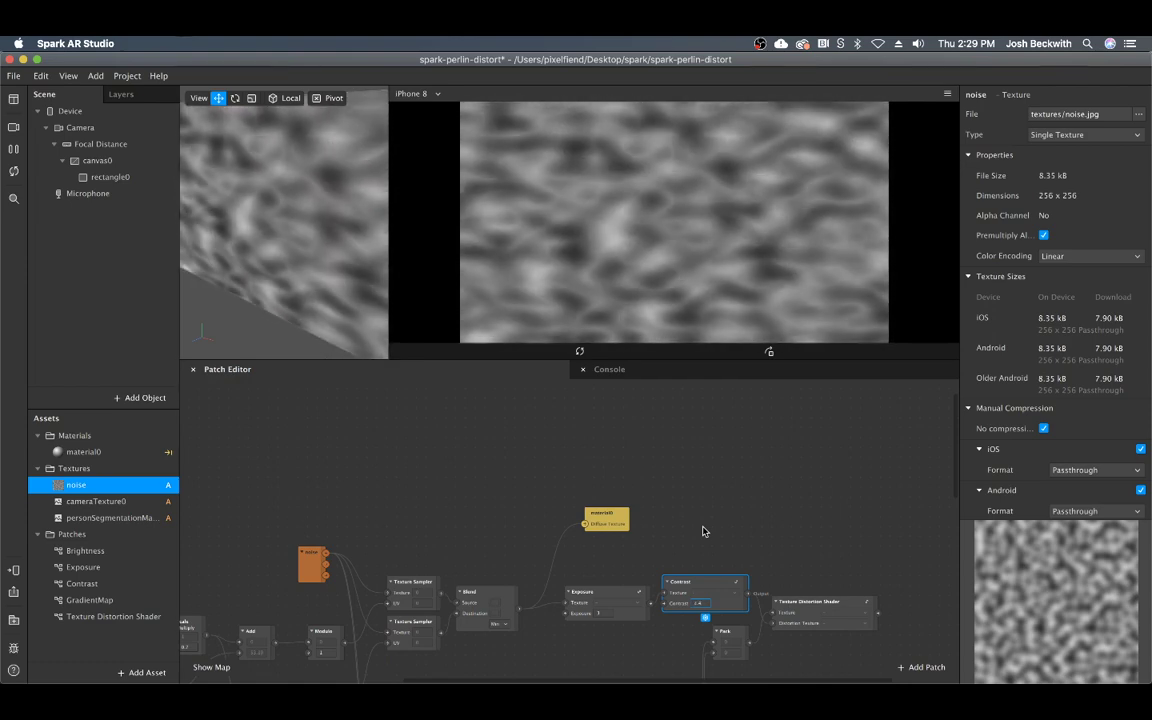
pyautogui.click(676, 538)
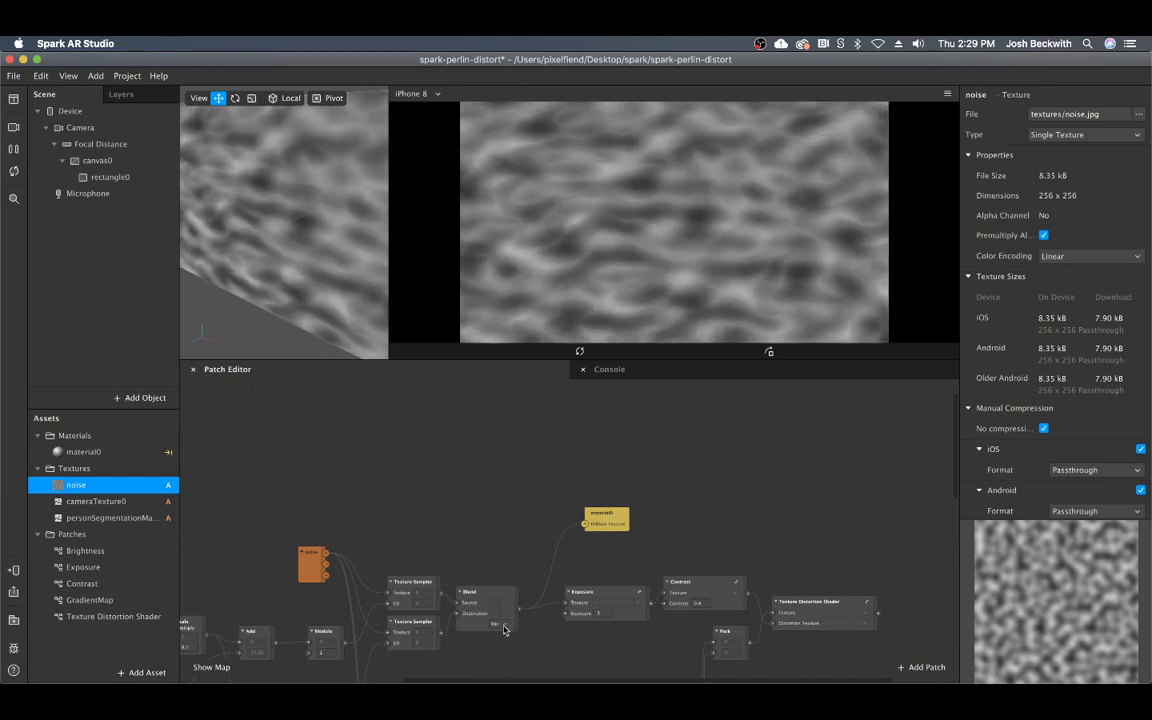
# Step: Preview the Max mode on the noise Blend patch and switch it to Overlay
pyautogui.click(495, 628)
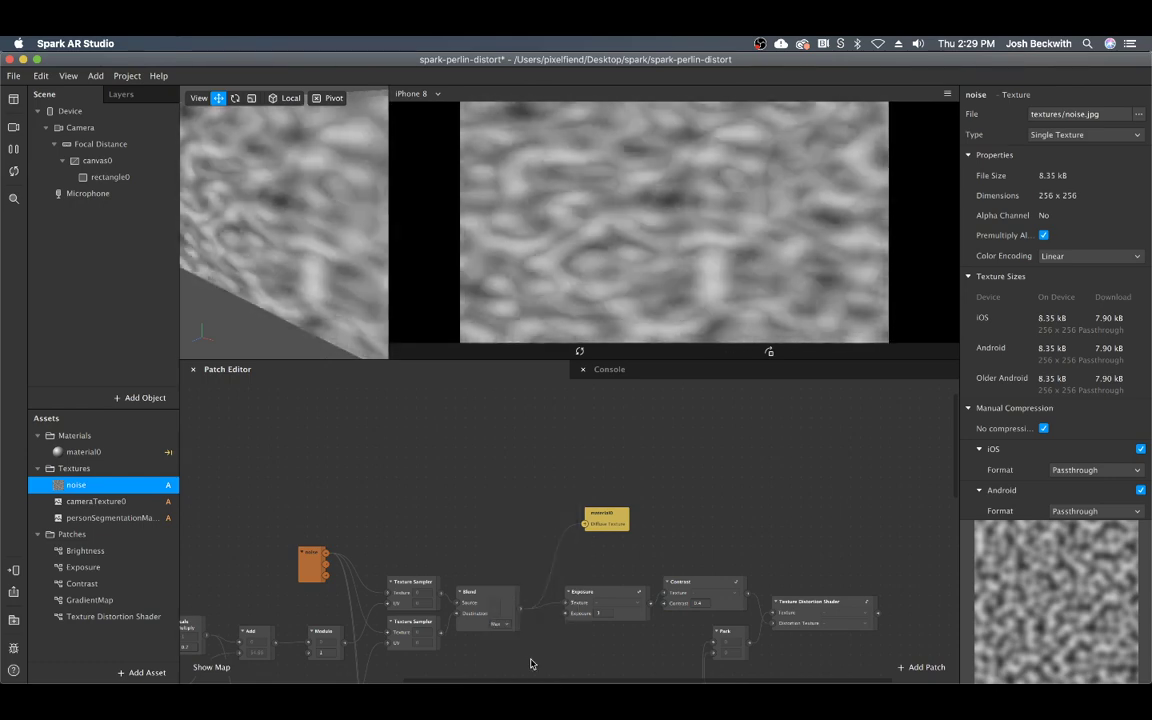
pyautogui.click(500, 627)
pyautogui.click(519, 674)
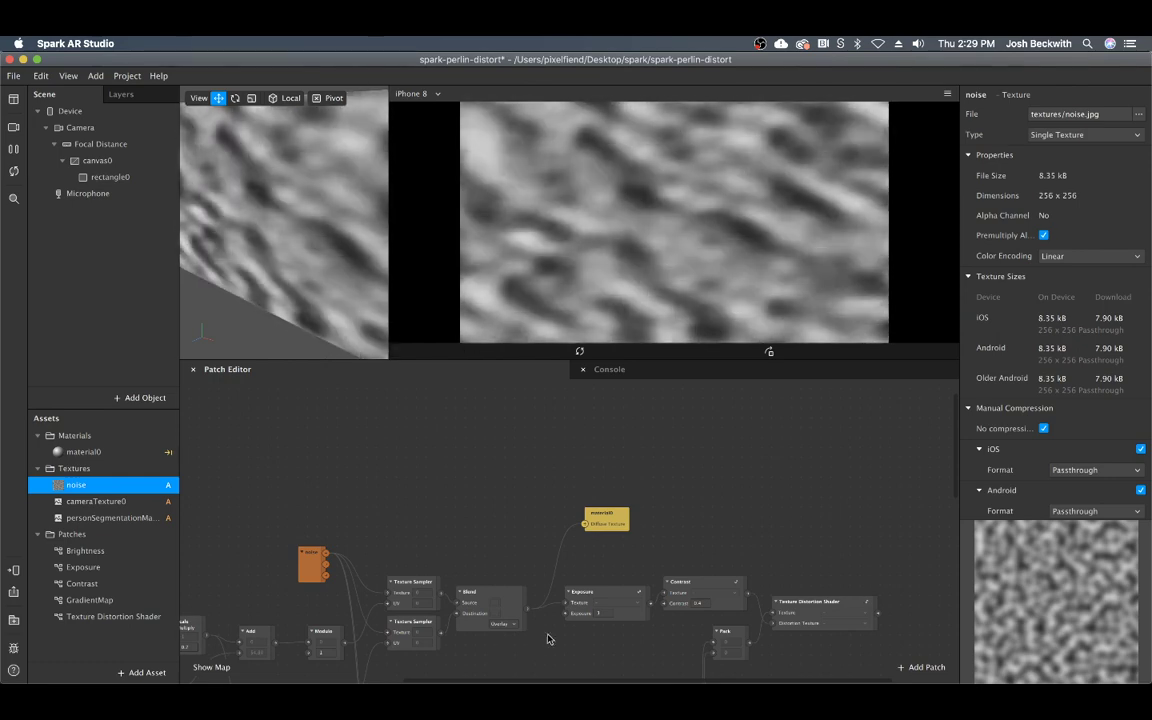
# Step: Set the noise Blend patch to PlusDarker and shift it slightly away from the two Texture Sampler patches
pyautogui.click(500, 624)
pyautogui.click(482, 533)
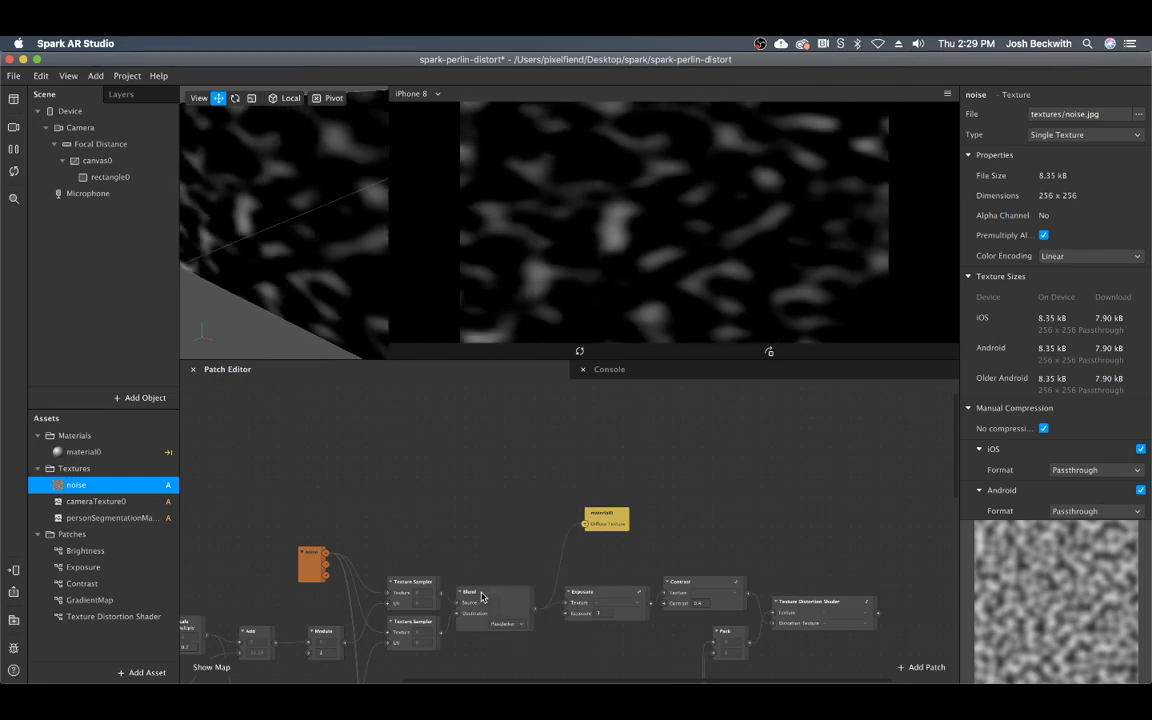
pyautogui.hscroll(-5, 511, 573)
pyautogui.scroll(-3, 564, 570)
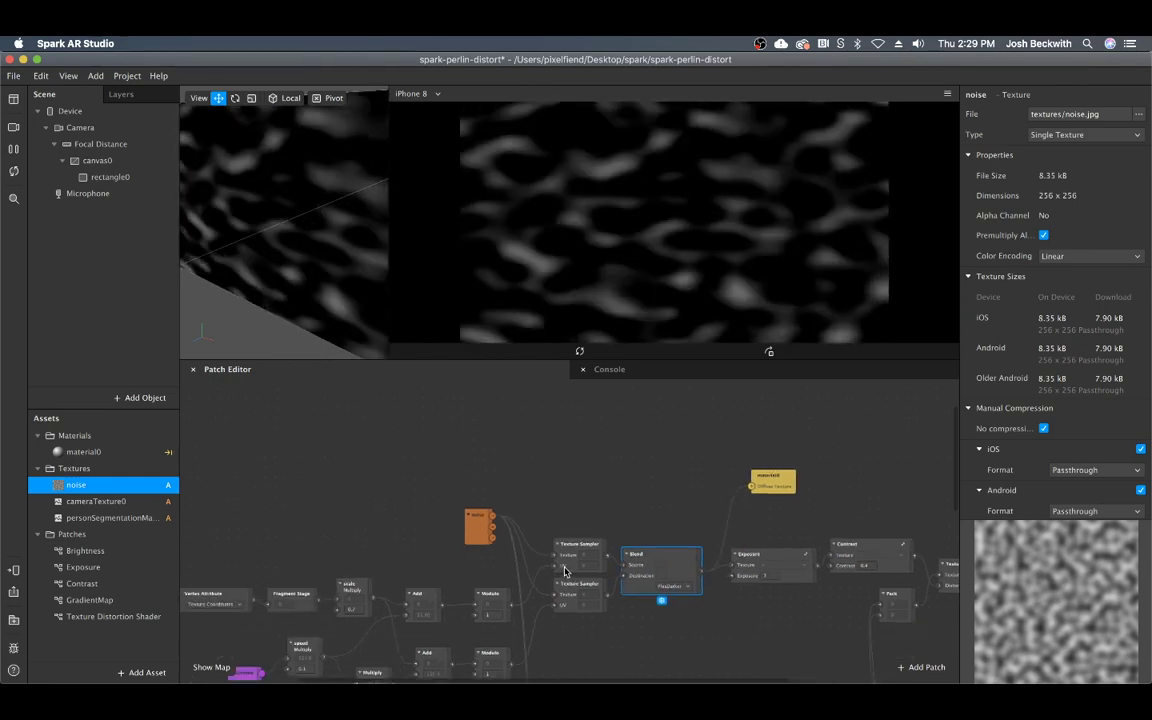
pyautogui.moveTo(594, 422); pyautogui.dragTo(570, 591)
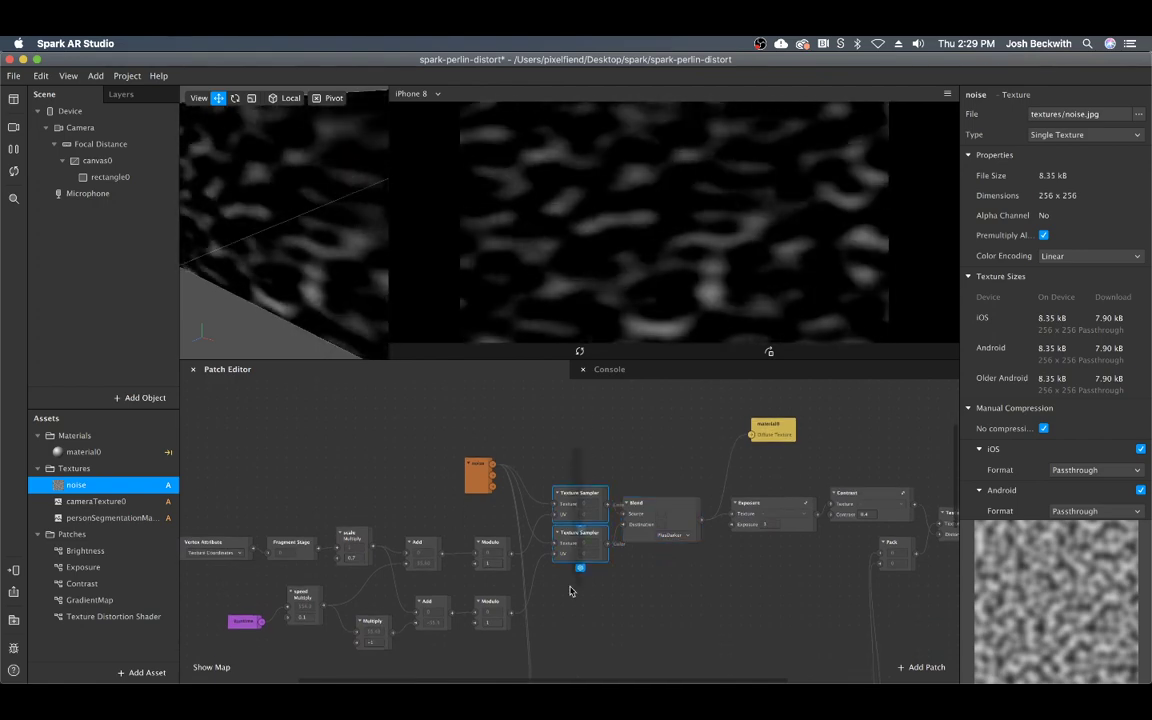
pyautogui.click(654, 503)
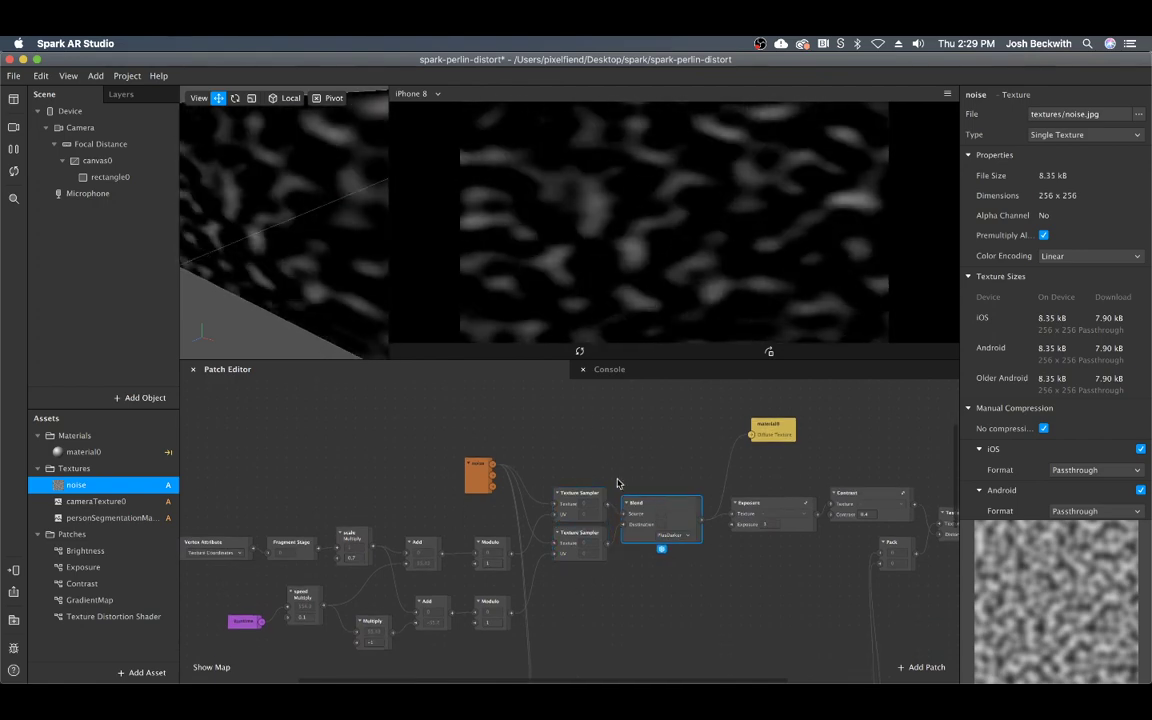
pyautogui.moveTo(645, 505); pyautogui.dragTo(651, 506)
pyautogui.moveTo(530, 414); pyautogui.dragTo(596, 550)
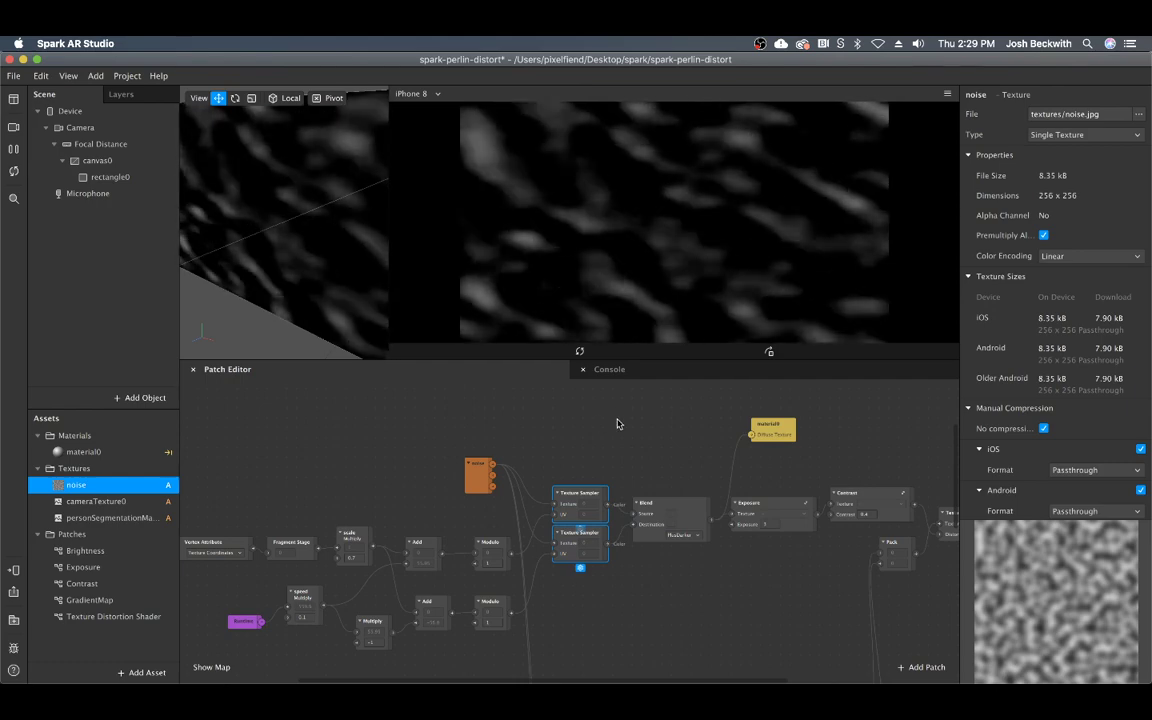
# Step: Try the Multiply mode on the noise Blend patch and switch it to Screen
pyautogui.scroll(-3, 625, 505)
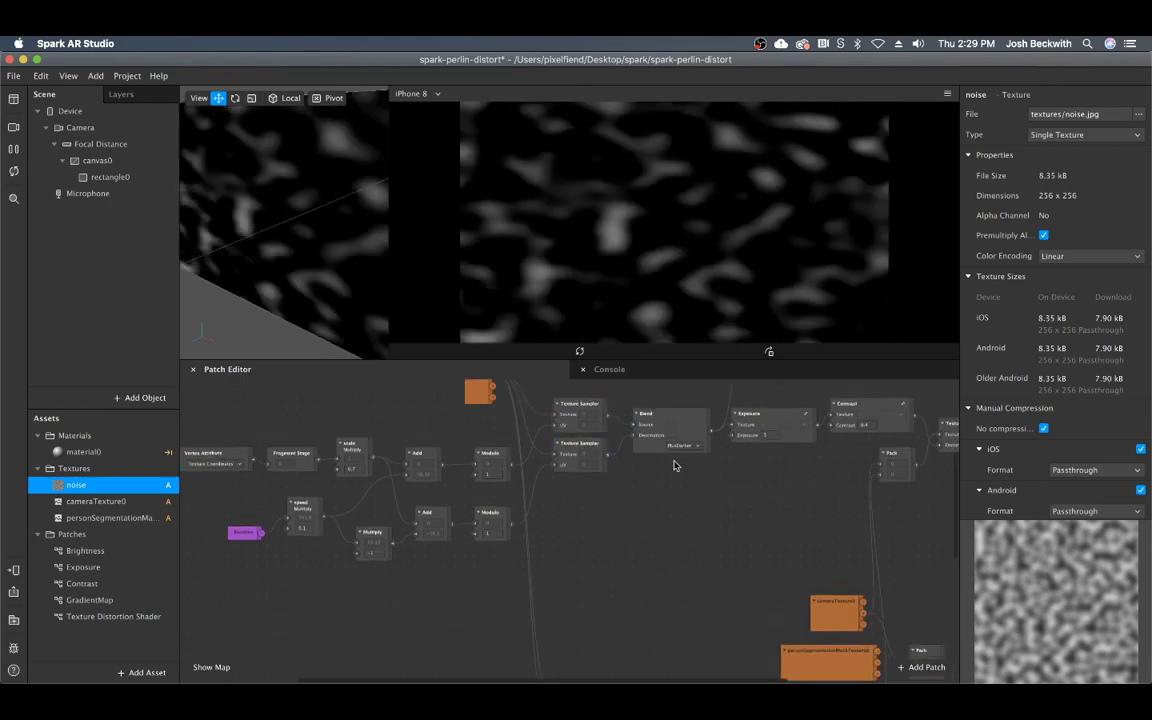
pyautogui.click(680, 446)
pyautogui.click(715, 515)
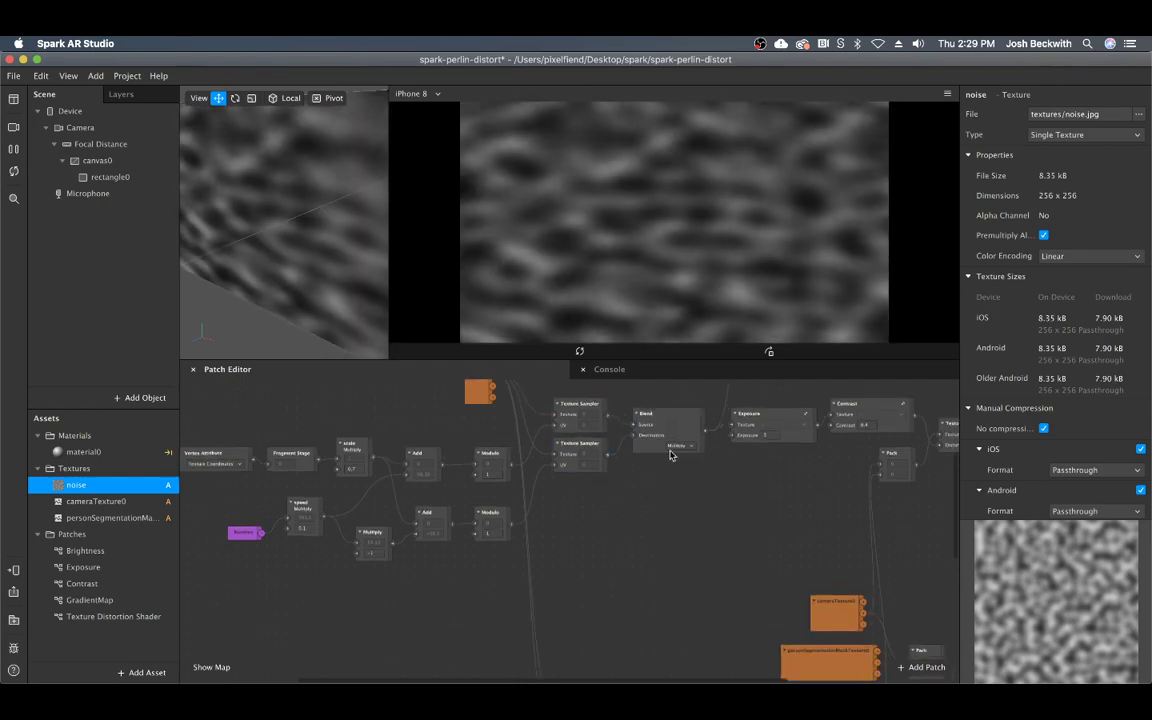
pyautogui.click(677, 448)
pyautogui.click(697, 529)
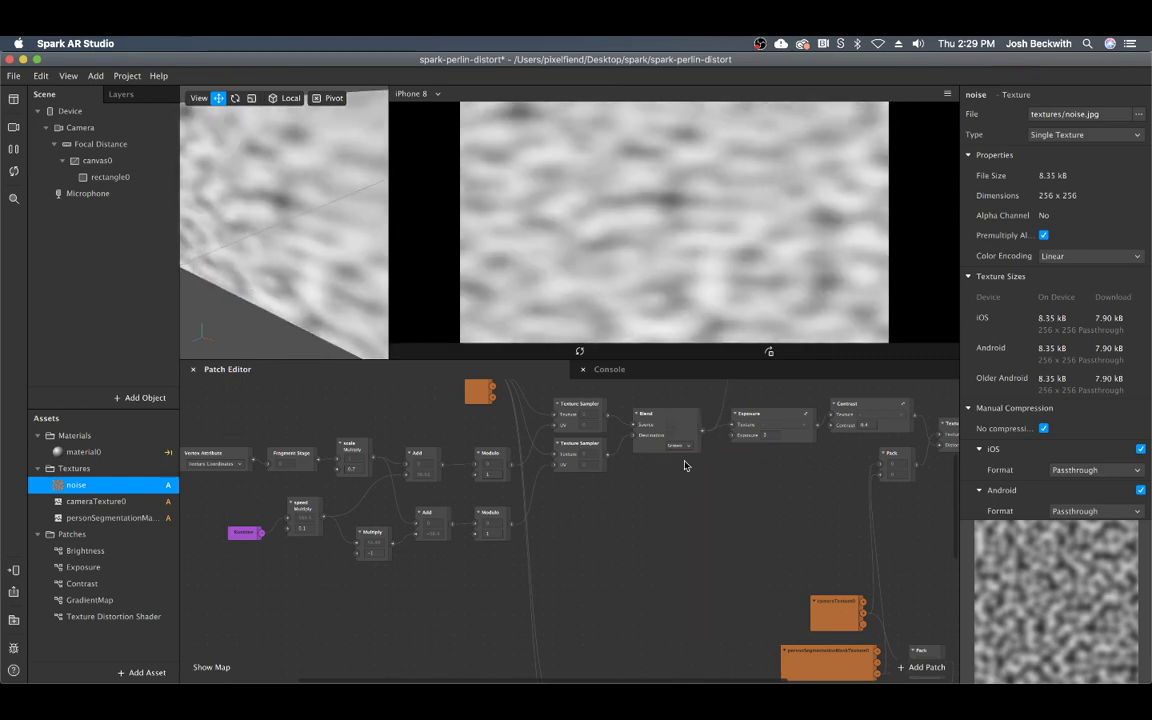
# Step: Set the noise chain's Exposure value to -5 and open the Contrast value for editing
pyautogui.click(765, 435)
pyautogui.write('0')
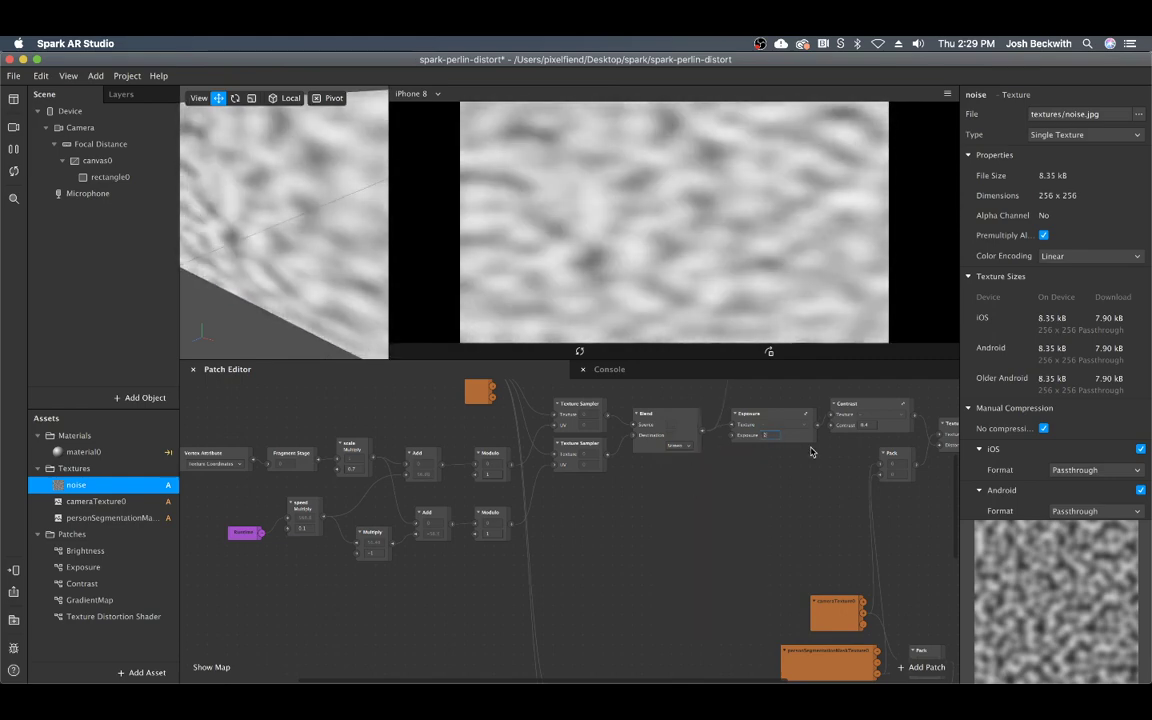
pyautogui.write('-5')
pyautogui.scroll(4, 690, 540)
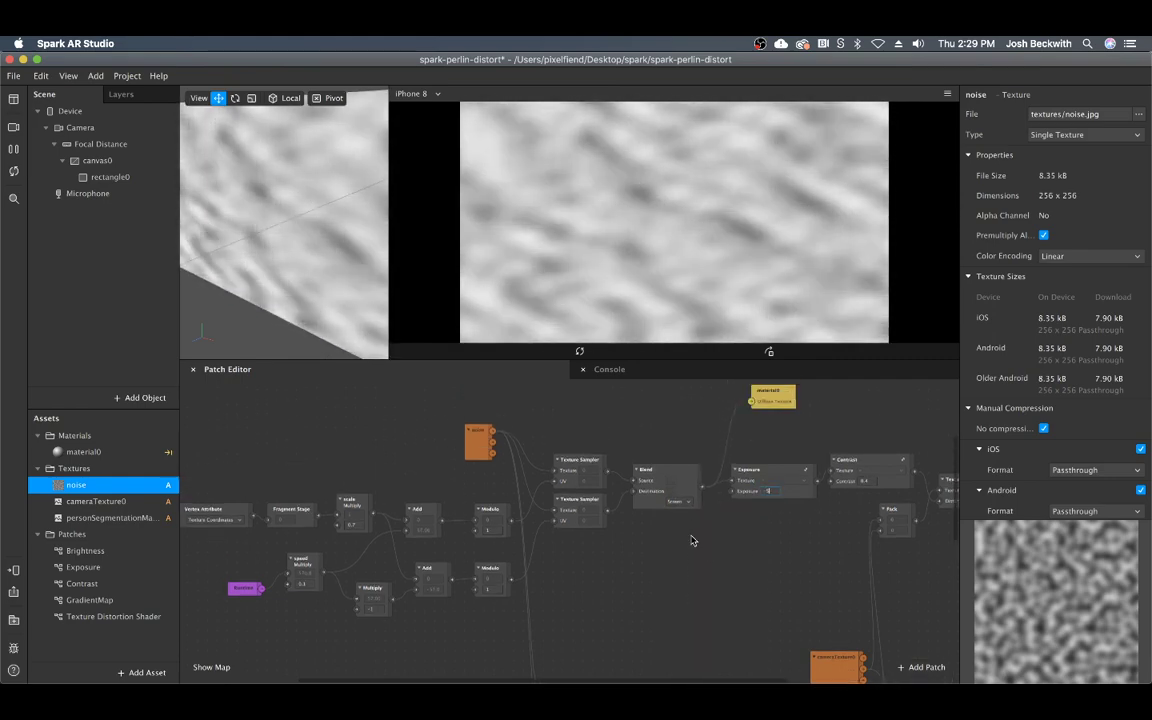
pyautogui.hscroll(6, 691, 539)
pyautogui.click(694, 514)
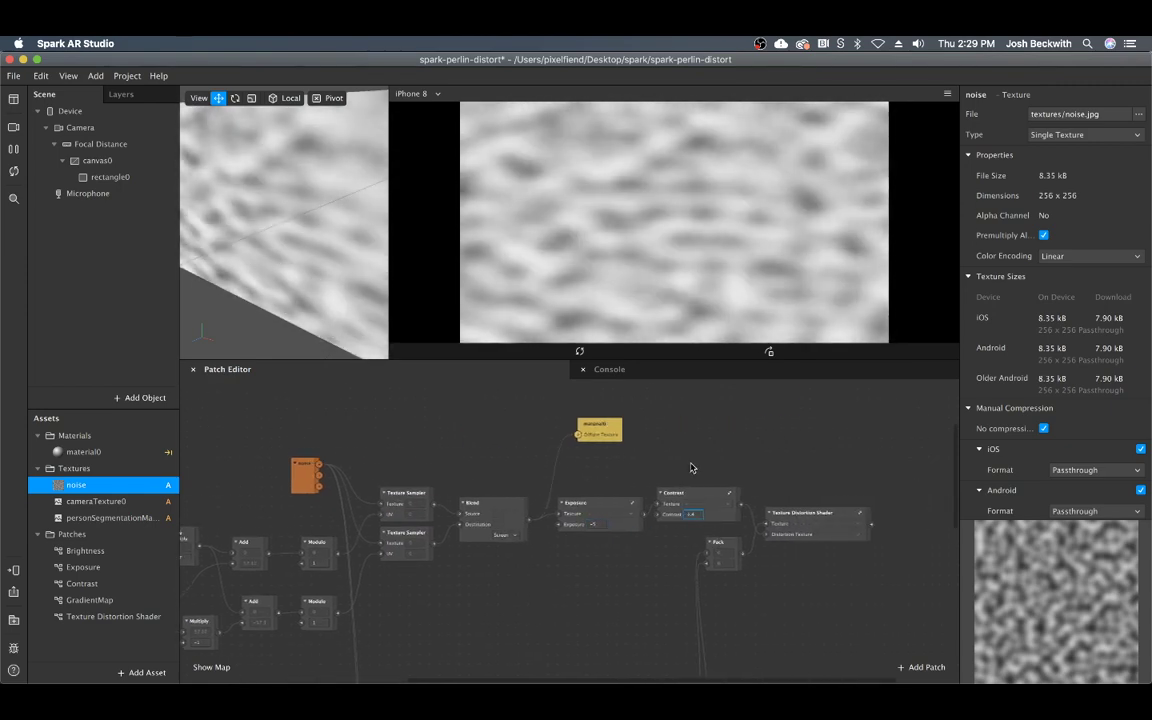
# Step: Move material0 closer to the Contrast patch and connect the Contrast output to its Diffuse Texture
pyautogui.moveTo(690, 463); pyautogui.dragTo(569, 538)
pyautogui.moveTo(597, 425); pyautogui.dragTo(686, 415)
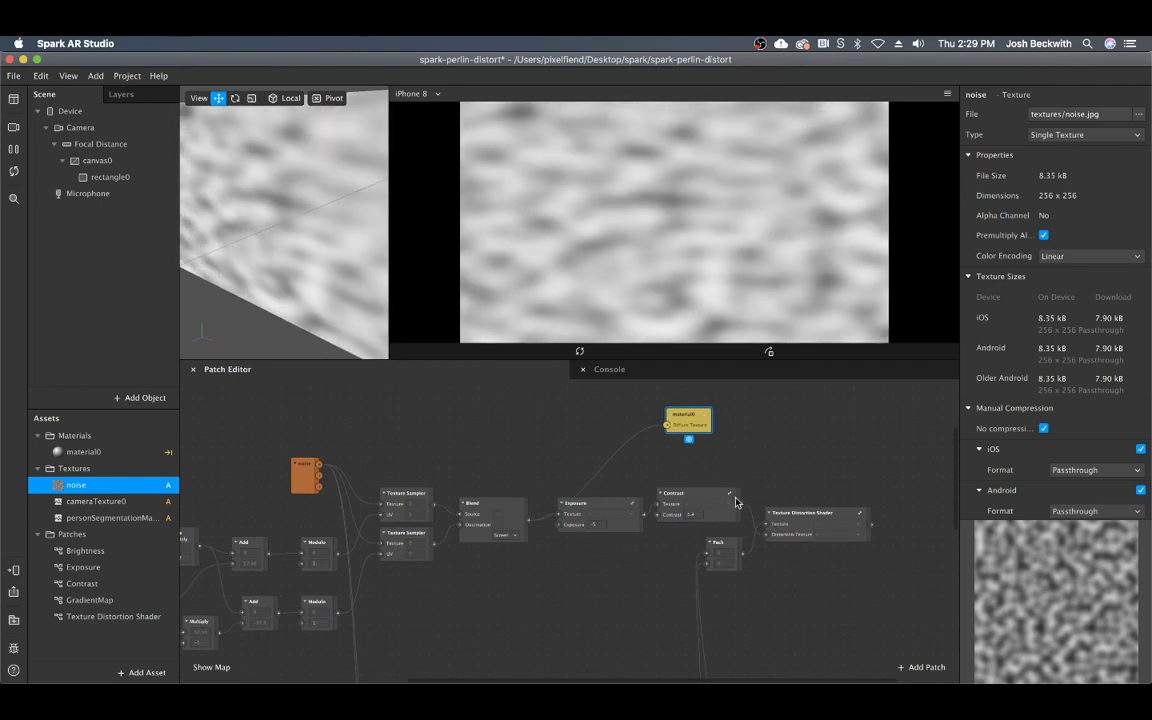
pyautogui.moveTo(741, 504); pyautogui.dragTo(749, 420)
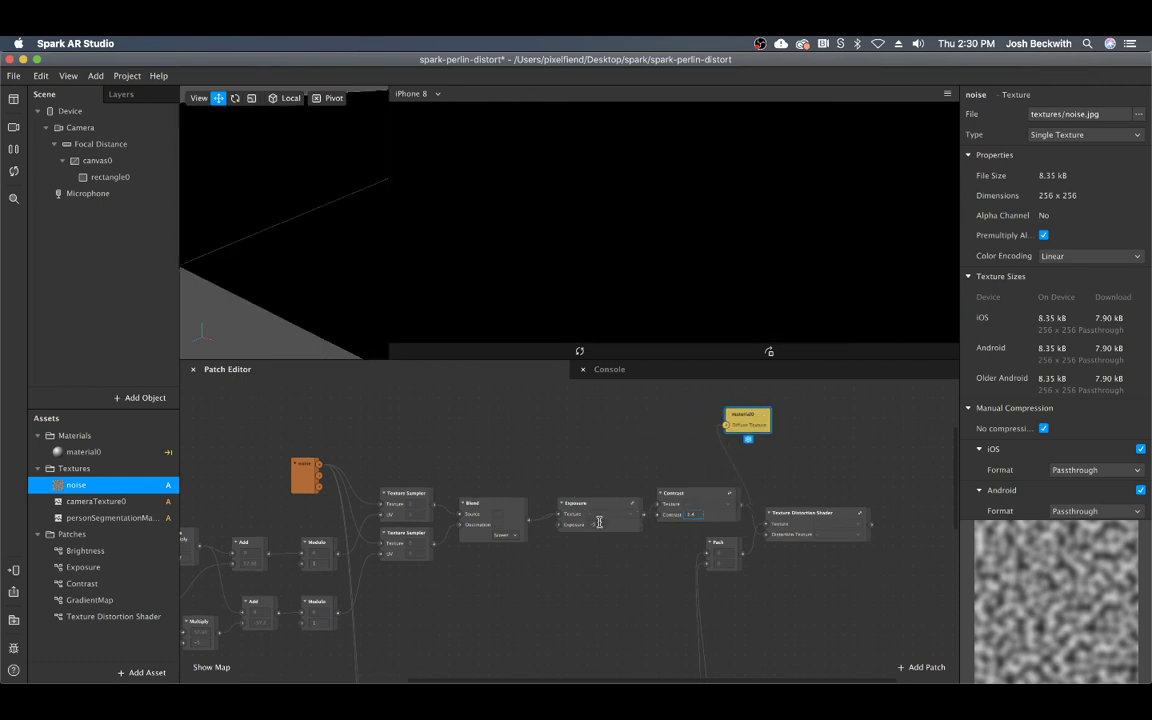
# Step: Set the Exposure patch's value to 0 and gradually increase the Contrast patch's value
pyautogui.moveTo(598, 524); pyautogui.dragTo(640, 456)
pyautogui.press('Return')
pyautogui.moveTo(702, 515); pyautogui.dragTo(696, 513)
pyautogui.press('Up')
pyautogui.press('Up')
pyautogui.press('Up')
pyautogui.press('Up')
pyautogui.press('Up')
pyautogui.press('Up')
pyautogui.press('Up')
pyautogui.press('Up')
pyautogui.press('Up')
pyautogui.press('Up')
pyautogui.press('Up')
pyautogui.press('Up')
pyautogui.press('Up')
pyautogui.press('Up')
pyautogui.press('Up')
pyautogui.press('Up')
pyautogui.press('Up')
pyautogui.press('Up')
pyautogui.press('Up')
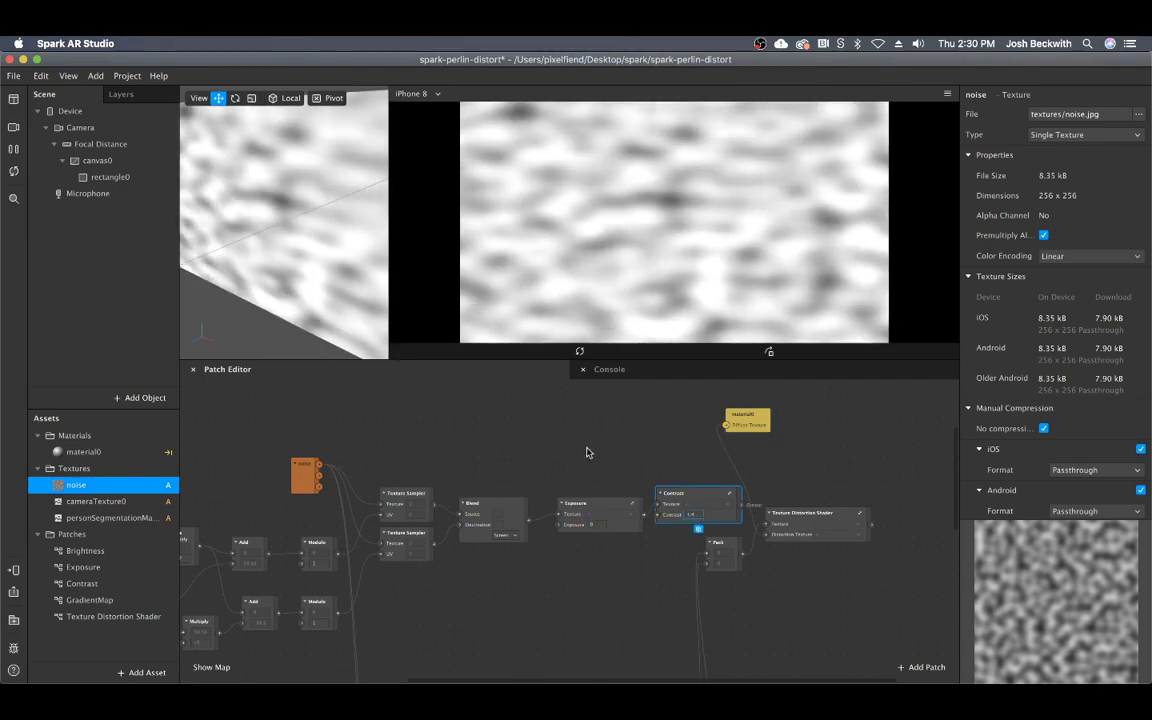
# Step: Switch the noise Blend patch back to PlusDarker and connect the Texture Distortion Shader output to material0's Diffuse Texture
pyautogui.click(505, 535)
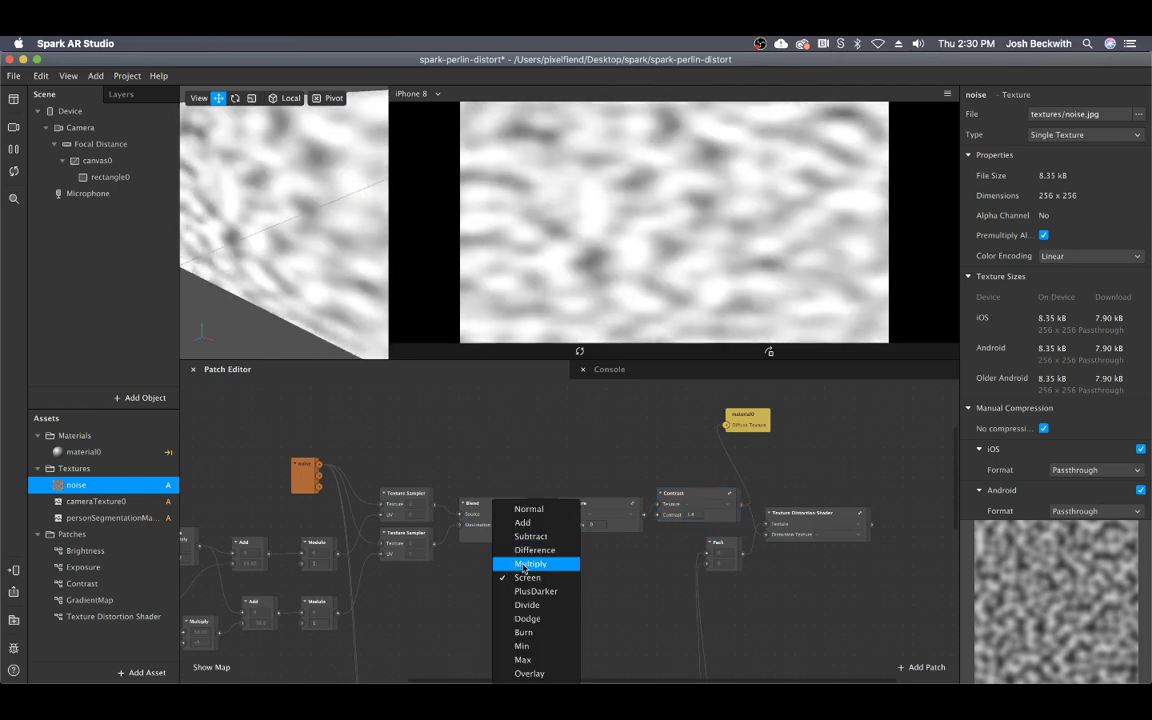
pyautogui.click(537, 591)
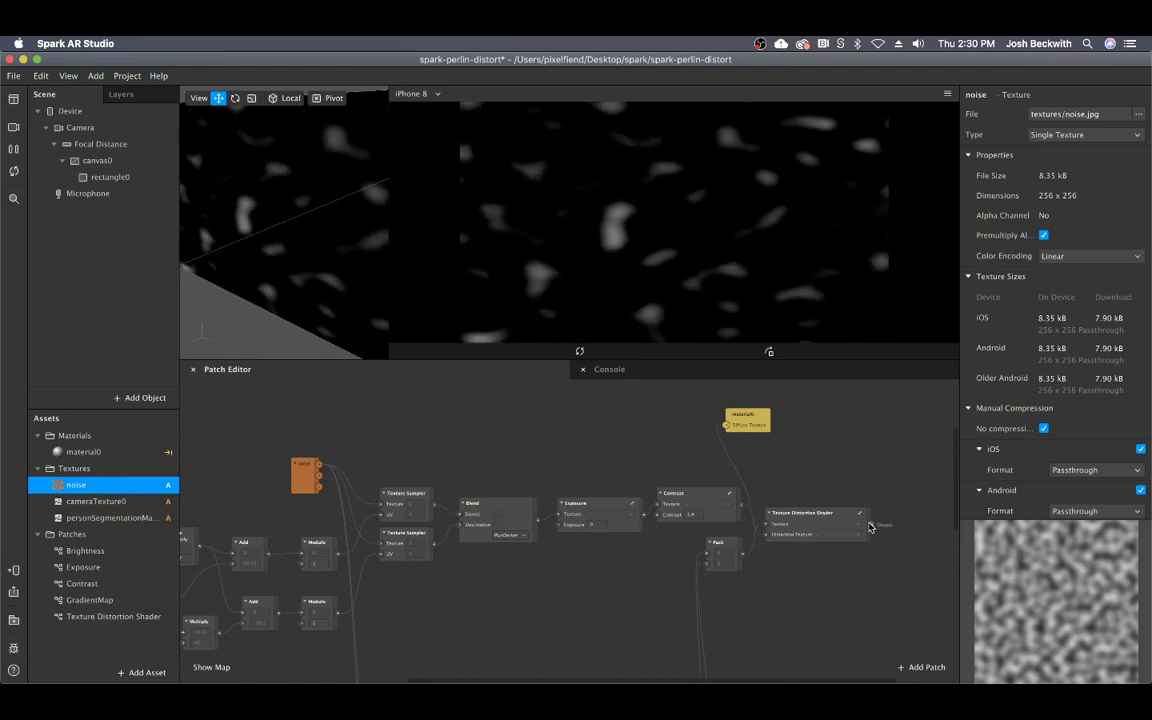
pyautogui.moveTo(871, 524); pyautogui.dragTo(847, 431)
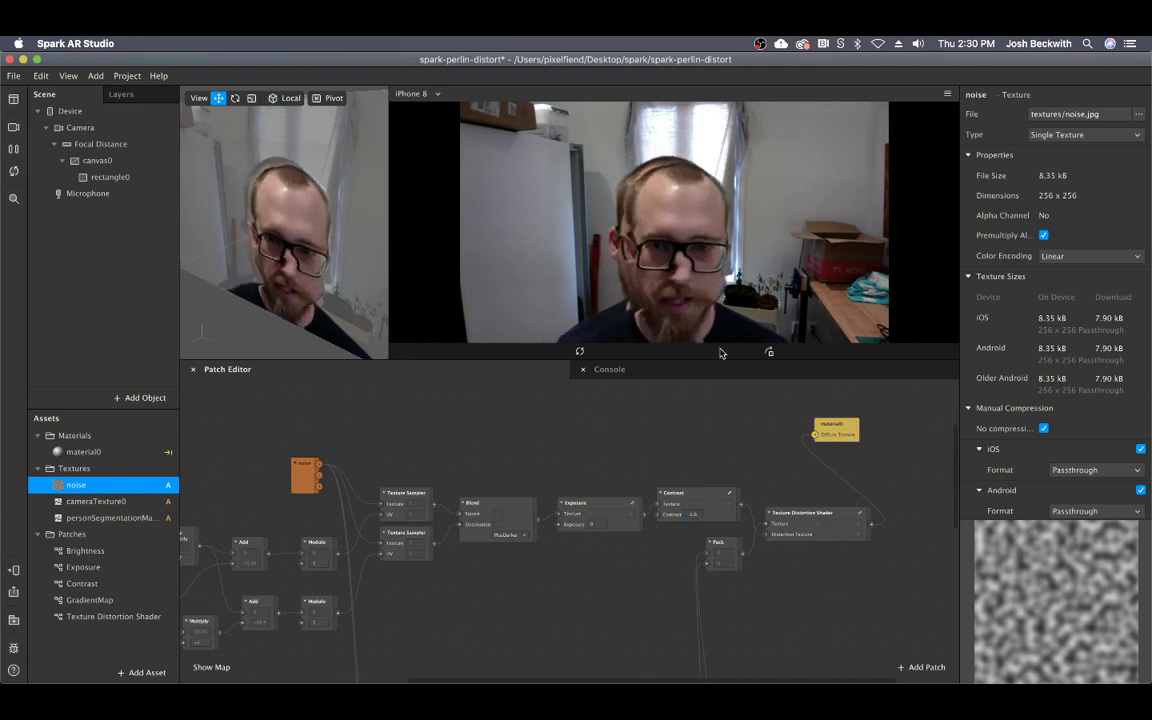
# Step: Examine the noise patch graph back to the Runtime and Multiply patches and the second noise chain below
pyautogui.hscroll(-5, 530, 447)
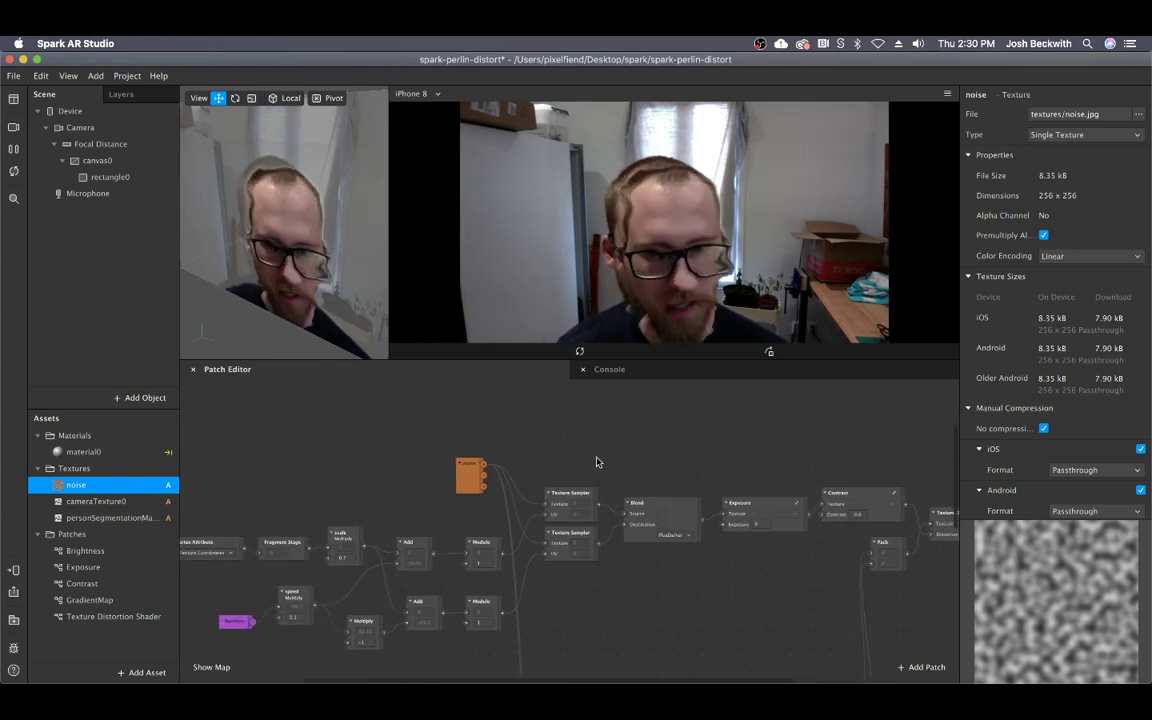
pyautogui.hscroll(-3, 596, 461)
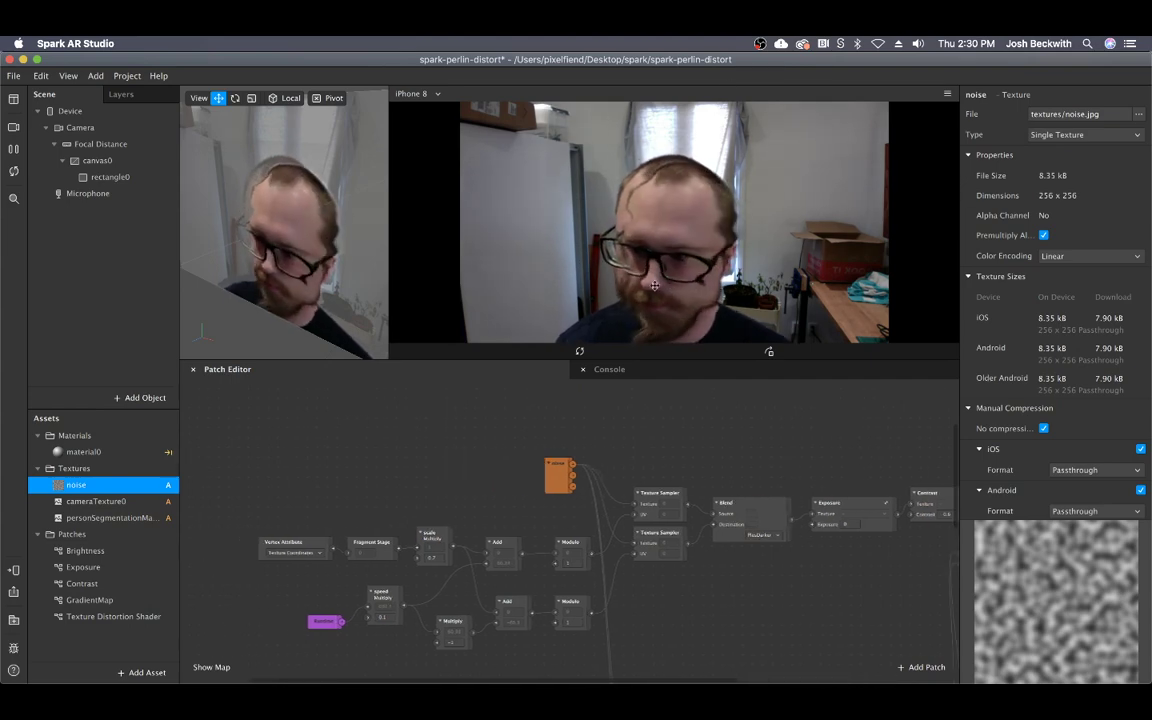
pyautogui.scroll(-5, 440, 452)
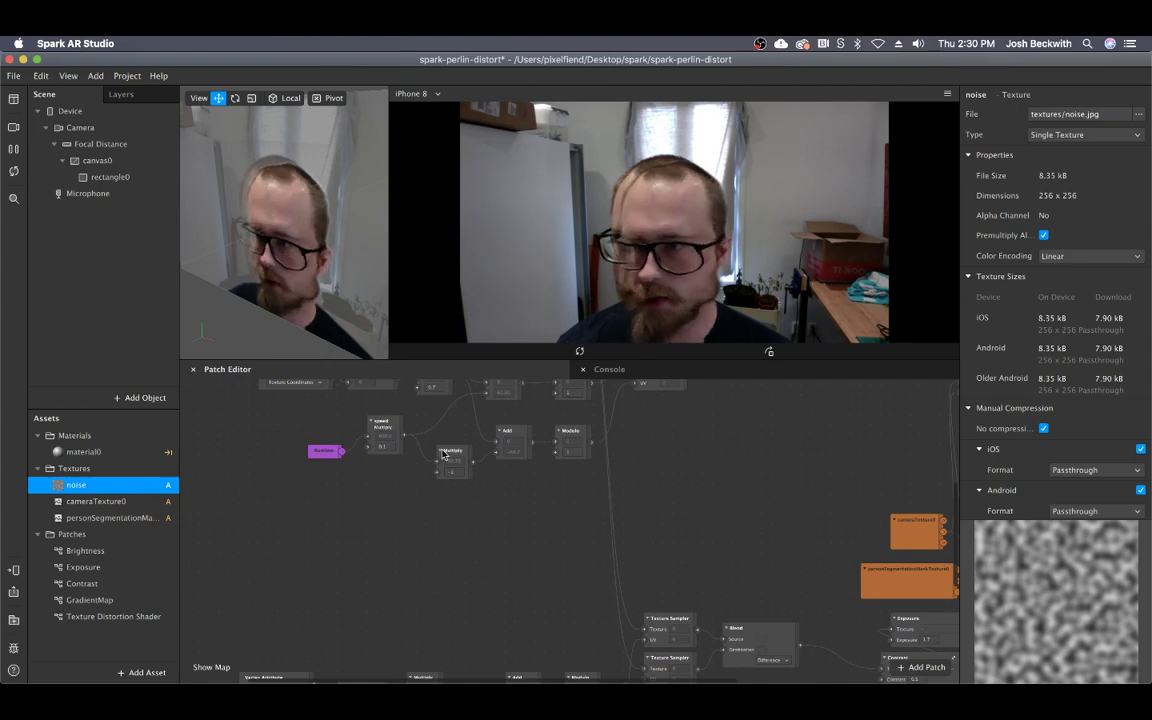